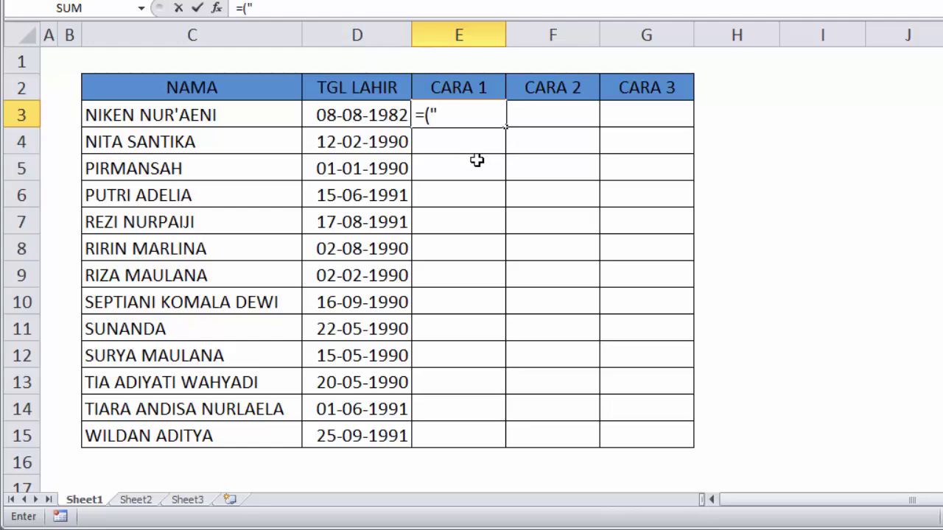
Enter an age formula in E3, then edit it to try TODAY() and INT variants.
{"action": "type", "text": "25-09-2018\"-D3)/365"}
{"action": "key", "text": "Return"}
{"action": "double_click", "coordinate": [471, 118]}
{"action": "type", "text": "TODAY()"}
{"action": "key", "text": "Return"}
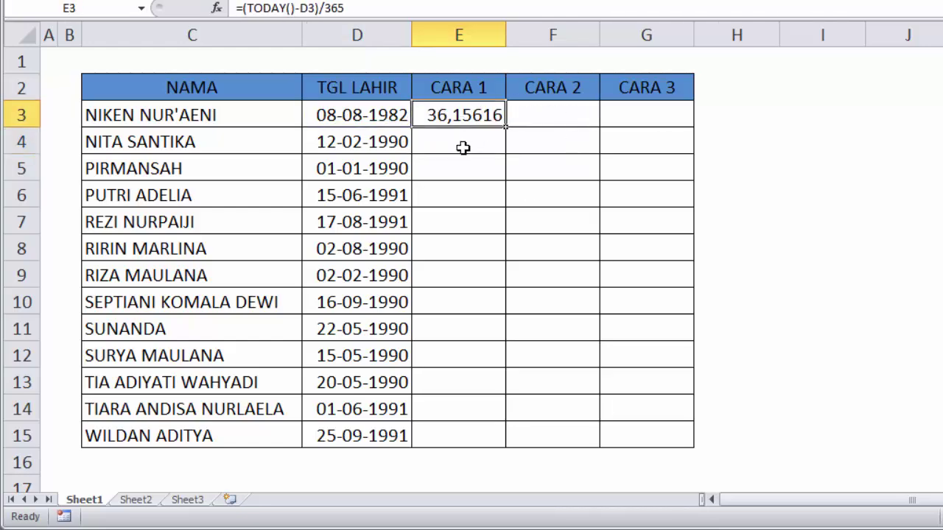
{"action": "double_click", "coordinate": [463, 118]}
{"action": "type", "text": "INT"}
{"action": "key", "text": "Return"}
{"action": "type", "text": "("}
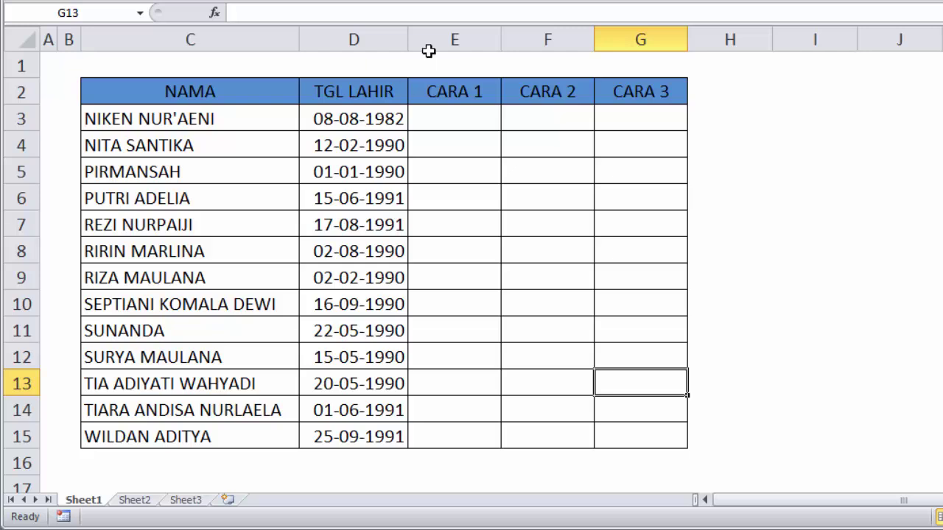
Check D3's birth date, then enter =("25-09-2018"-D3)/365 in E3, giving 36,15616.
{"action": "left_click", "coordinate": [448, 120]}
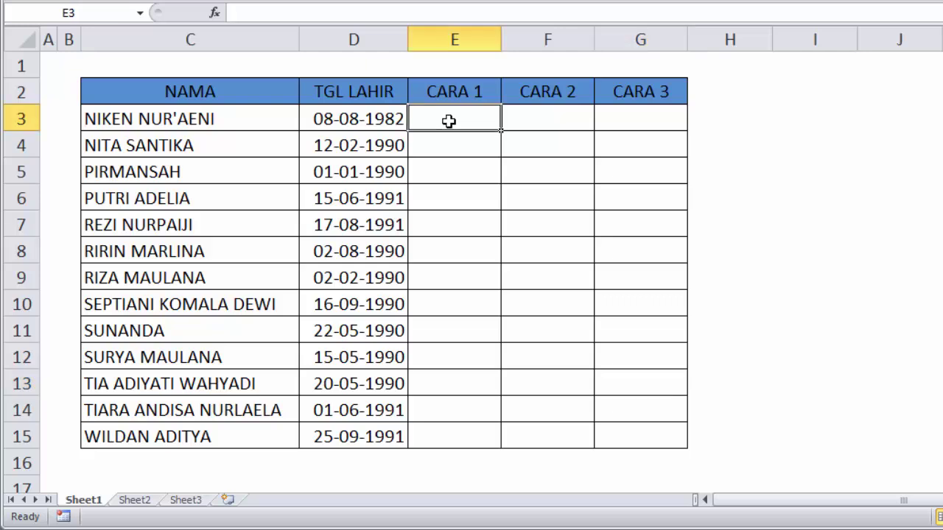
{"action": "left_click", "coordinate": [355, 112]}
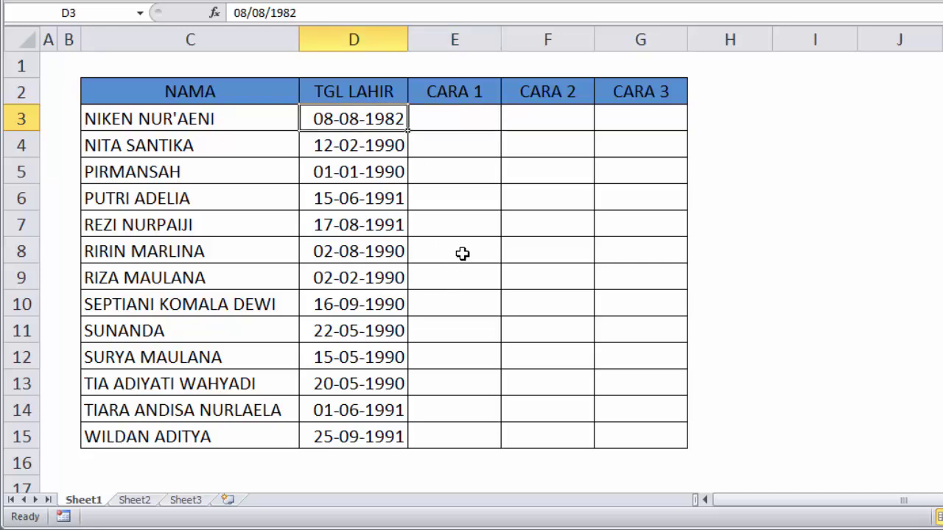
{"action": "left_click", "coordinate": [483, 175]}
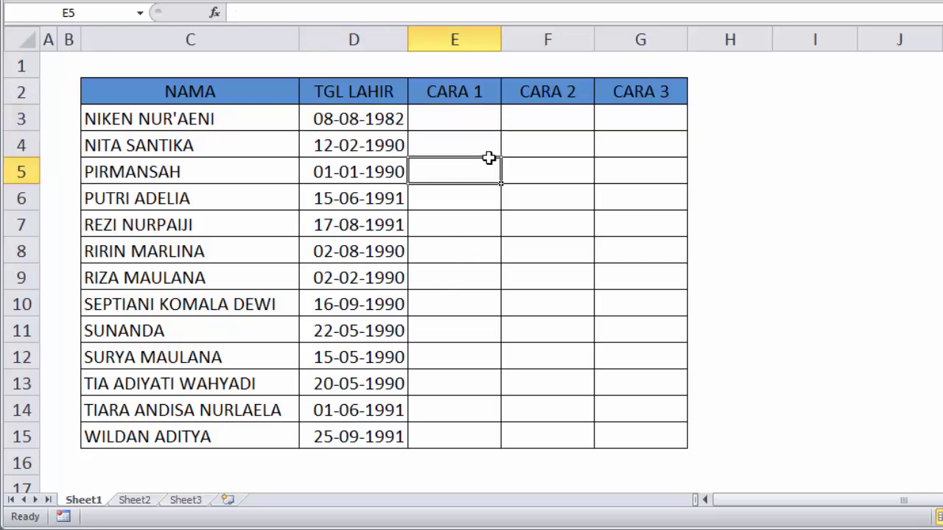
{"action": "left_click", "coordinate": [472, 120]}
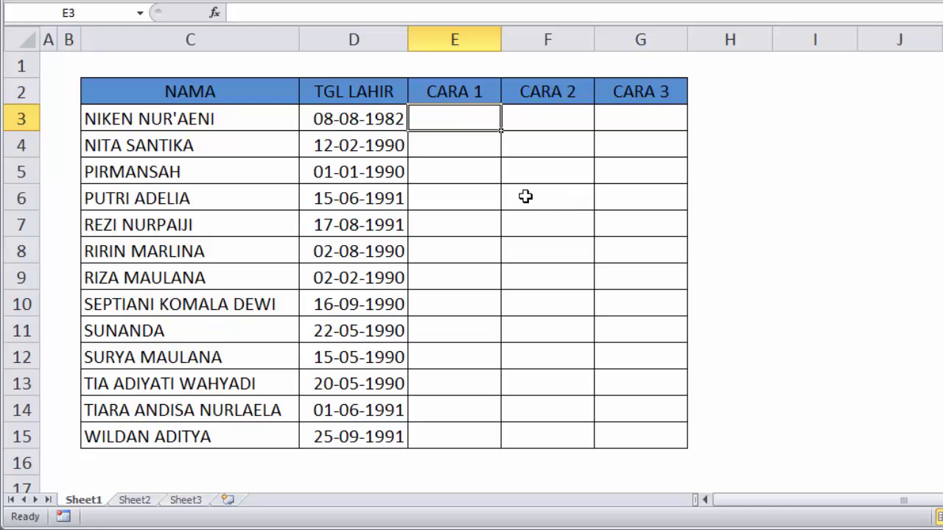
{"action": "left_click", "coordinate": [370, 119]}
{"action": "left_click", "coordinate": [458, 120]}
{"action": "type", "text": "="}
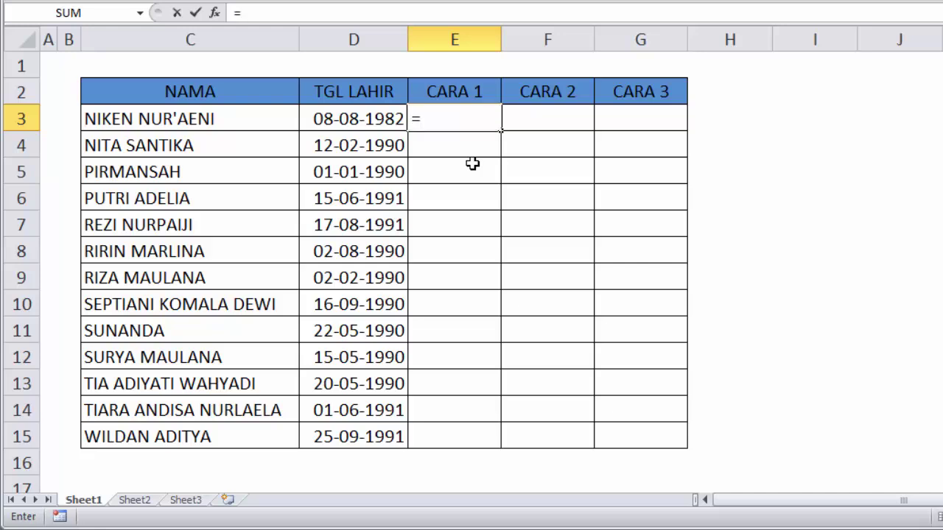
{"action": "type", "text": "("}
{"action": "type", "text": "\""}
{"action": "type", "text": "25-"}
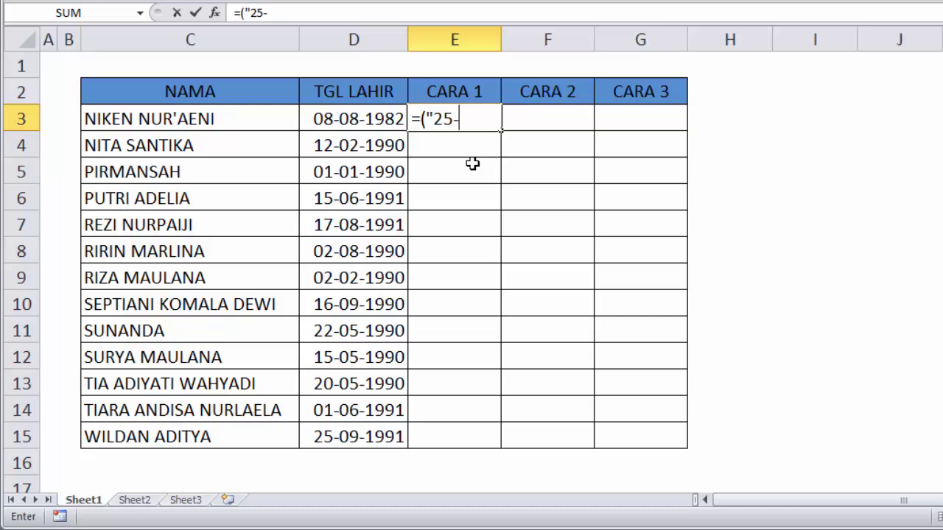
{"action": "type", "text": "09-"}
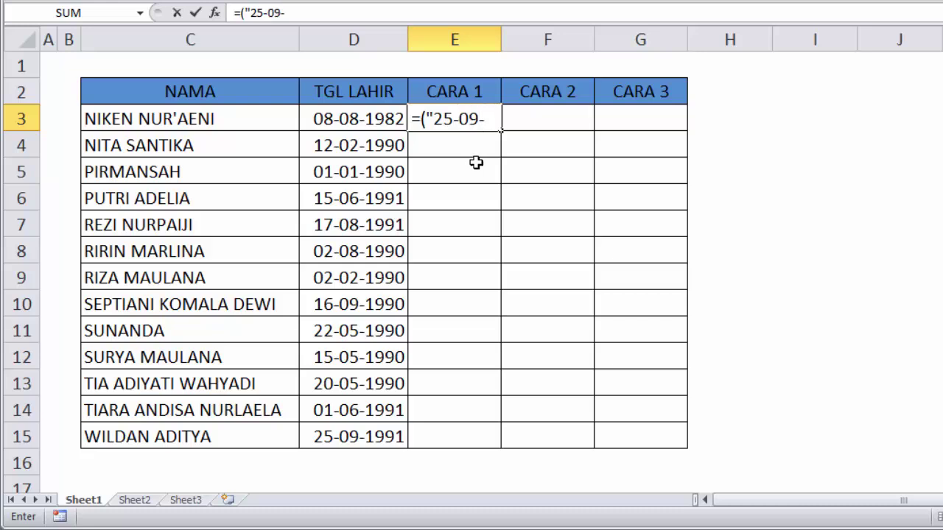
{"action": "type", "text": "2018"}
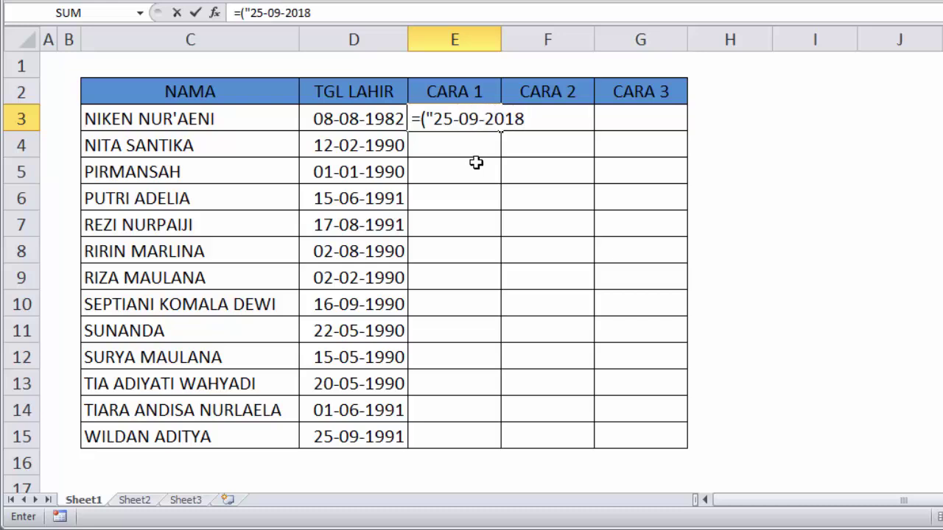
{"action": "type", "text": "\""}
{"action": "type", "text": "-"}
{"action": "left_click", "coordinate": [377, 120]}
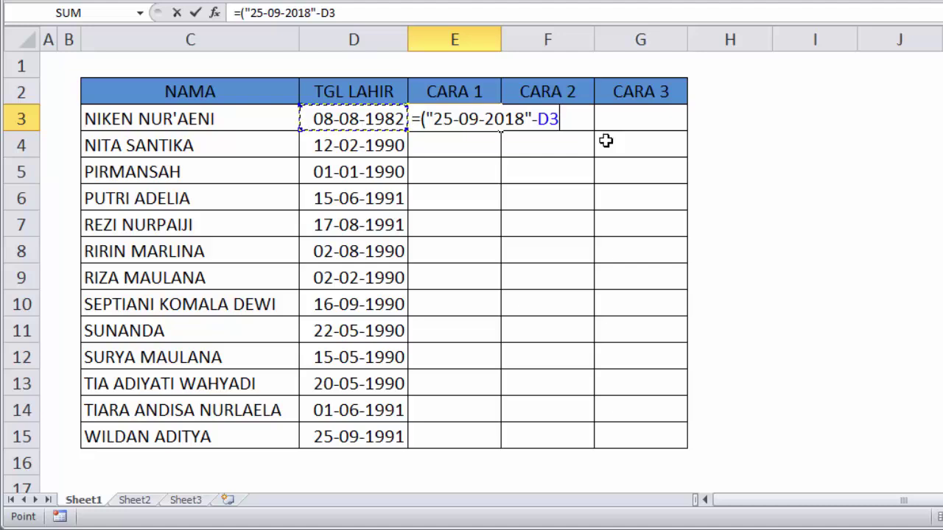
{"action": "type", "text": ")/"}
{"action": "type", "text": "365"}
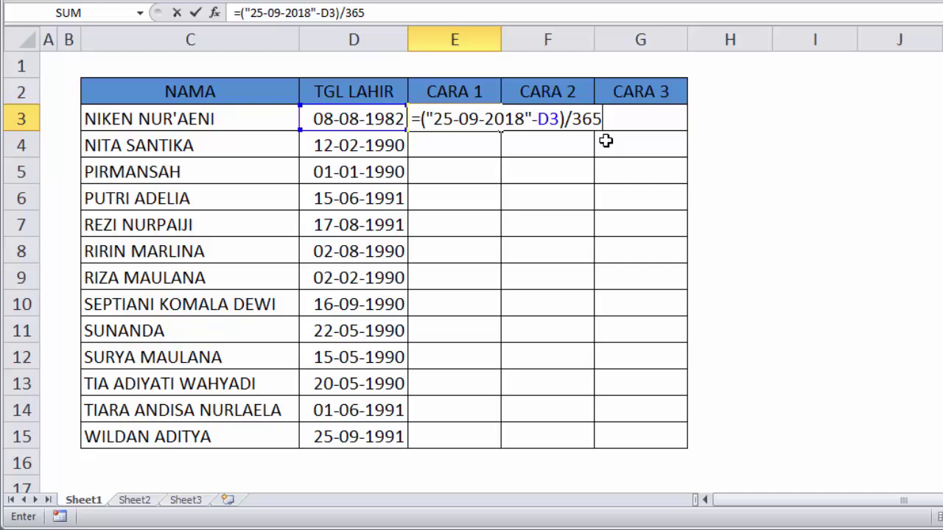
{"action": "key", "text": "Return"}
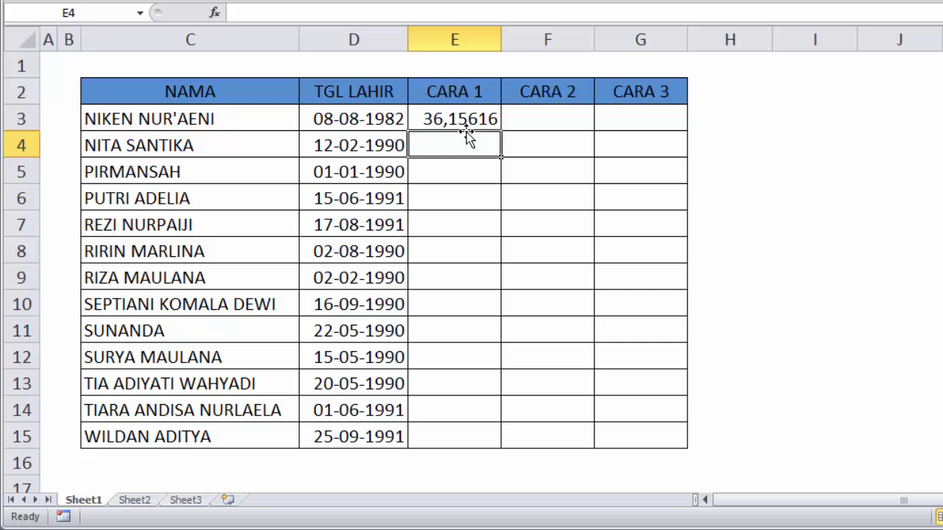
Replace the fixed 25-09-2018 date in E3 with TODAY(), making =(TODAY()-D3)/365.
{"action": "left_click", "coordinate": [486, 121]}
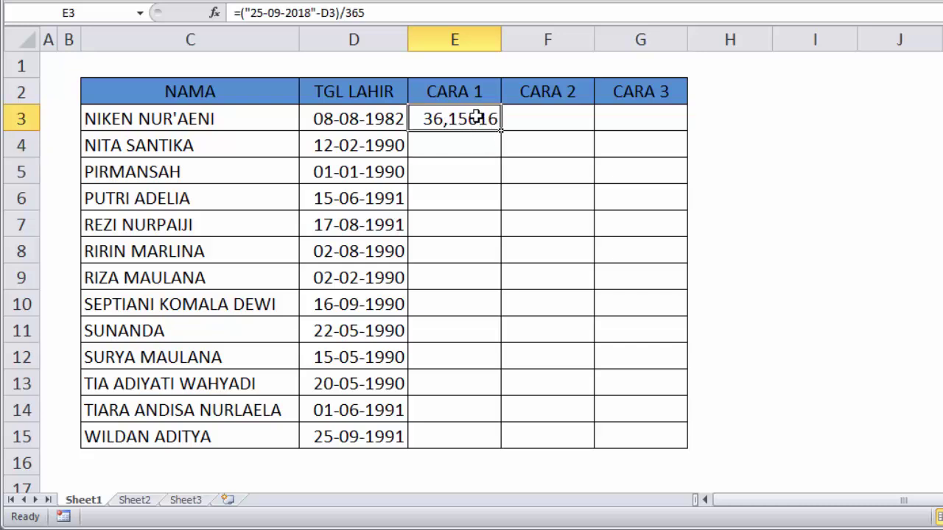
{"action": "double_click", "coordinate": [478, 122]}
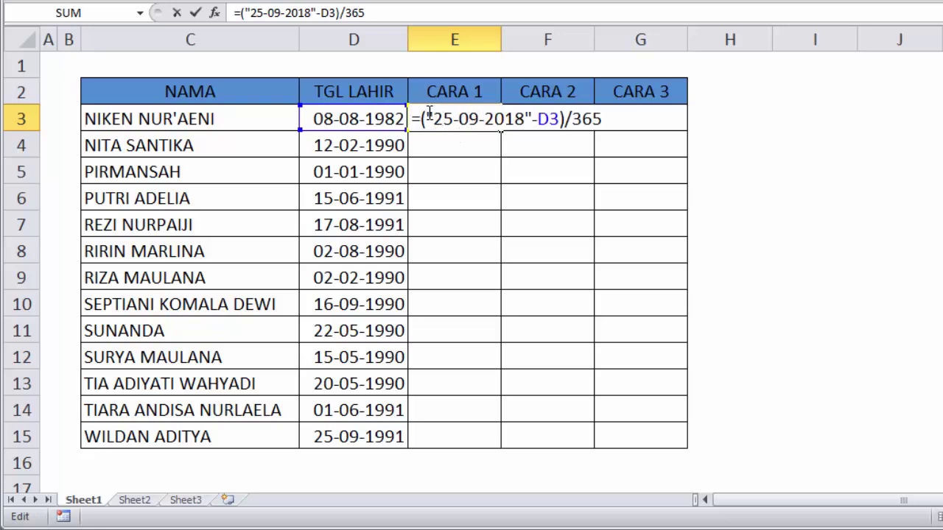
{"action": "left_click_drag", "start_coordinate": [426, 119], "coordinate": [532, 125]}
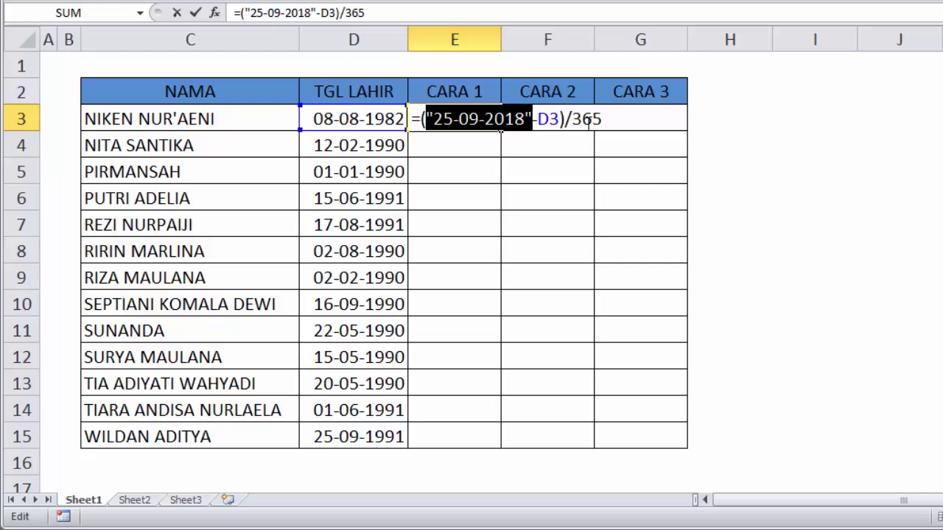
{"action": "type", "text": "to"}
{"action": "key", "text": "Tab"}
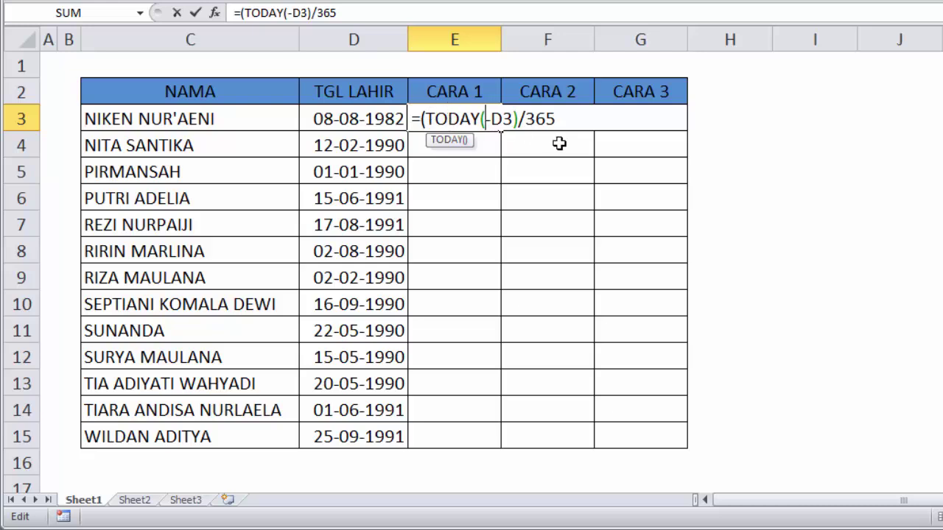
{"action": "type", "text": ")"}
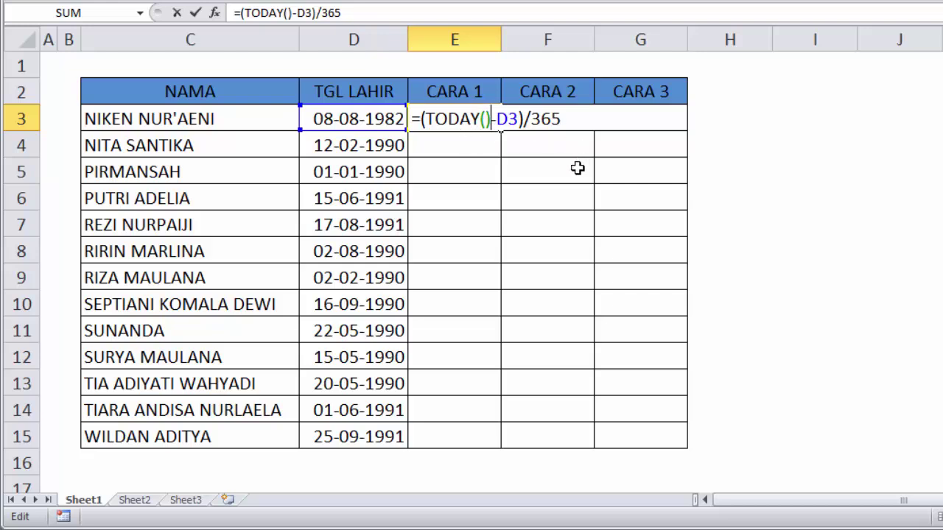
{"action": "key", "text": "Return"}
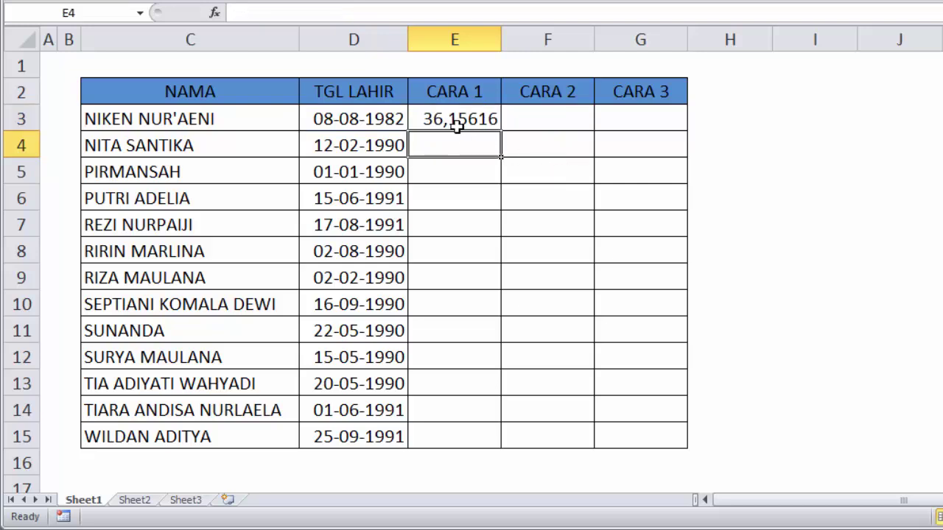
{"action": "left_click", "coordinate": [455, 121]}
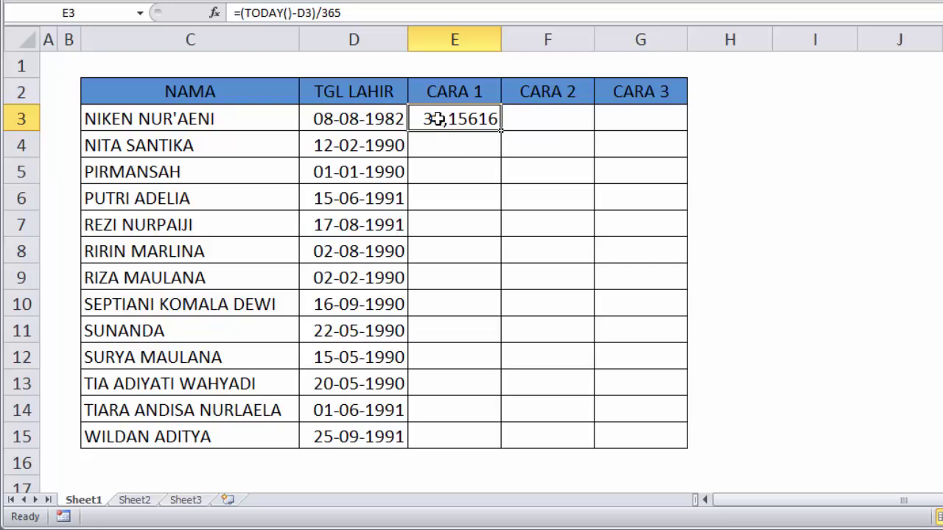
Wrap E3's formula in INT, accept Excel's correction, and widen column E.
{"action": "double_click", "coordinate": [424, 119]}
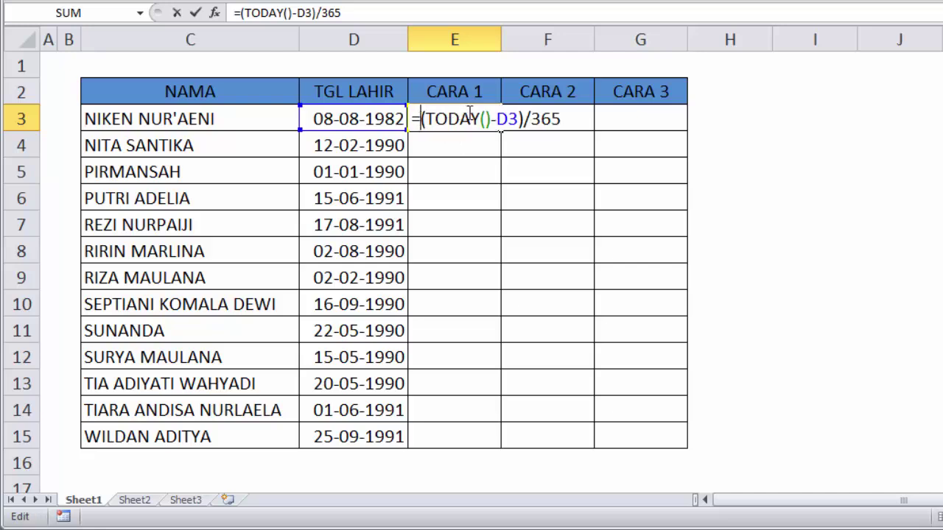
{"action": "type", "text": "in"}
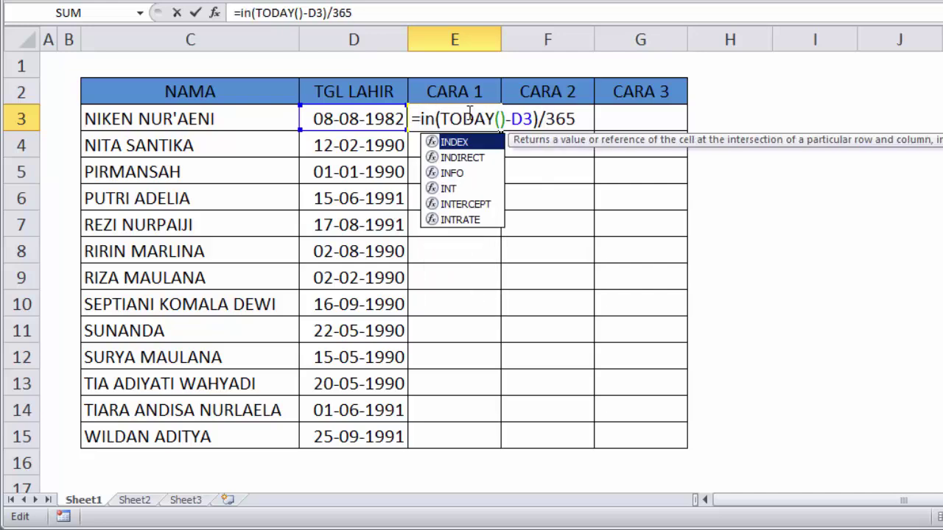
{"action": "key", "text": "Down"}
{"action": "key", "text": "Down"}
{"action": "key", "text": "Down"}
{"action": "key", "text": "Tab"}
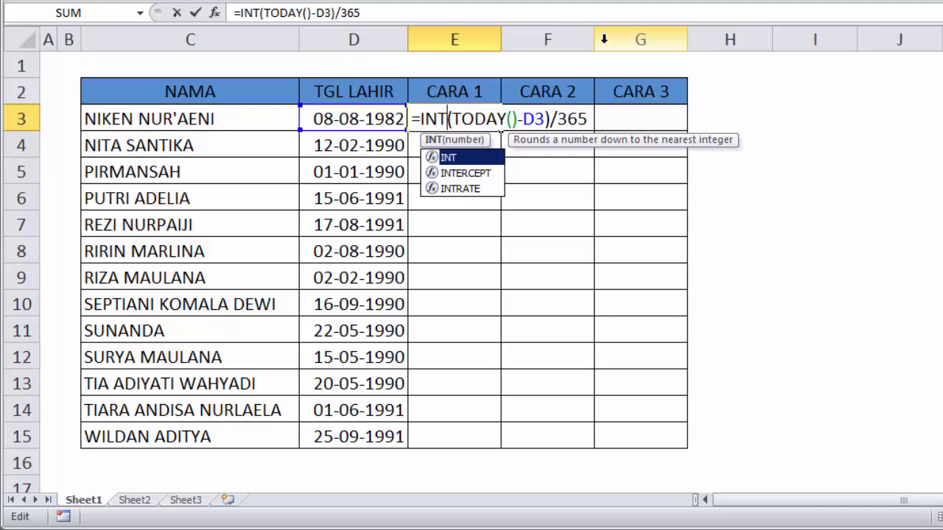
{"action": "left_click", "coordinate": [590, 116]}
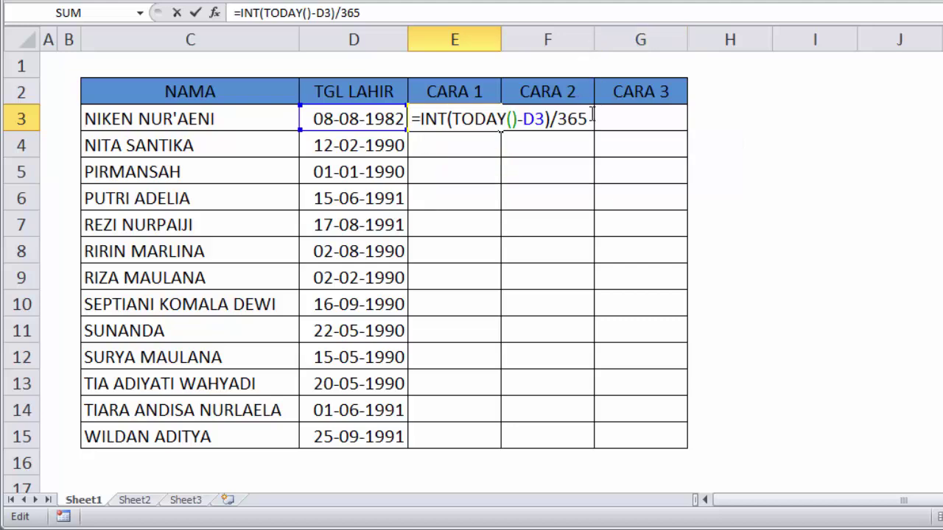
{"action": "type", "text": ")"}
{"action": "key", "text": "Return"}
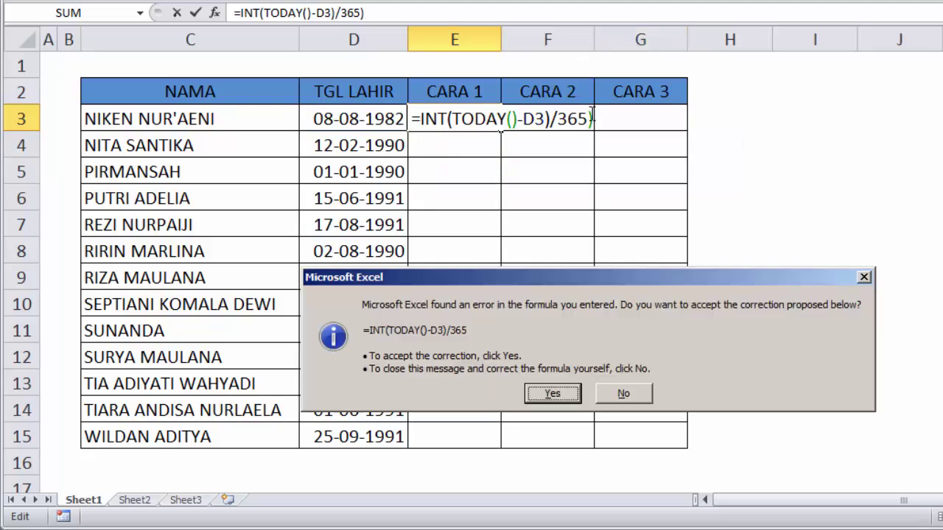
{"action": "key", "text": "Return"}
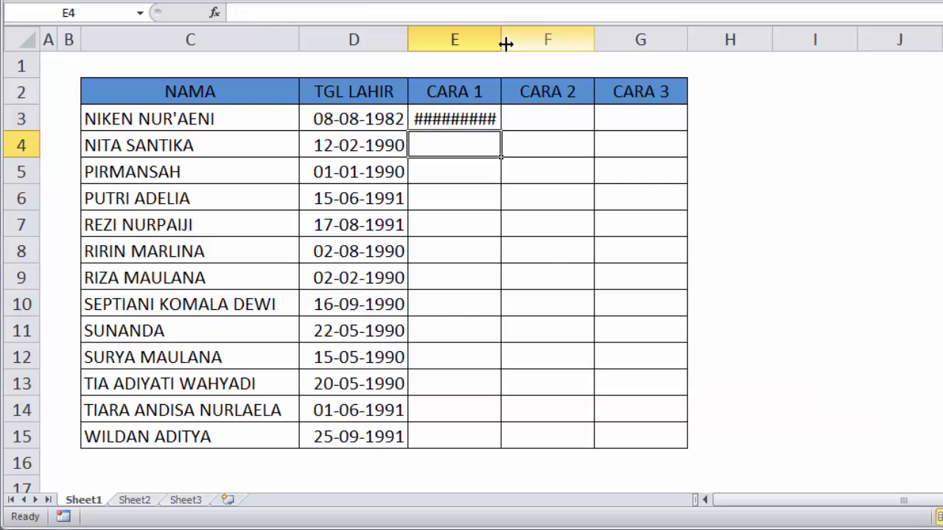
{"action": "left_click_drag", "start_coordinate": [504, 42], "coordinate": [522, 42]}
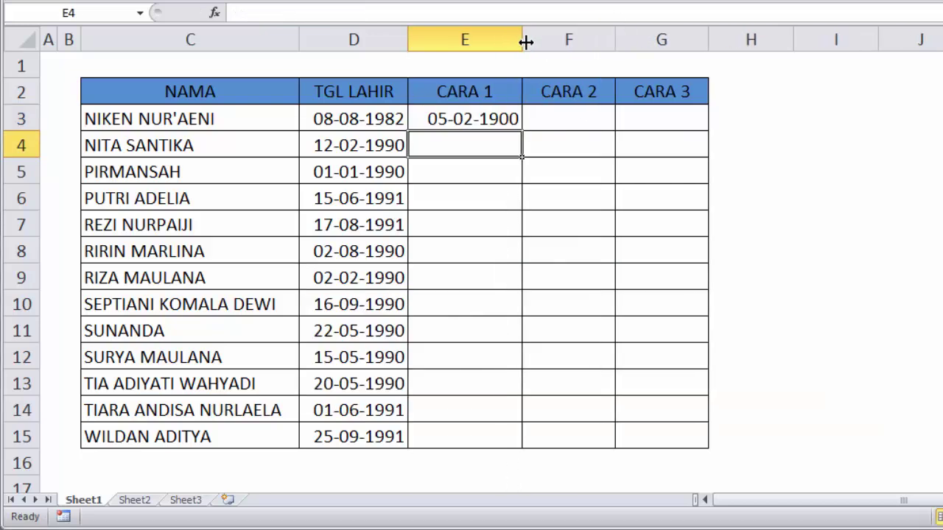
Add an extra opening parenthesis right after the equals sign in E3's formula.
{"action": "double_click", "coordinate": [479, 114]}
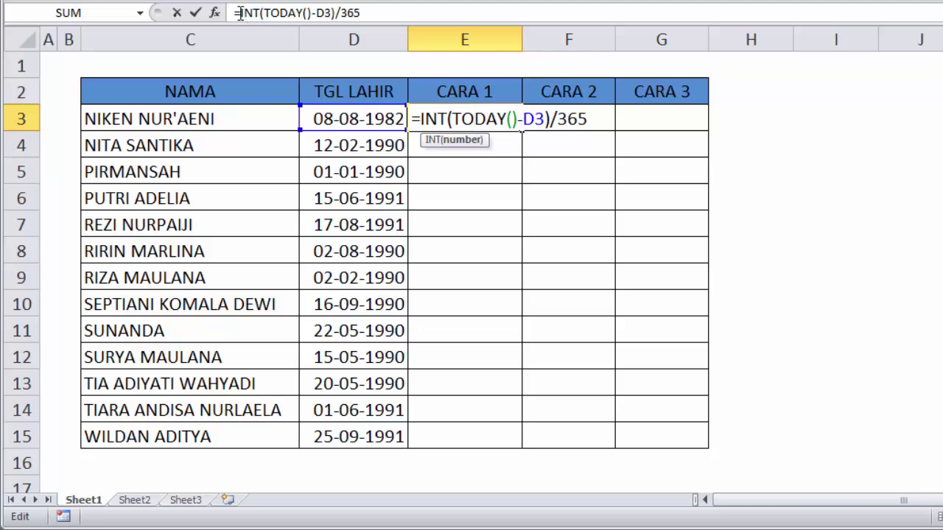
{"action": "left_click", "coordinate": [421, 117]}
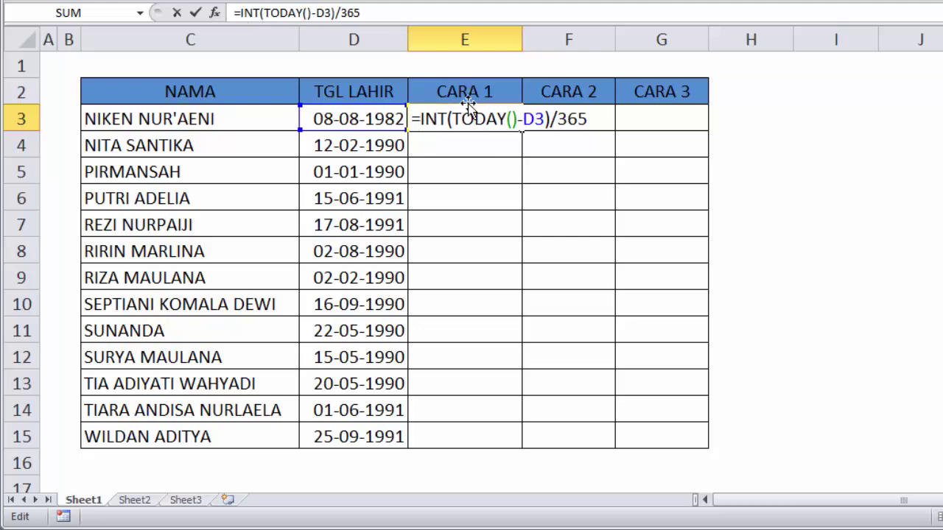
{"action": "type", "text": "("}
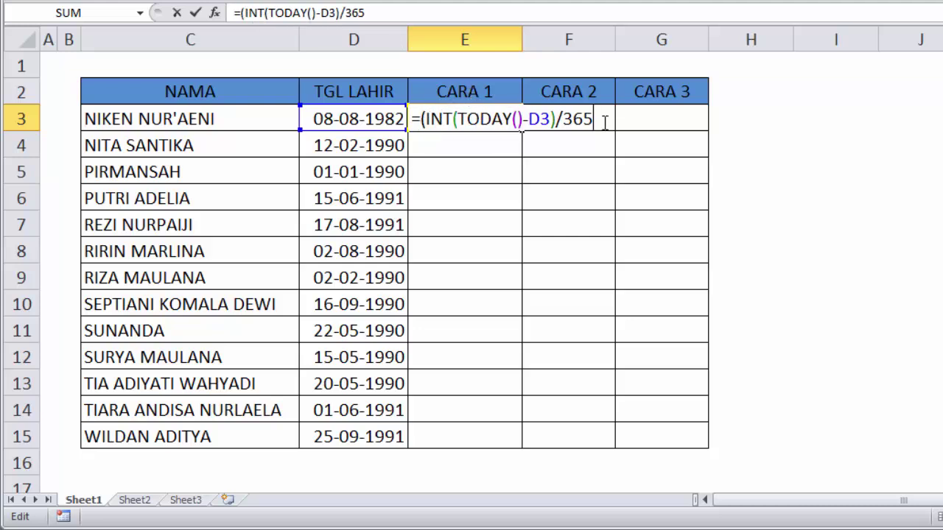
{"action": "type", "text": ")"}
{"action": "key", "text": "Return"}
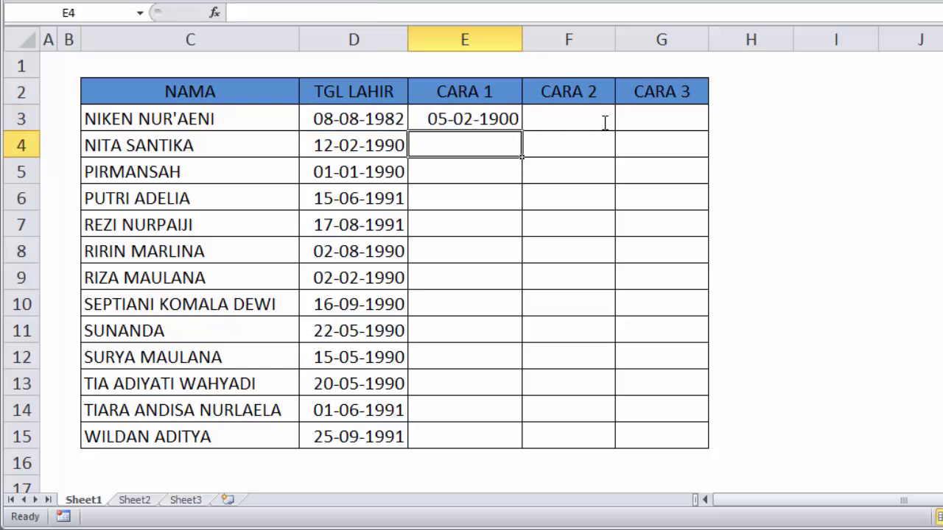
{"action": "left_click", "coordinate": [505, 119]}
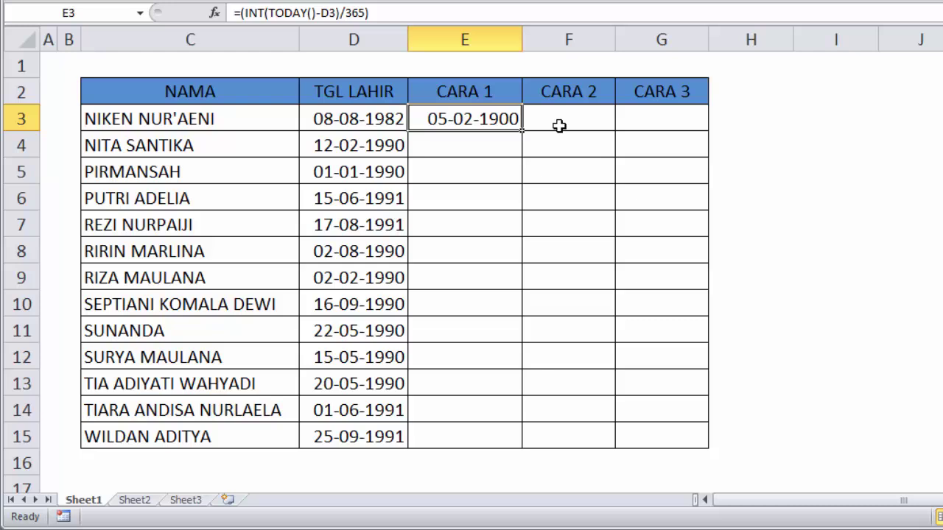
Move the parenthesis inside INT so E3 reads =INT((TODAY()-D3)/365).
{"action": "double_click", "coordinate": [469, 119]}
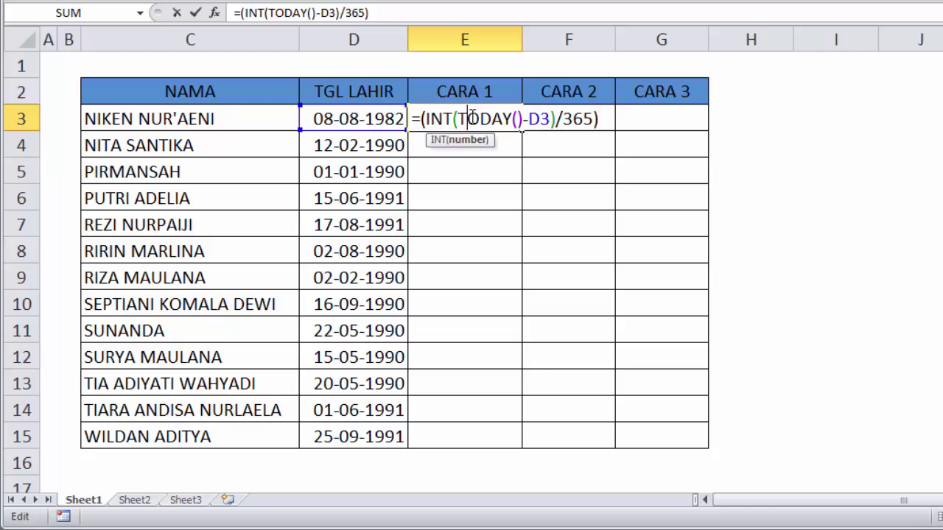
{"action": "left_click", "coordinate": [423, 118]}
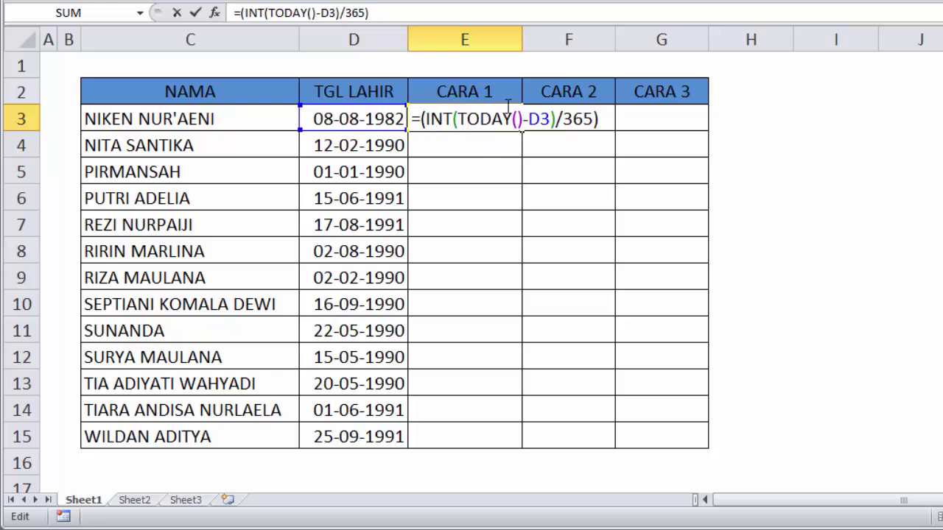
{"action": "key", "text": "BackSpace"}
{"action": "key", "text": "Right"}
{"action": "key", "text": "Right"}
{"action": "key", "text": "Right"}
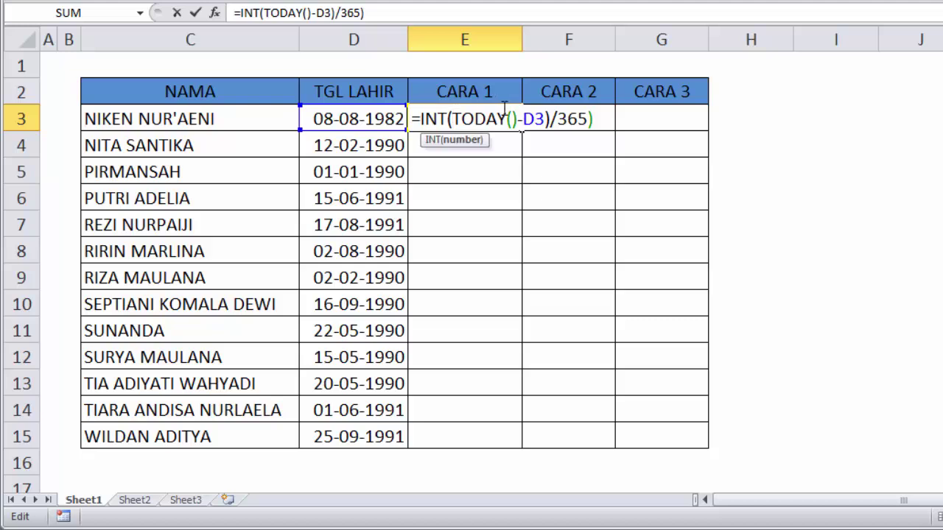
{"action": "type", "text": "("}
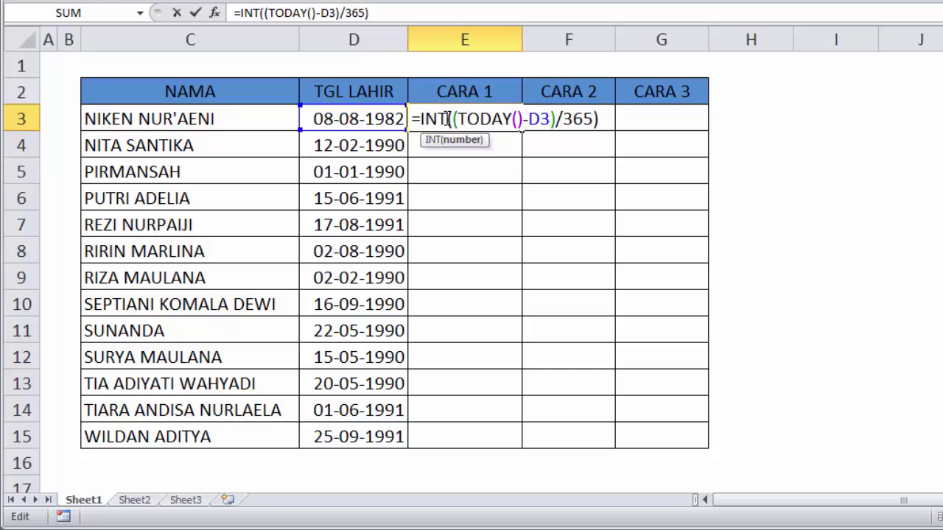
{"action": "key", "text": "Return"}
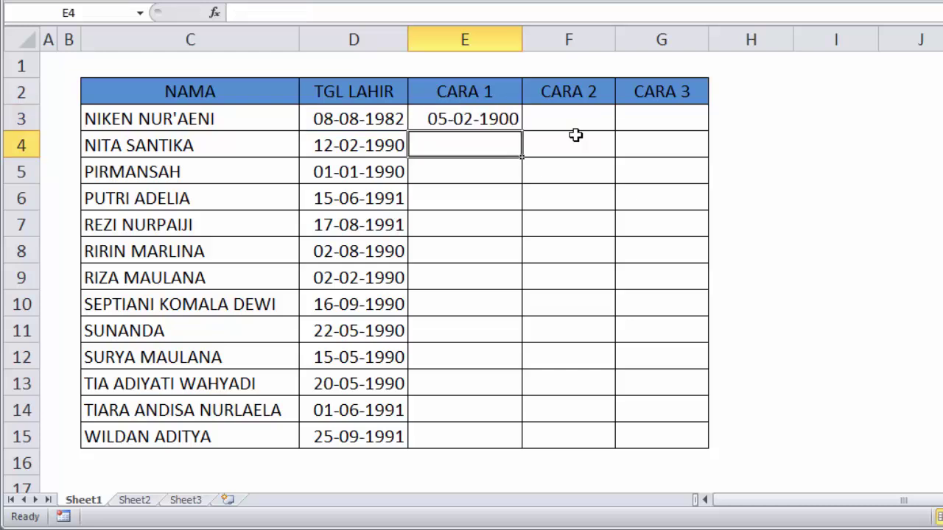
{"action": "left_click", "coordinate": [500, 121]}
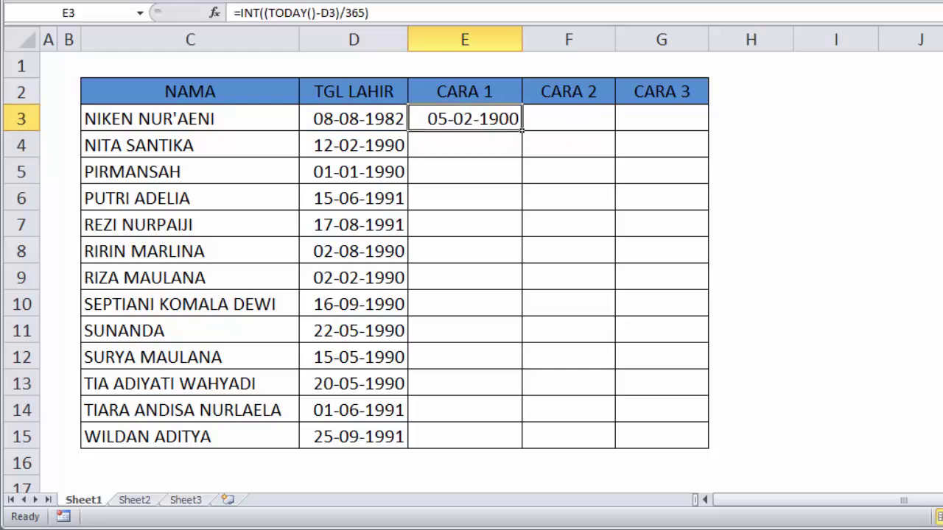
Format E3 as General, fill its formula down to E15, and centre the ages.
{"action": "key", "text": "alt+h"}
{"action": "key", "text": "n"}
{"action": "key", "text": "Return"}
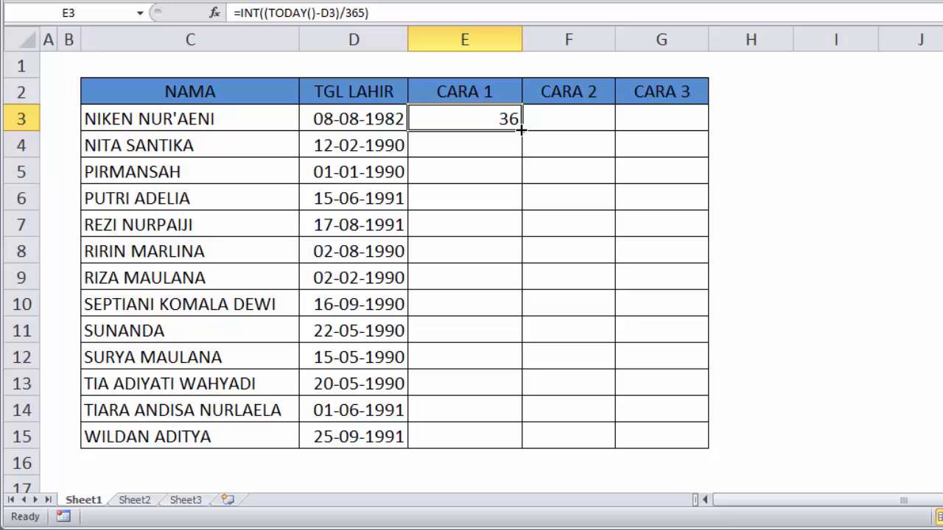
{"action": "left_click_drag", "start_coordinate": [520, 129], "coordinate": [520, 451]}
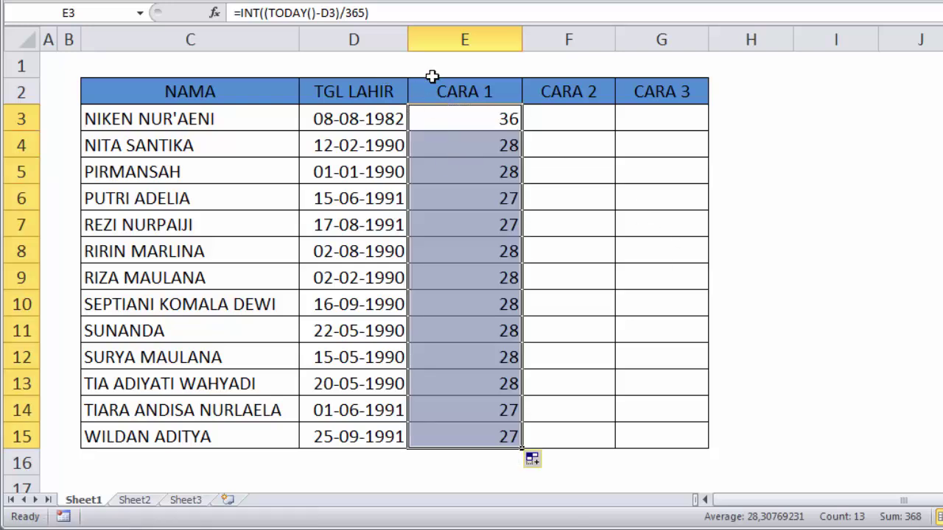
{"action": "left_click", "coordinate": [411, 1]}
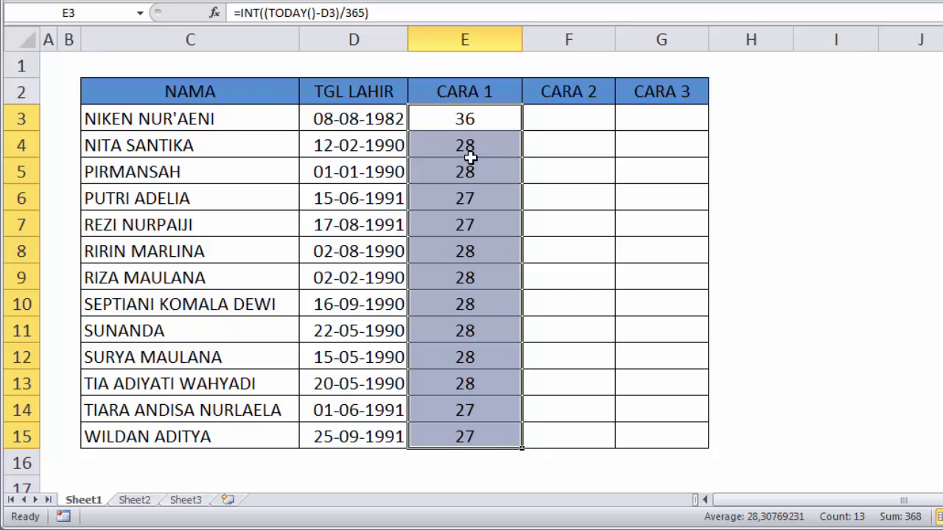
Check the copied age formulas in rows 4 through 15.
{"action": "left_click", "coordinate": [461, 120]}
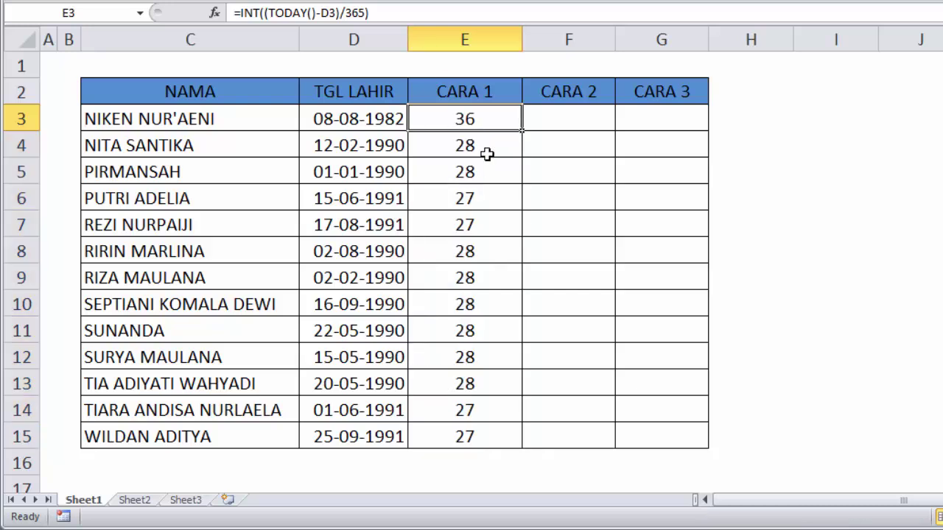
{"action": "left_click", "coordinate": [486, 149]}
{"action": "left_click", "coordinate": [486, 177]}
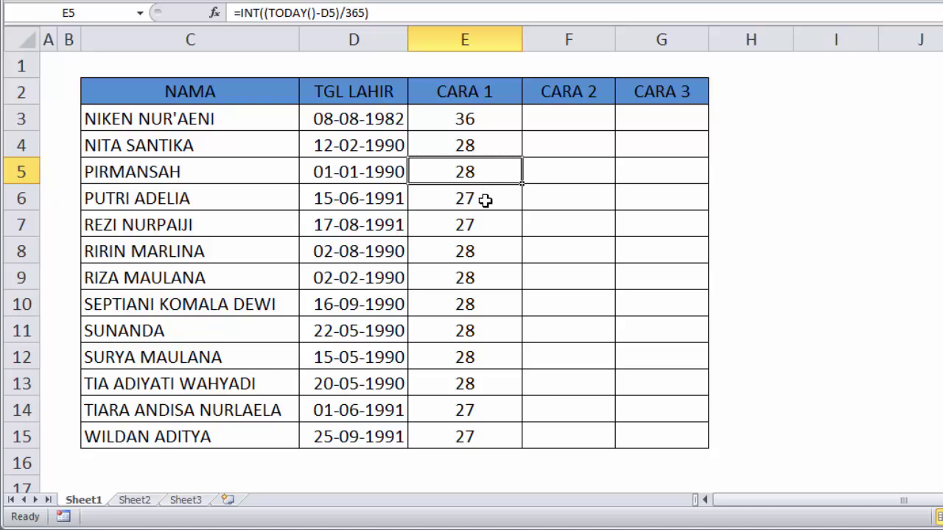
{"action": "left_click", "coordinate": [483, 200]}
{"action": "left_click", "coordinate": [479, 229]}
{"action": "left_click", "coordinate": [483, 429]}
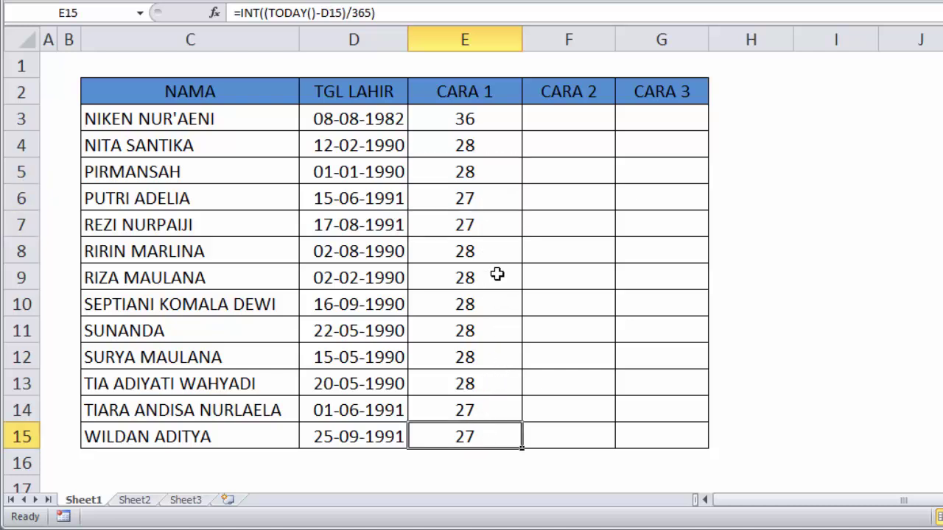
Review E3's formula and its D3 birth-date reference without changing it.
{"action": "left_click", "coordinate": [488, 122]}
{"action": "double_click", "coordinate": [488, 121]}
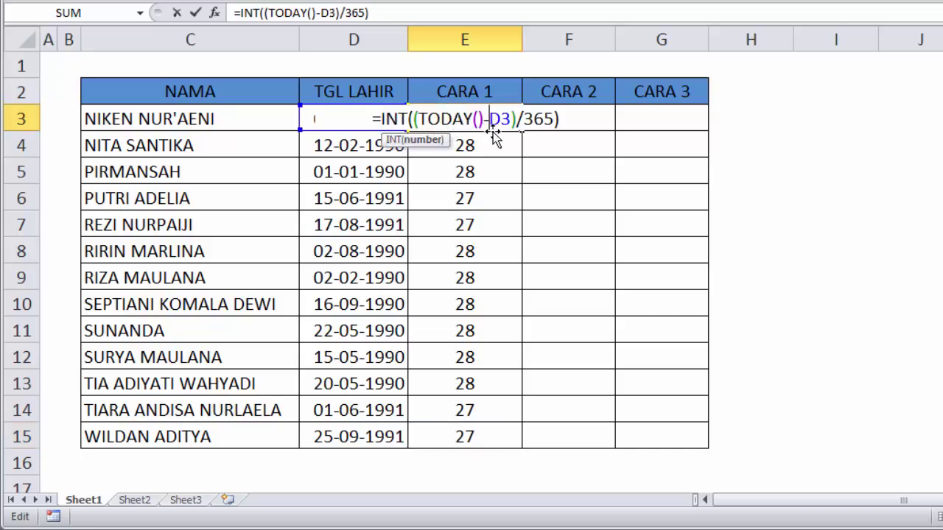
{"action": "key", "text": "Escape"}
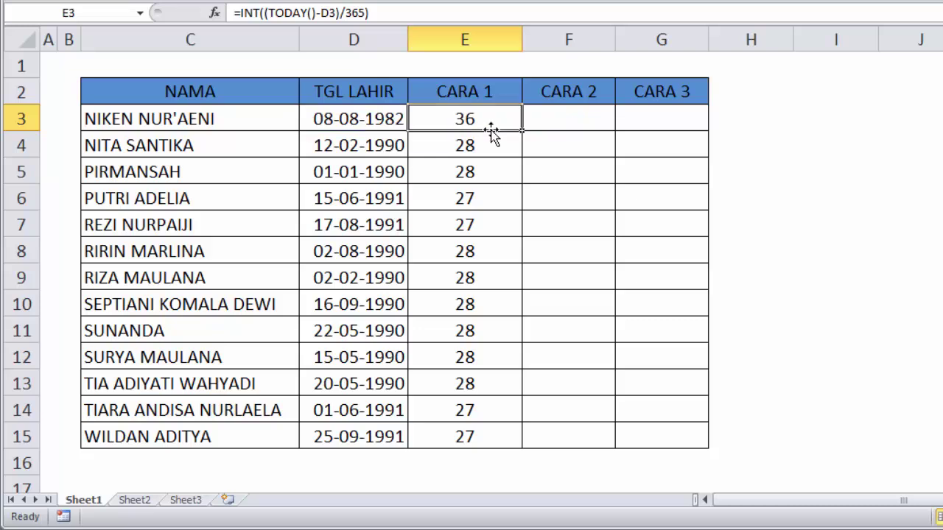
{"action": "left_click", "coordinate": [346, 117]}
{"action": "left_click", "coordinate": [543, 120]}
{"action": "left_click", "coordinate": [476, 120]}
{"action": "double_click", "coordinate": [504, 120]}
{"action": "key", "text": "Escape"}
{"action": "left_click", "coordinate": [588, 122]}
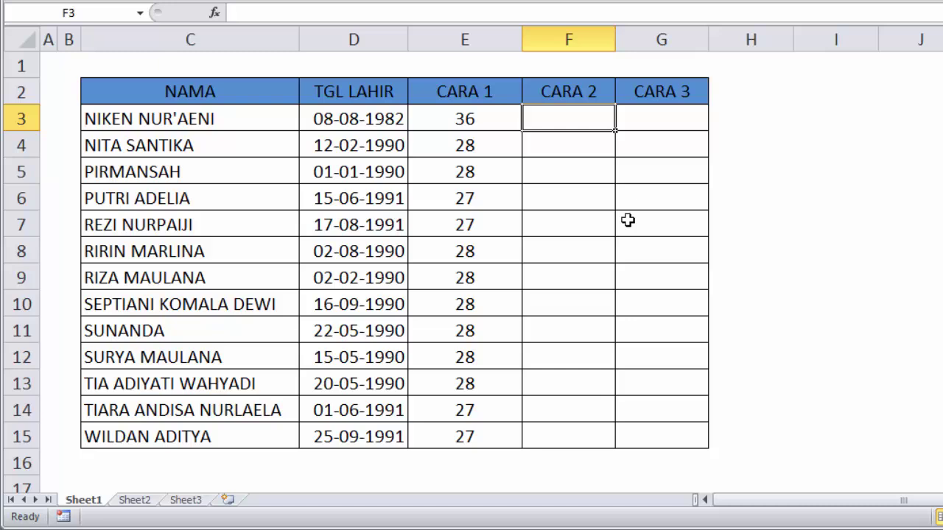
Start a YEARFRAC formula in F3, deleting a mistakenly inserted TODAY() part.
{"action": "type", "text": "=ye"}
{"action": "key", "text": "Down"}
{"action": "key", "text": "Tab"}
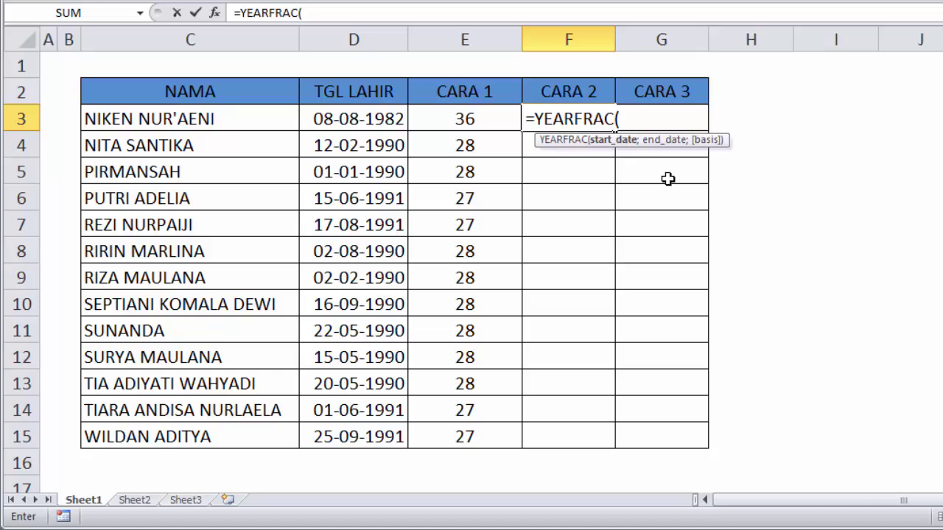
{"action": "type", "text": "(to"}
{"action": "key", "text": "Tab"}
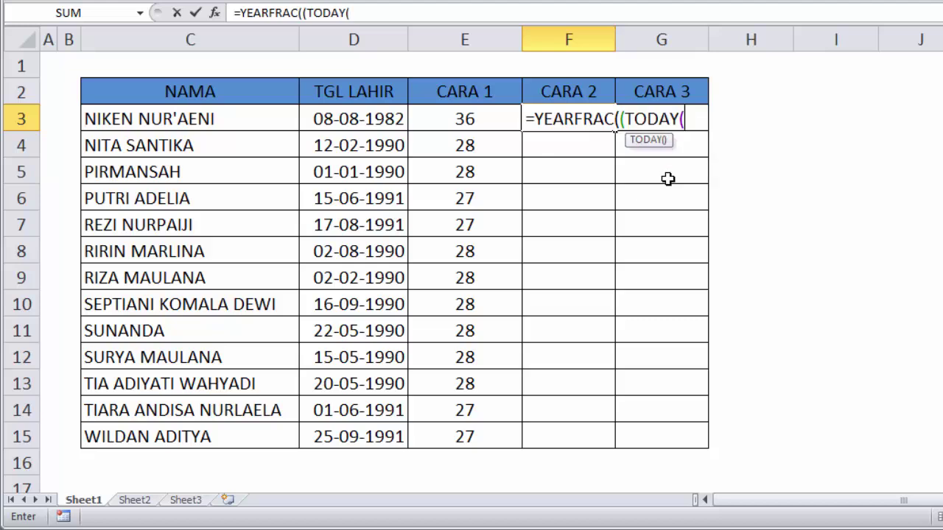
{"action": "type", "text": ")"}
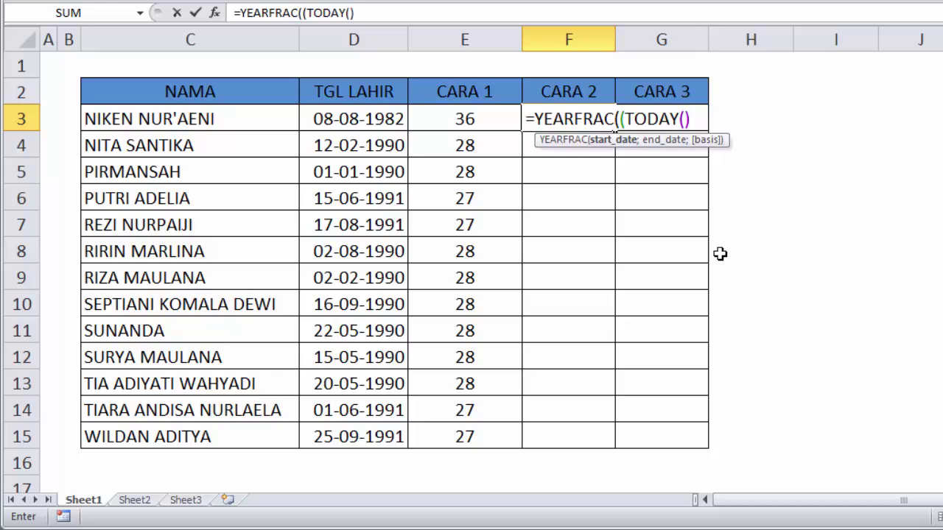
{"action": "left_click_drag", "start_coordinate": [619, 120], "coordinate": [719, 127]}
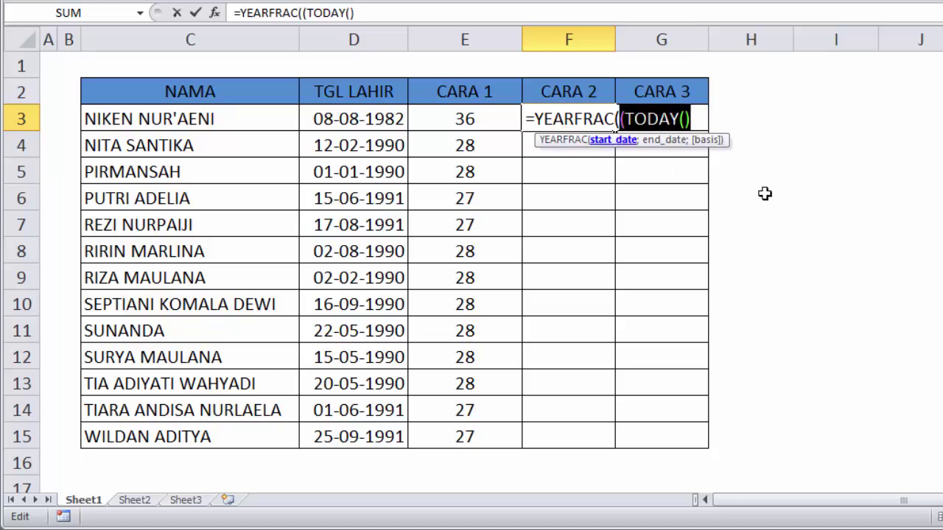
{"action": "key", "text": "Delete"}
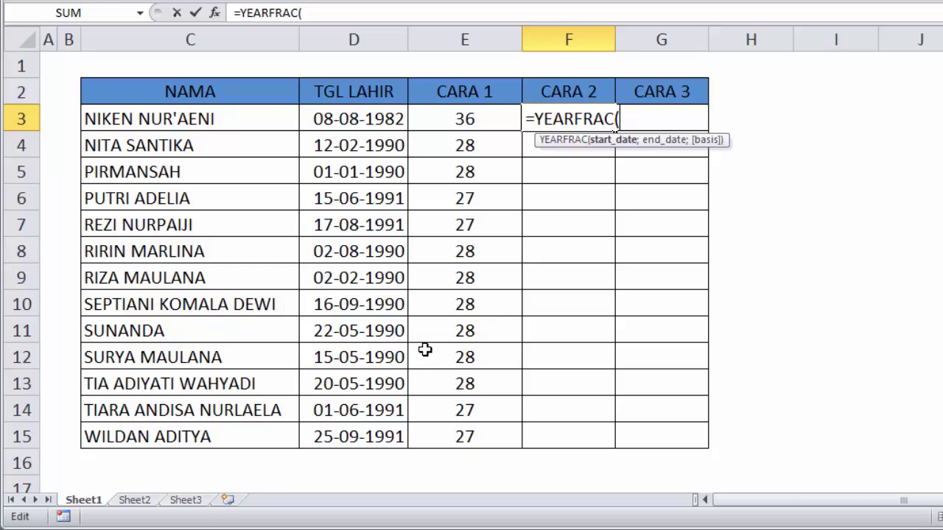
Complete F3 as =YEARFRAC(D3;NOW();0), giving 36,13056.
{"action": "left_click", "coordinate": [382, 118]}
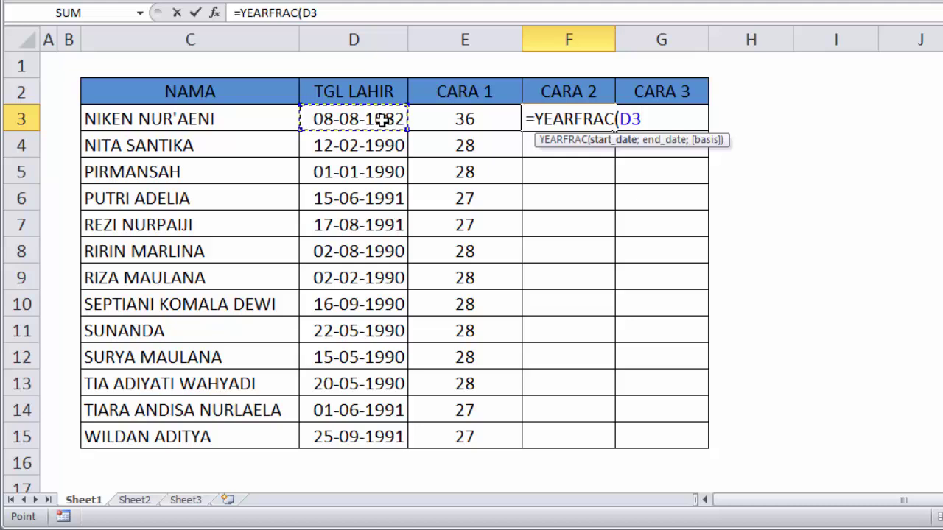
{"action": "type", "text": ";"}
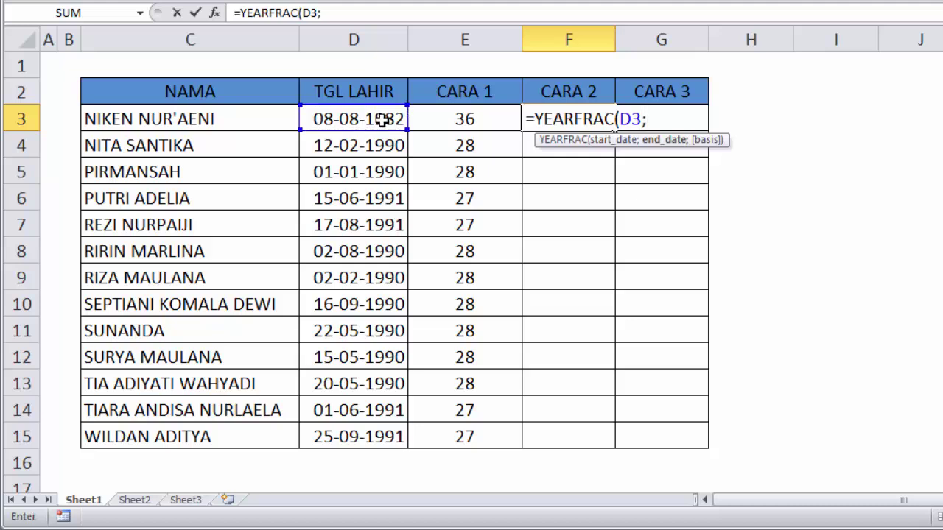
{"action": "type", "text": "no"}
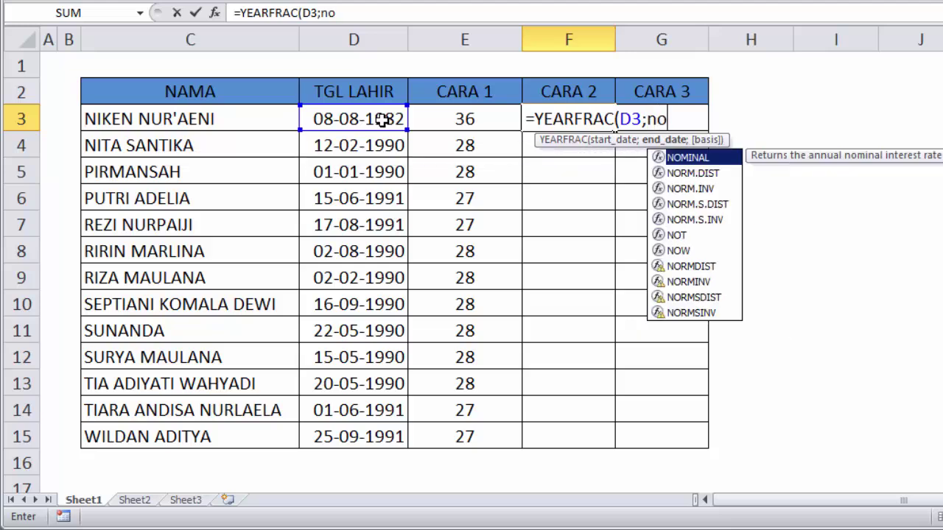
{"action": "key", "text": "Down"}
{"action": "key", "text": "Down"}
{"action": "key", "text": "Down"}
{"action": "key", "text": "Down"}
{"action": "key", "text": "Down"}
{"action": "key", "text": "Down"}
{"action": "key", "text": "Tab"}
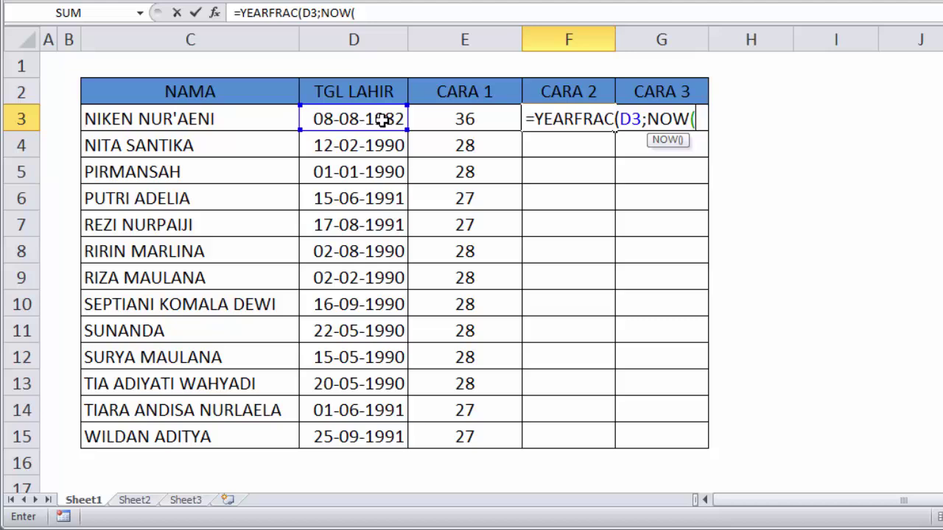
{"action": "type", "text": ");"}
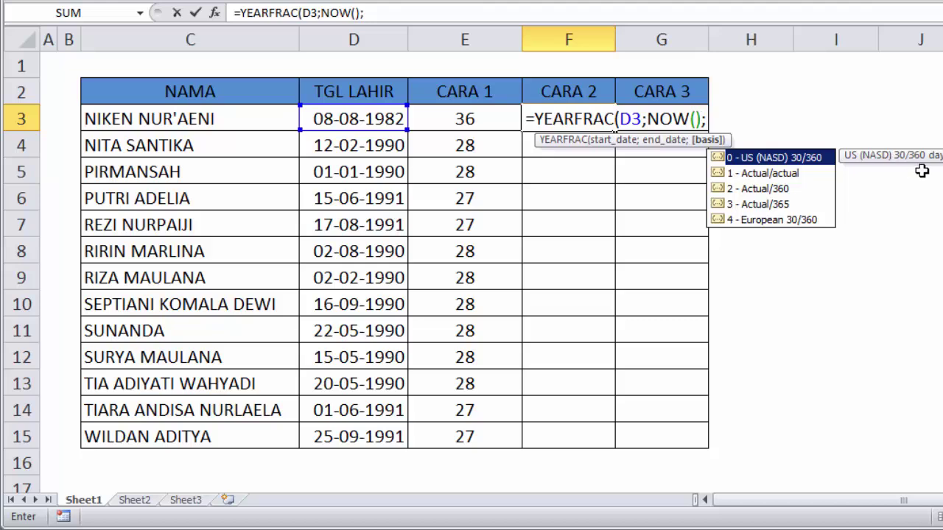
{"action": "type", "text": "0"}
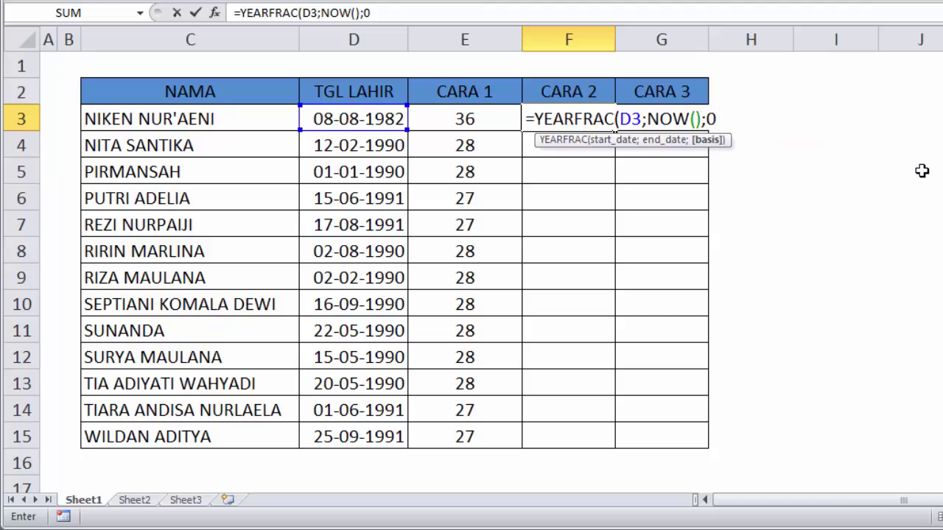
{"action": "key", "text": "Return"}
{"action": "key", "text": "Return"}
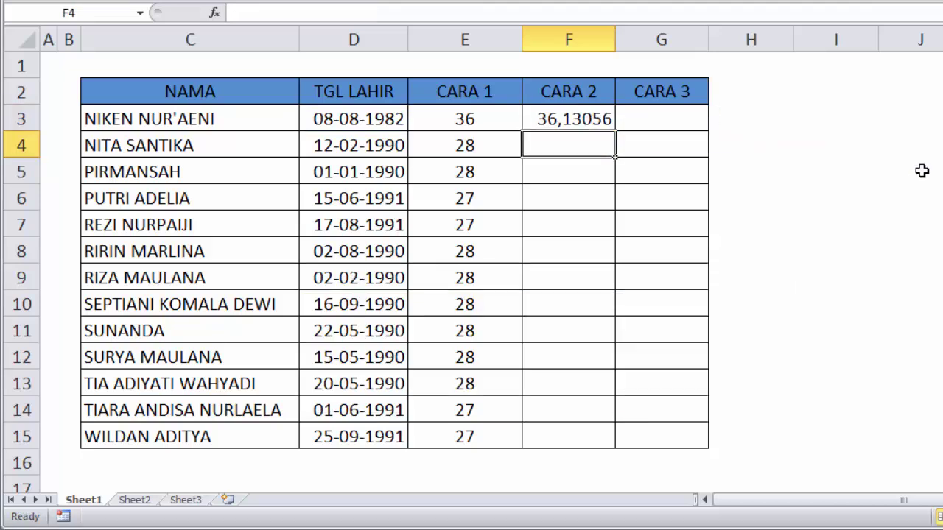
Compare the new CARA 2 formula with E3's CARA 1 formula.
{"action": "left_click", "coordinate": [584, 123]}
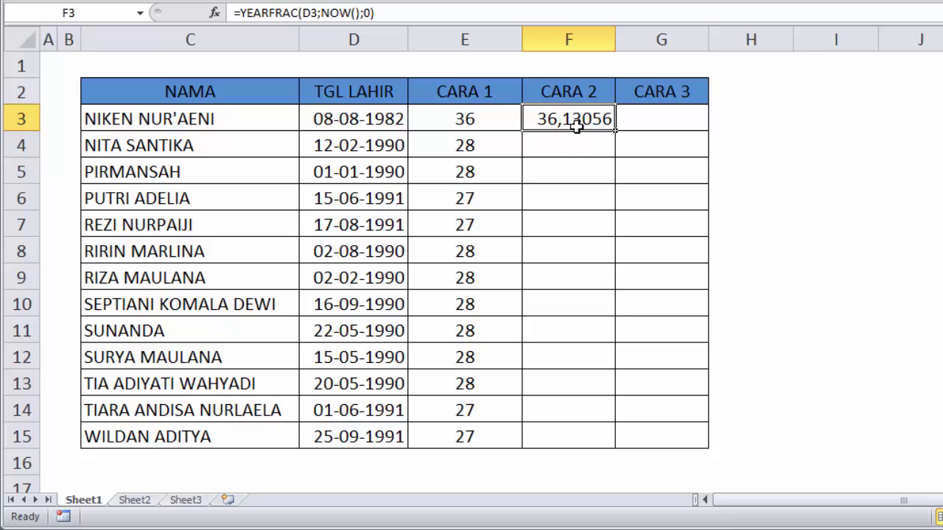
{"action": "left_click", "coordinate": [500, 124]}
{"action": "double_click", "coordinate": [500, 125]}
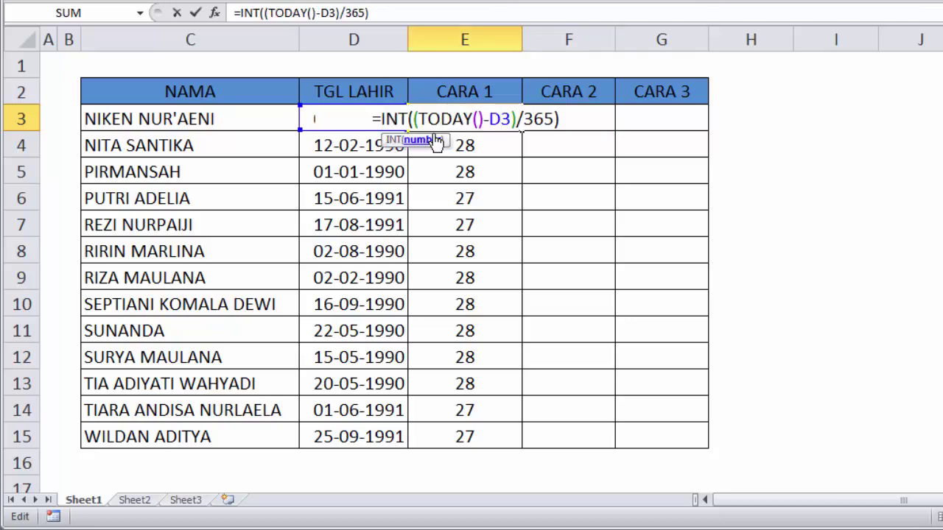
{"action": "key", "text": "Escape"}
Wrap F3 as =ROUNDDOWN(YEARFRAC(D3;NOW();0);0) and accept Excel's correction, giving 36.
{"action": "double_click", "coordinate": [542, 120]}
{"action": "type", "text": "=YEARFRAC(D3;NOW();0"}
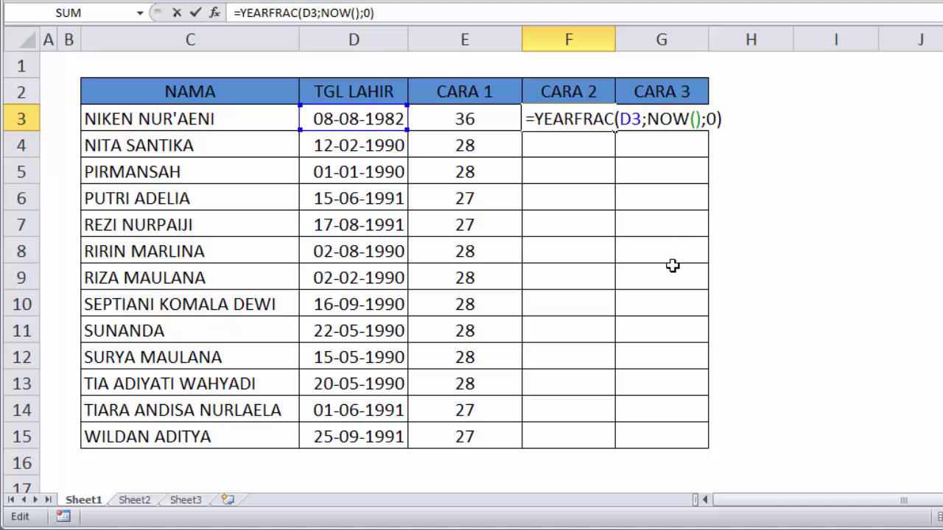
{"action": "type", "text": "ro"}
{"action": "key", "text": "Down"}
{"action": "key", "text": "Down"}
{"action": "key", "text": "Tab"}
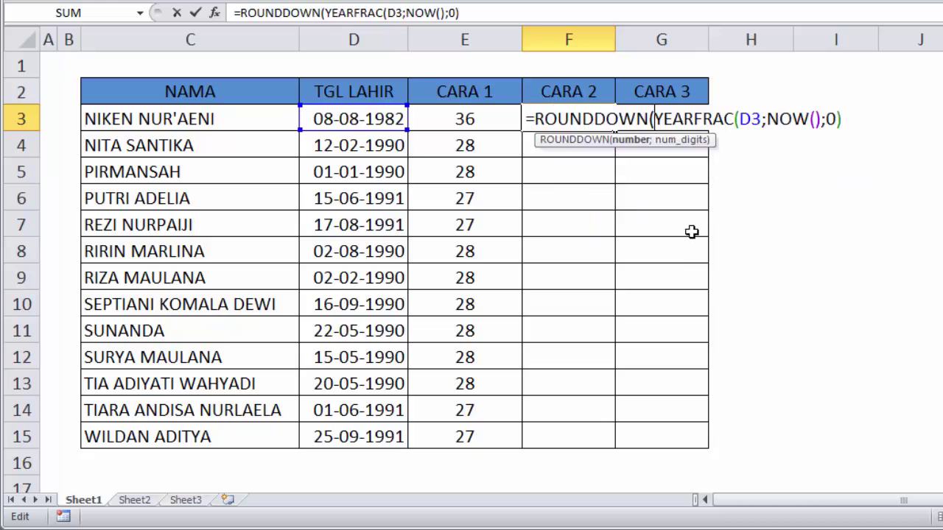
{"action": "left_click", "coordinate": [849, 122]}
{"action": "type", "text": ";"}
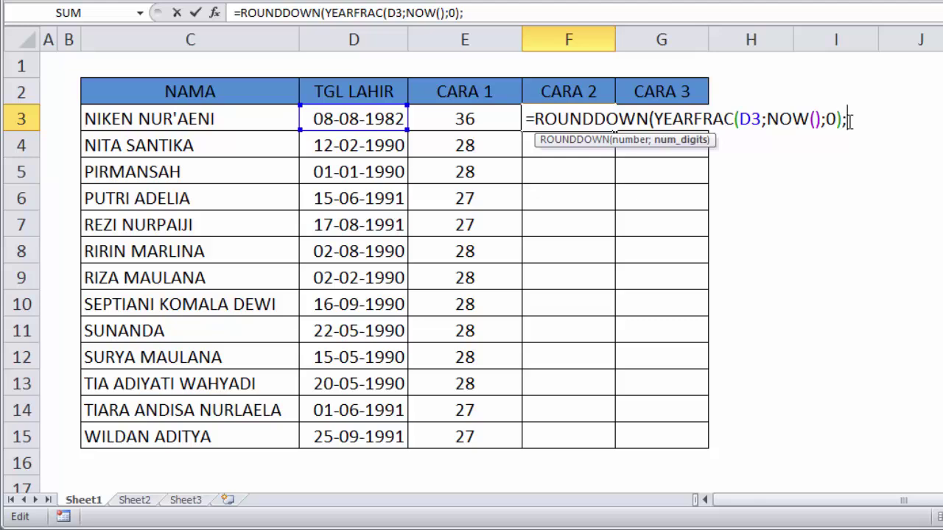
{"action": "type", "text": "0"}
{"action": "key", "text": "Return"}
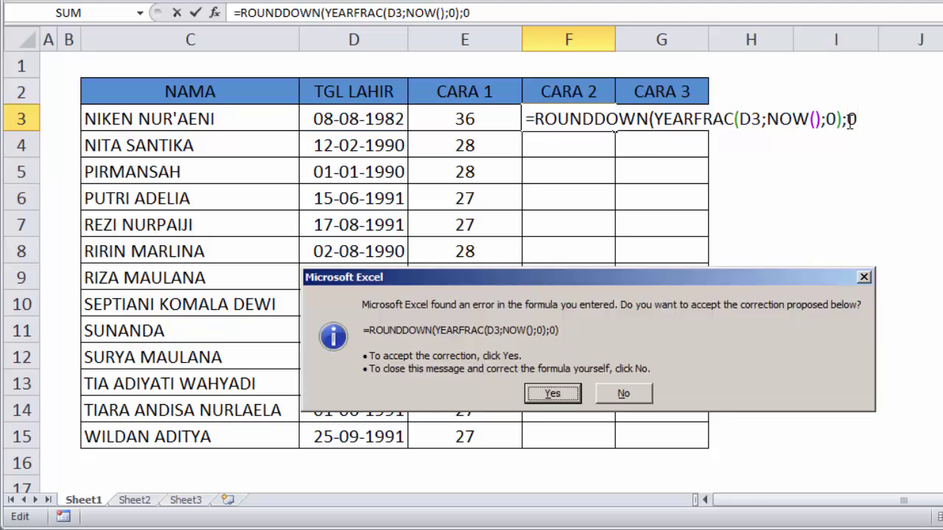
{"action": "key", "text": "Return"}
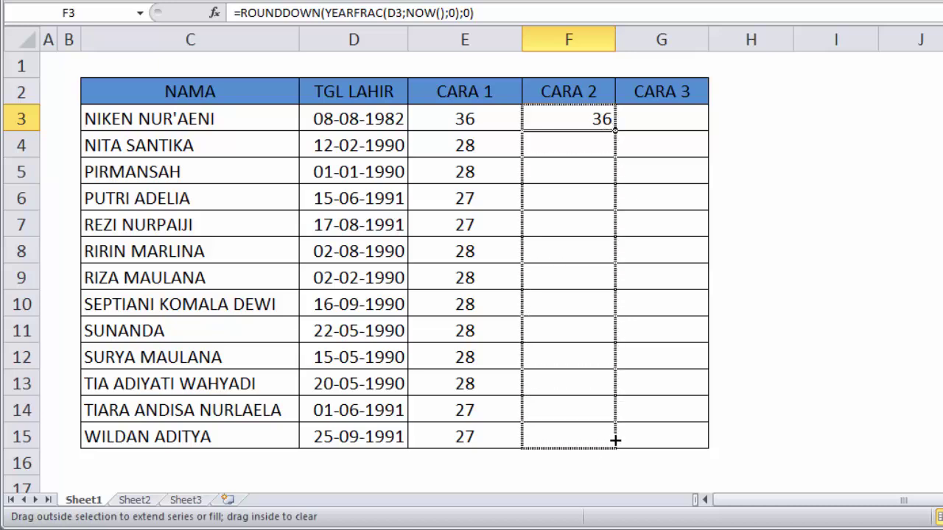
Copy F3's ROUNDDOWN-YEARFRAC formula down to F15 and recheck F3's formula.
{"action": "left_click_drag", "start_coordinate": [614, 131], "coordinate": [614, 442]}
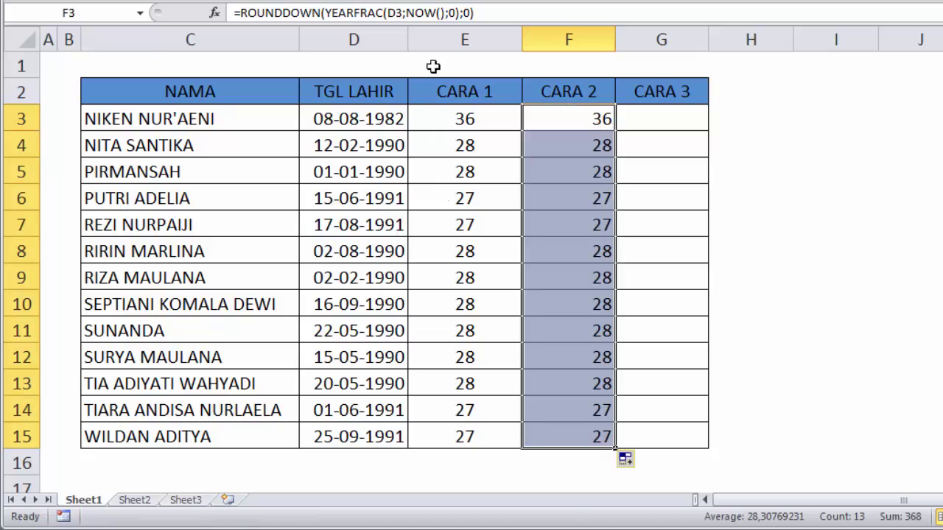
{"action": "left_click", "coordinate": [585, 116]}
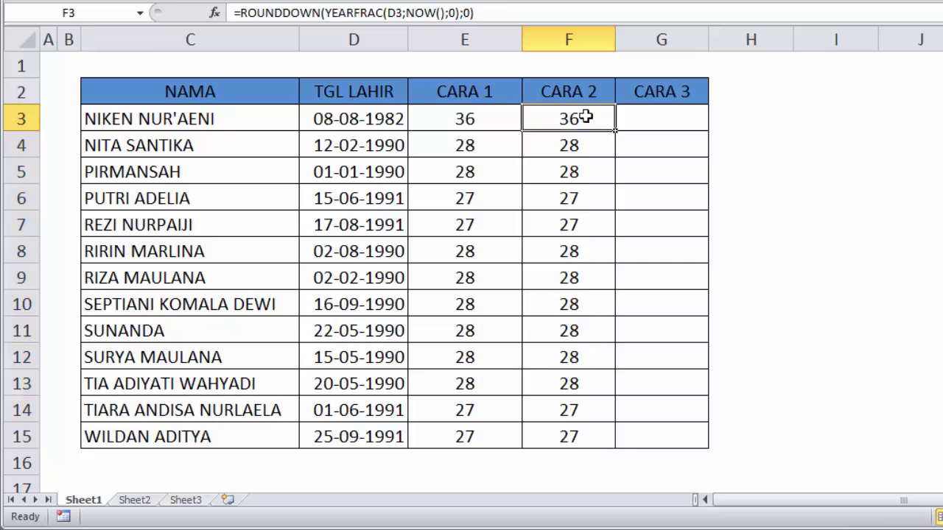
{"action": "double_click", "coordinate": [585, 116]}
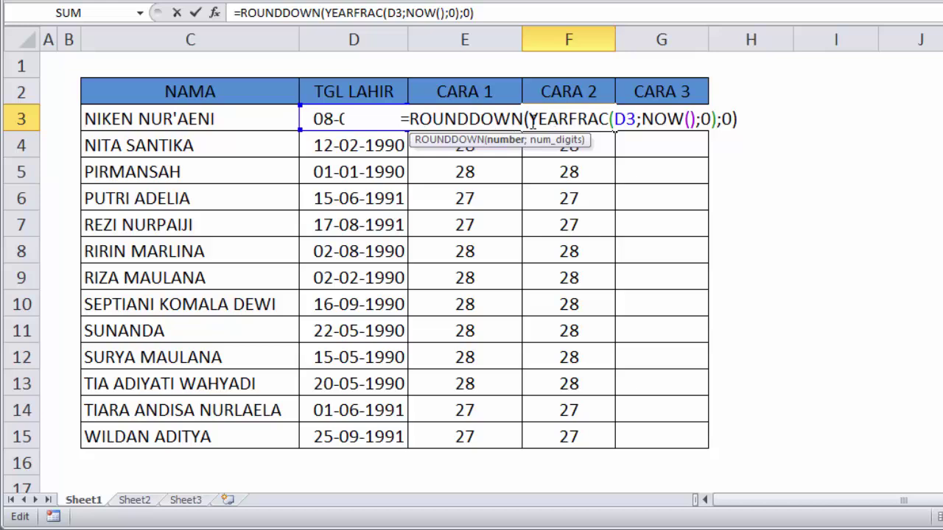
{"action": "key", "text": "Return"}
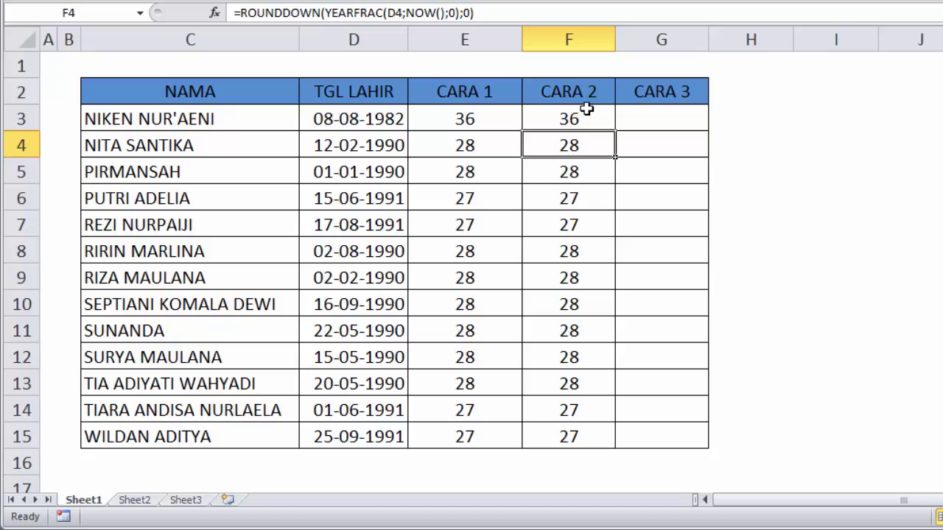
Select G3 under CARA 3 and start a DATEDIF formula.
{"action": "double_click", "coordinate": [638, 110]}
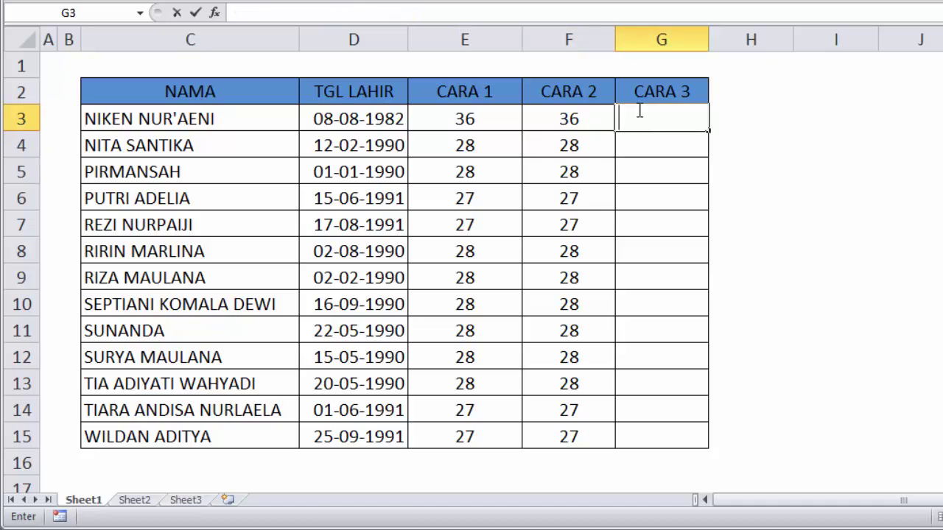
{"action": "left_click", "coordinate": [794, 153]}
{"action": "left_click", "coordinate": [666, 129]}
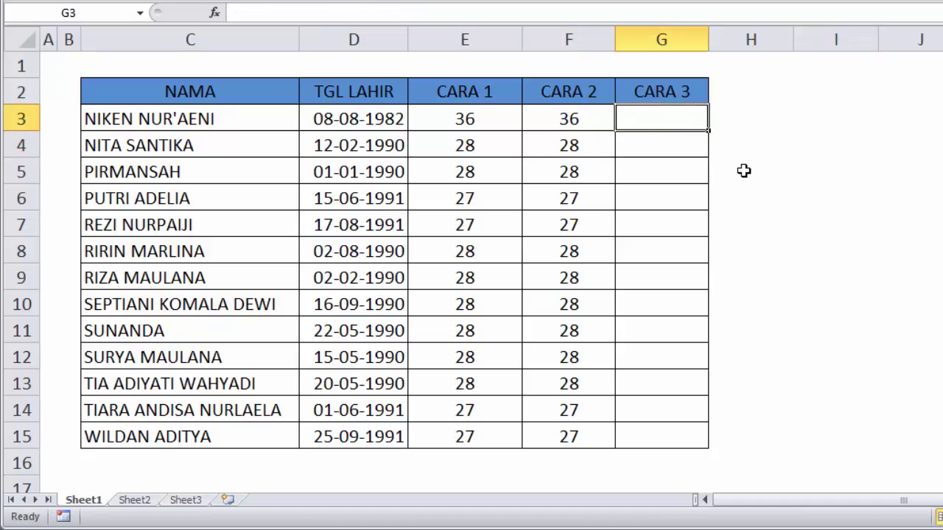
{"action": "type", "text": "=dat"}
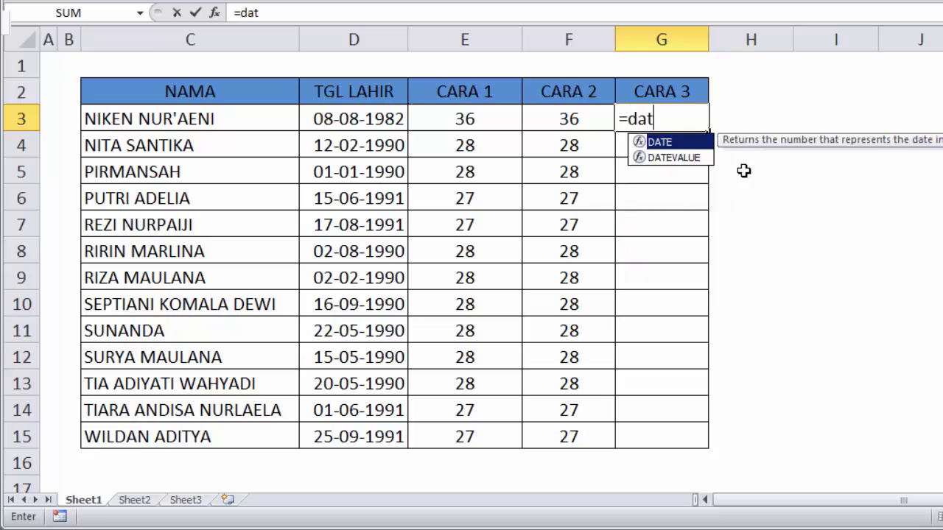
{"action": "key", "text": "BackSpace"}
{"action": "key", "text": "BackSpace"}
{"action": "key", "text": "BackSpace"}
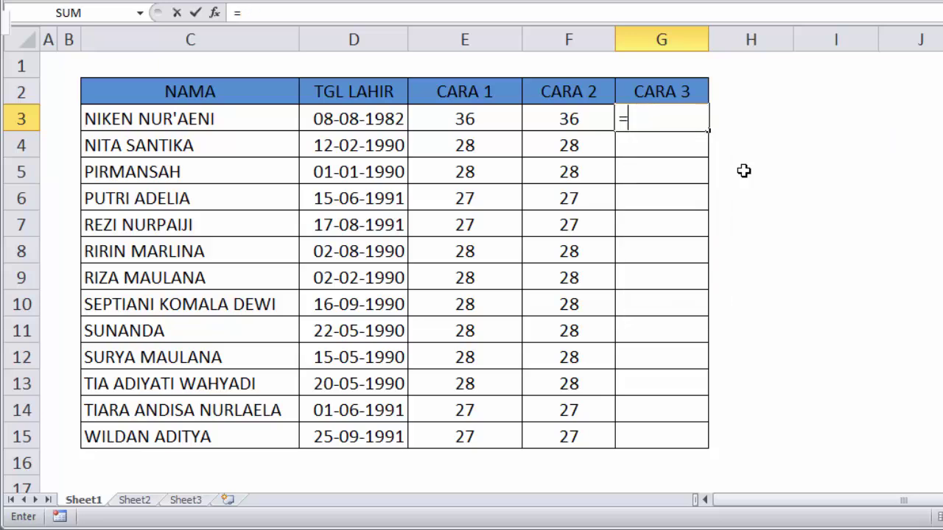
{"action": "type", "text": "DATEDIF"}
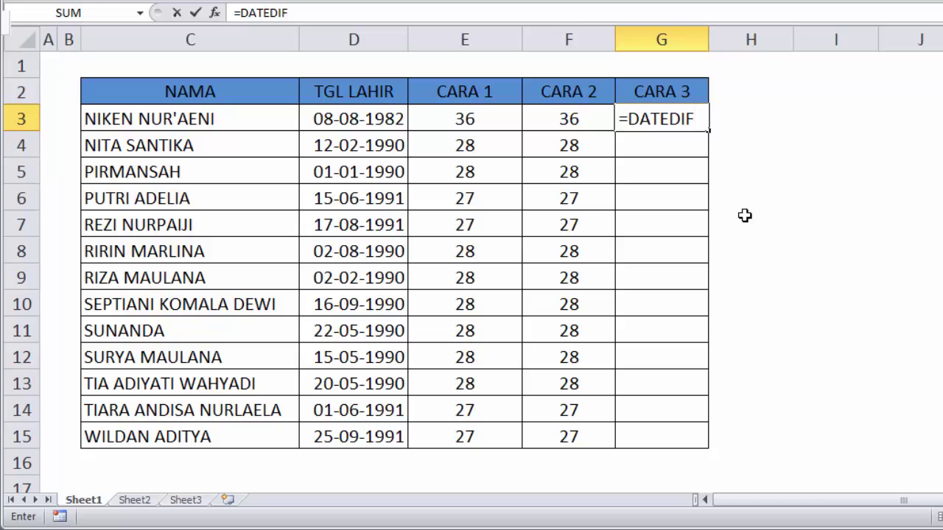
{"action": "type", "text": "("}
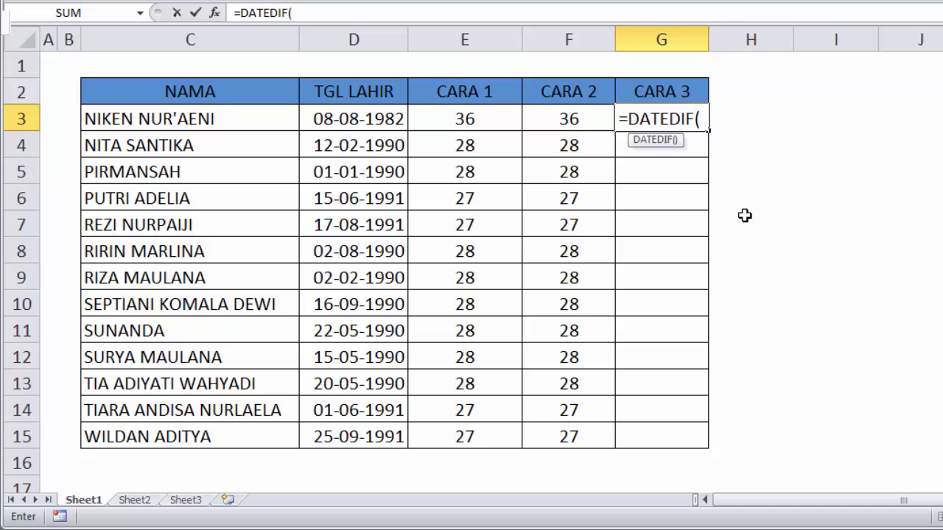
Complete G3 as =DATEDIF(D3;NOW();1), which returns #NUM!
{"action": "left_click", "coordinate": [366, 122]}
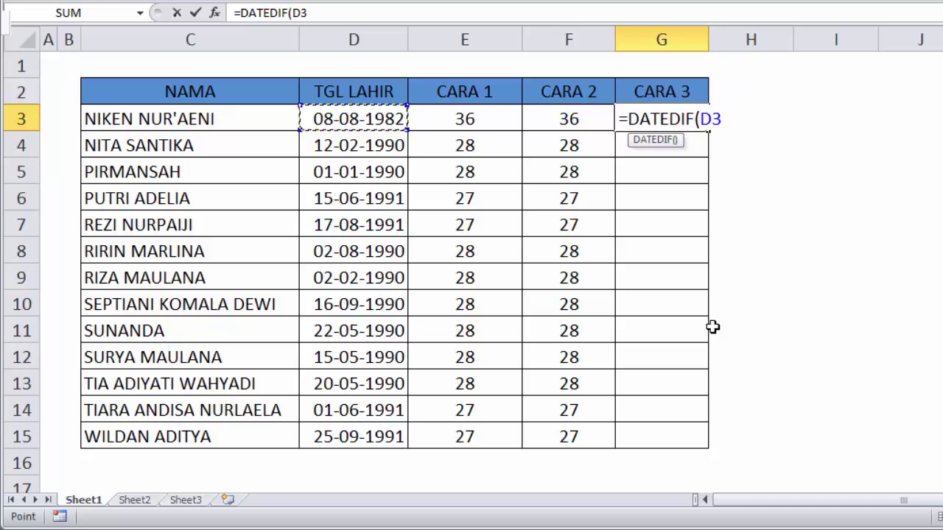
{"action": "type", "text": ";no"}
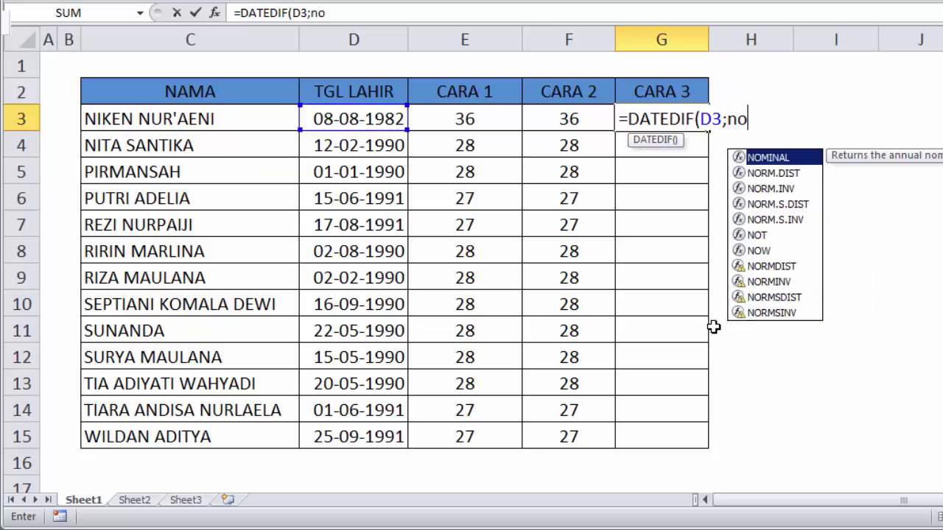
{"action": "key", "text": "Down"}
{"action": "key", "text": "Down"}
{"action": "key", "text": "Down"}
{"action": "key", "text": "Down"}
{"action": "key", "text": "Down"}
{"action": "key", "text": "Down"}
{"action": "key", "text": "Tab"}
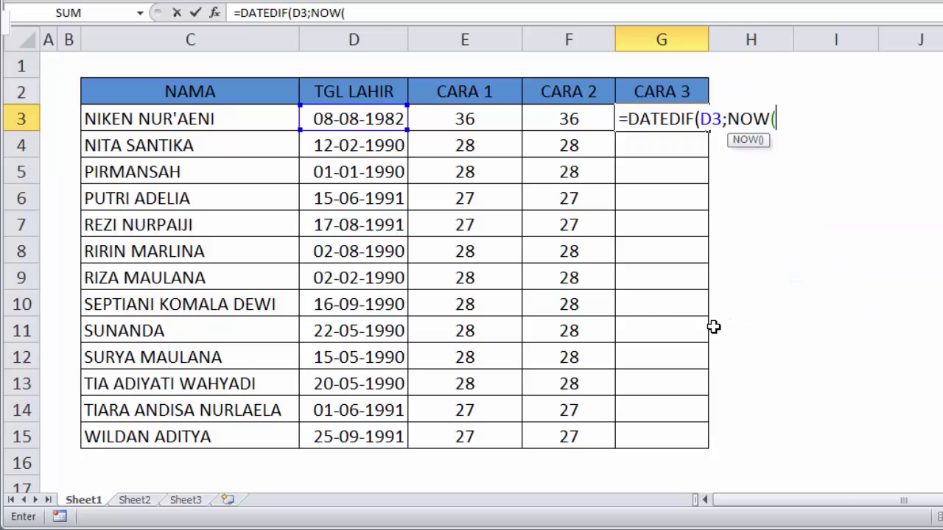
{"action": "type", "text": ")"}
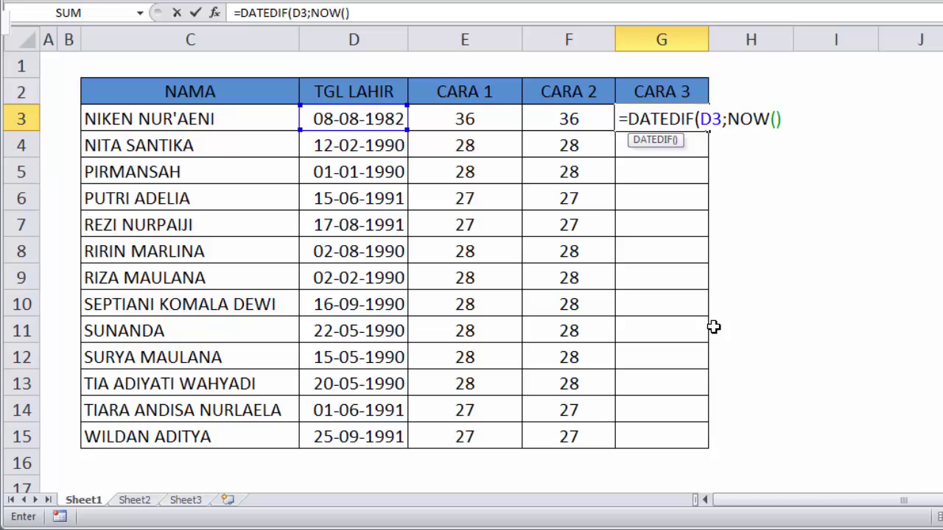
{"action": "type", "text": ";1"}
{"action": "key", "text": "Return"}
{"action": "key", "text": "Return"}
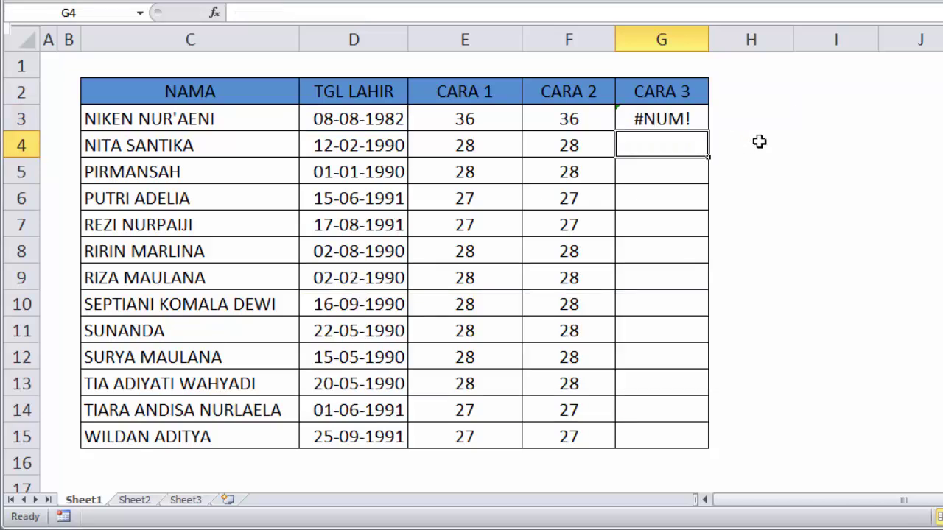
Replace the unit 1 with "Y" so G3 reads =DATEDIF(D3;NOW();"Y").
{"action": "left_click", "coordinate": [668, 119]}
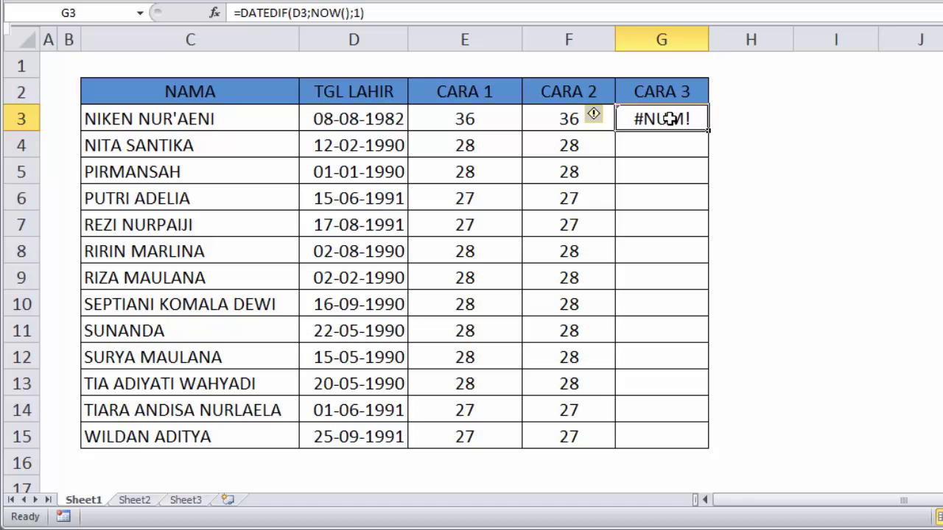
{"action": "double_click", "coordinate": [668, 119]}
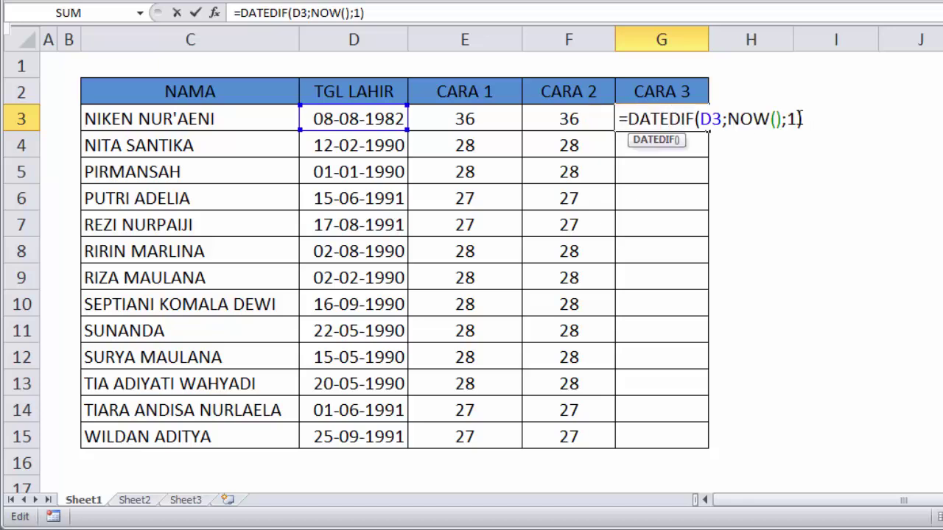
{"action": "key", "text": "Left"}
{"action": "key", "text": "BackSpace"}
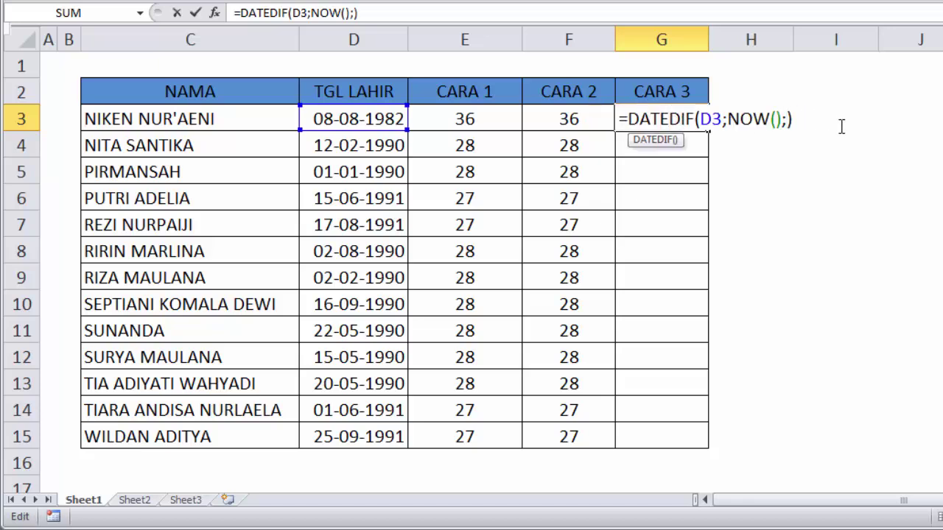
{"action": "type", "text": "\""}
{"action": "type", "text": "y"}
{"action": "key", "text": "BackSpace"}
{"action": "type", "text": "Y\""}
{"action": "key", "text": "Return"}
Compare G3's DATEDIF formula with the CARA 1 and CARA 2 formulas.
{"action": "key", "text": "Up"}
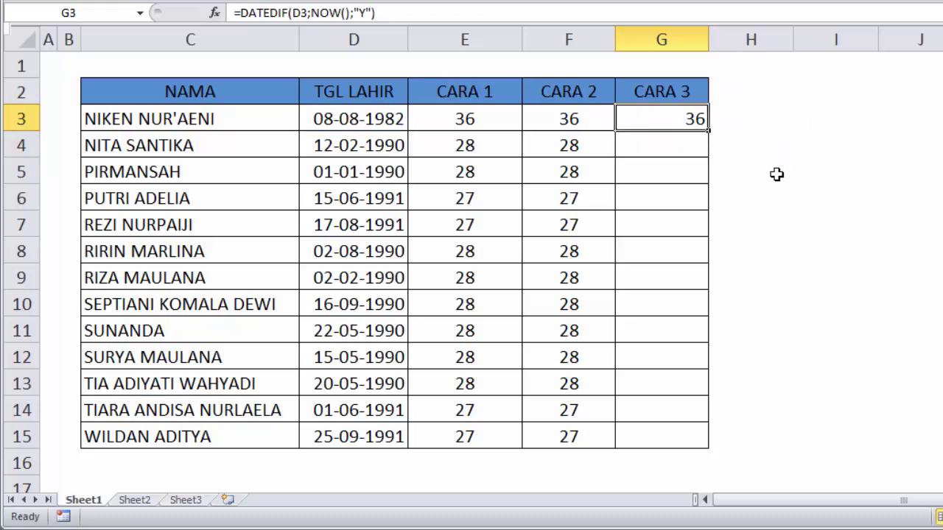
{"action": "left_click", "coordinate": [469, 117]}
{"action": "left_click", "coordinate": [554, 120]}
{"action": "left_click", "coordinate": [679, 128]}
Copy G3's DATEDIF formula down to G15 and compare rows with CARA 2 and D3.
{"action": "mouse_move", "coordinate": [707, 130]}
{"action": "left_mouse_down"}
{"action": "mouse_move", "coordinate": [731, 319]}
{"action": "mouse_move", "coordinate": [730, 449]}
{"action": "left_mouse_up"}
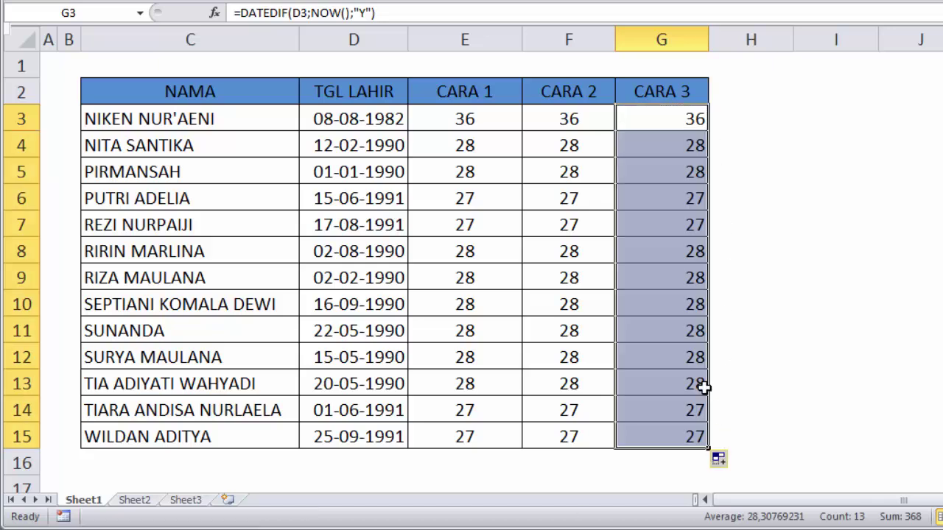
{"action": "left_click", "coordinate": [571, 220]}
{"action": "left_click", "coordinate": [704, 224]}
{"action": "left_click", "coordinate": [579, 173]}
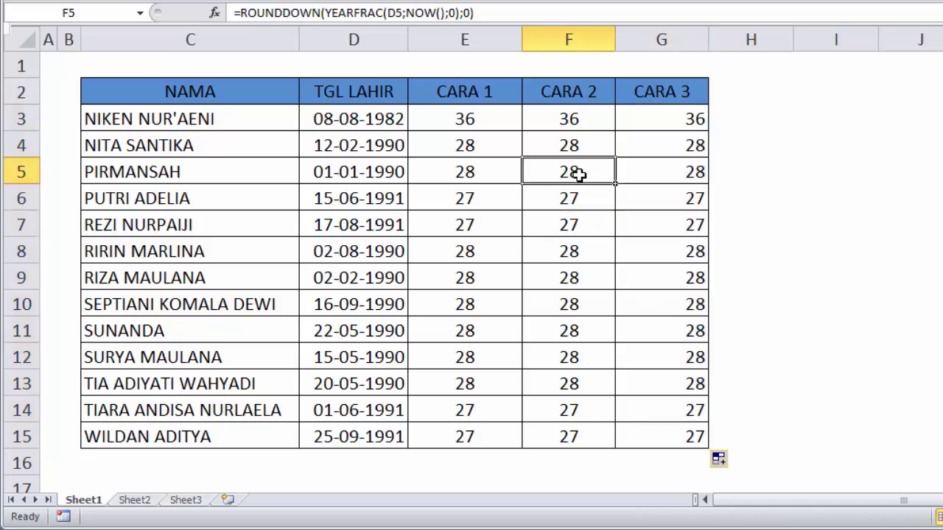
{"action": "left_click", "coordinate": [699, 123]}
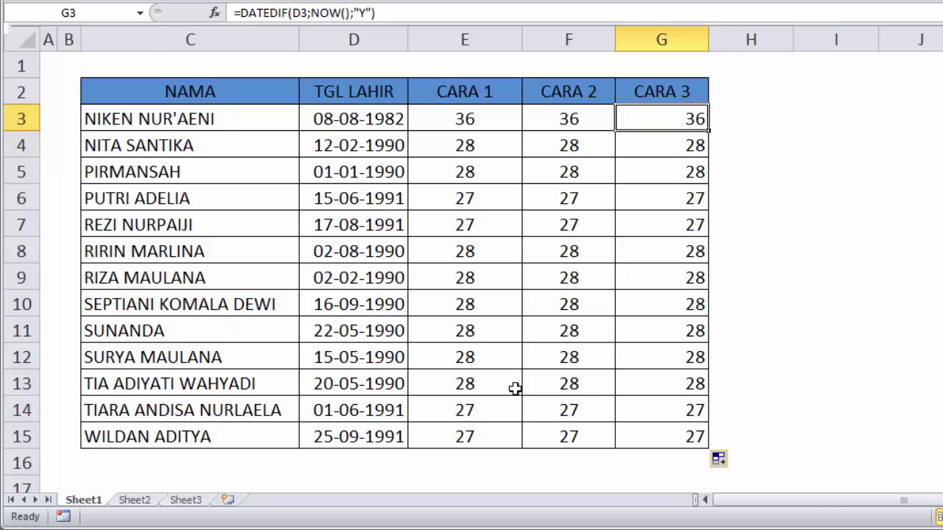
{"action": "left_click", "coordinate": [378, 120]}
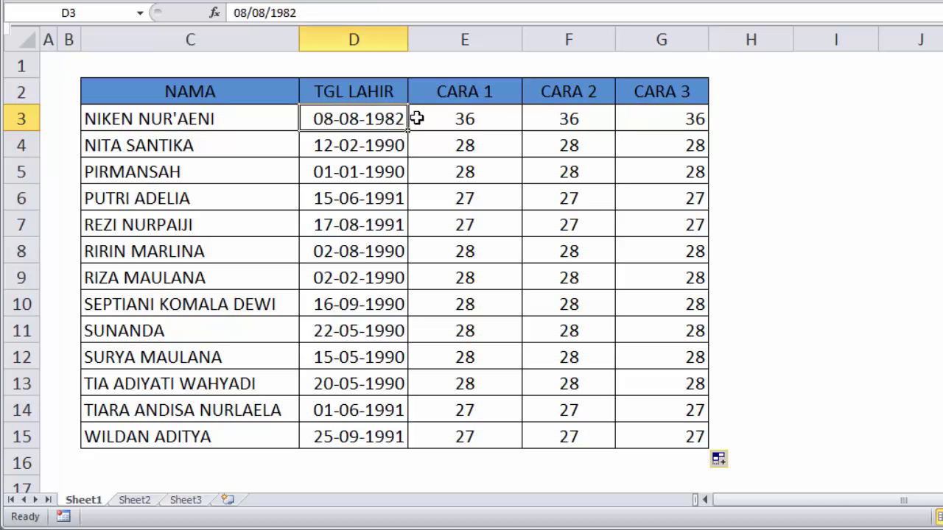
{"action": "left_click", "coordinate": [663, 116]}
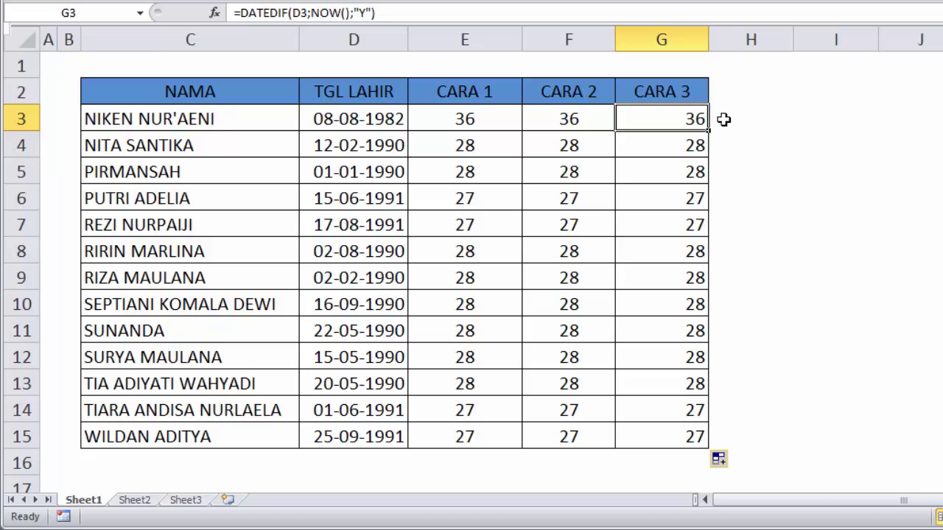
{"action": "left_click", "coordinate": [723, 119]}
Copy the CARA 3 header cell and paste it over H2:H15, then undo that paste.
{"action": "left_click", "coordinate": [756, 95]}
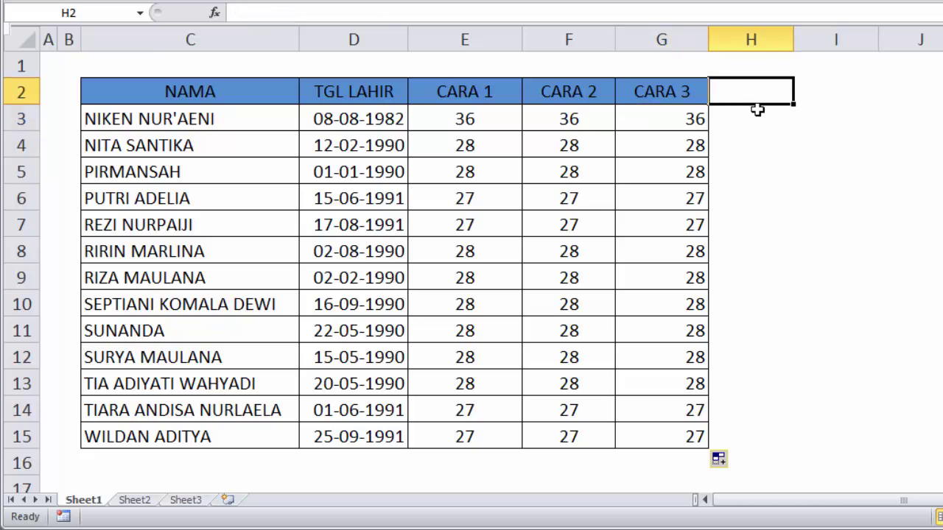
{"action": "left_click", "coordinate": [759, 116]}
{"action": "left_click", "coordinate": [771, 92]}
{"action": "left_click", "coordinate": [682, 91]}
{"action": "key", "text": "ctrl+c"}
{"action": "left_click_drag", "start_coordinate": [751, 93], "coordinate": [750, 439]}
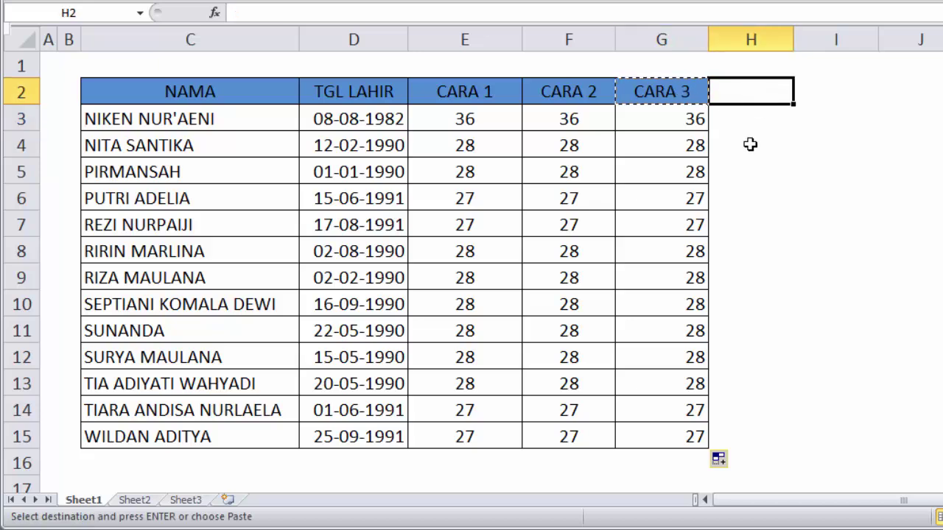
{"action": "key", "text": "ctrl+v"}
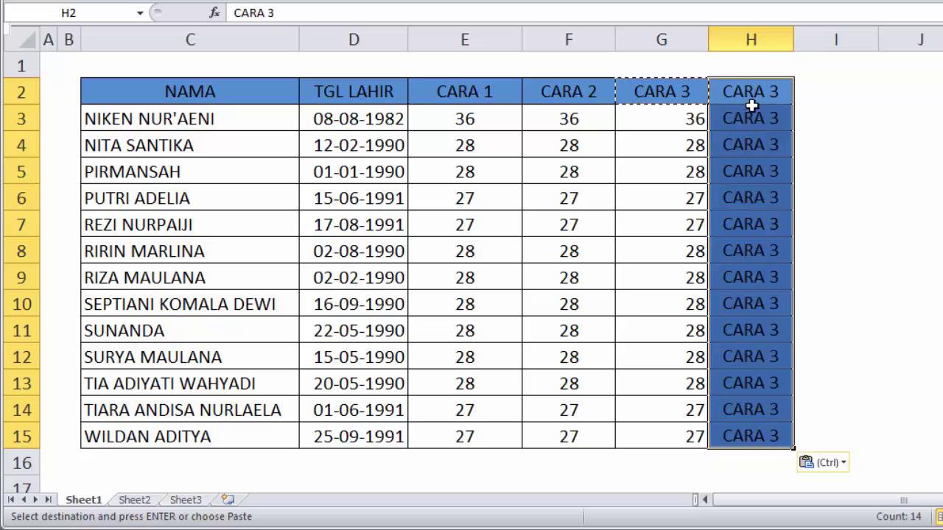
{"action": "key", "text": "ctrl+z"}
Paste the CARA 3 header into H2 and border H2:H15, ending copy mode.
{"action": "left_click", "coordinate": [670, 93]}
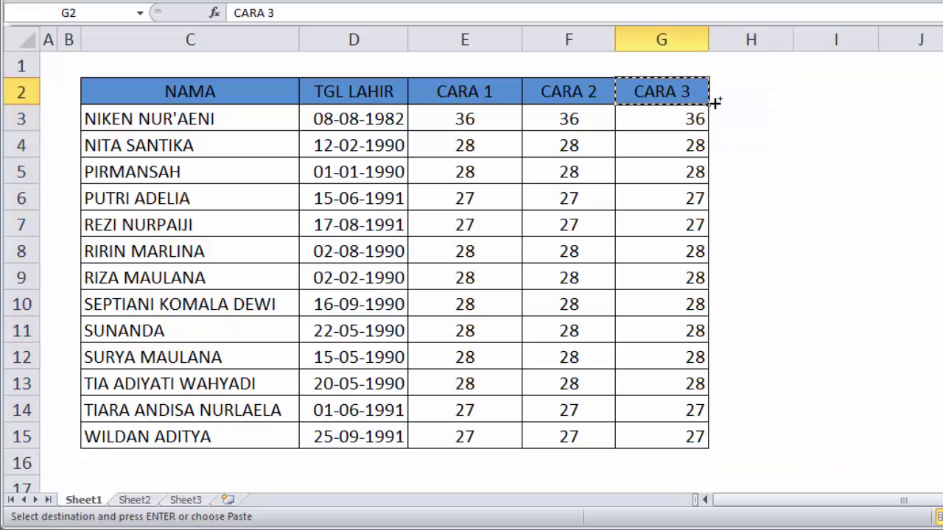
{"action": "left_click", "coordinate": [740, 101]}
{"action": "key", "text": "ctrl+v"}
{"action": "left_click_drag", "start_coordinate": [741, 112], "coordinate": [774, 411]}
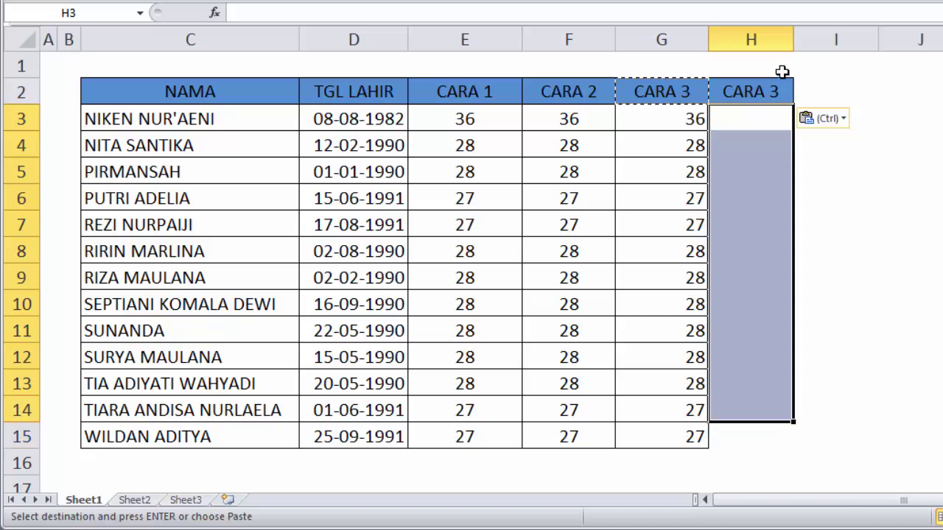
{"action": "left_click", "coordinate": [770, 92]}
{"action": "left_click_drag", "start_coordinate": [762, 93], "coordinate": [761, 438]}
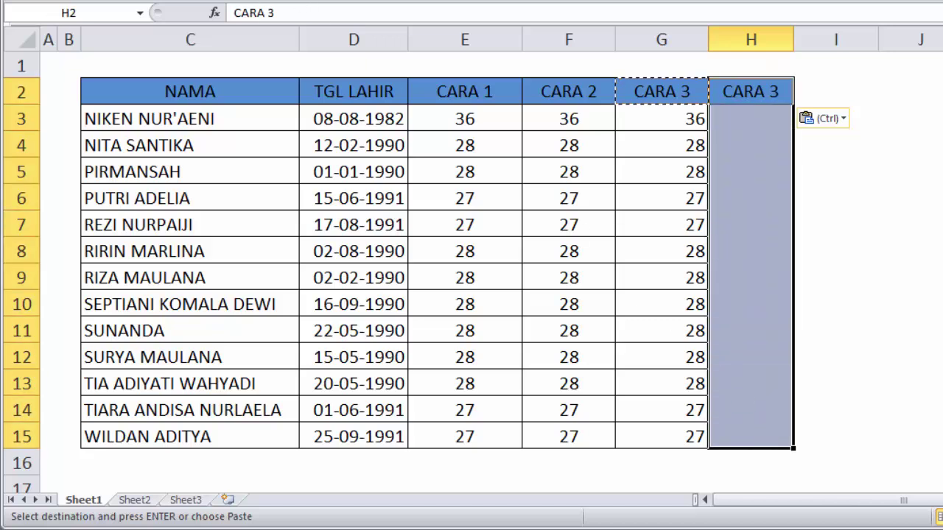
{"action": "key", "text": "Escape"}
{"action": "left_click", "coordinate": [751, 114]}
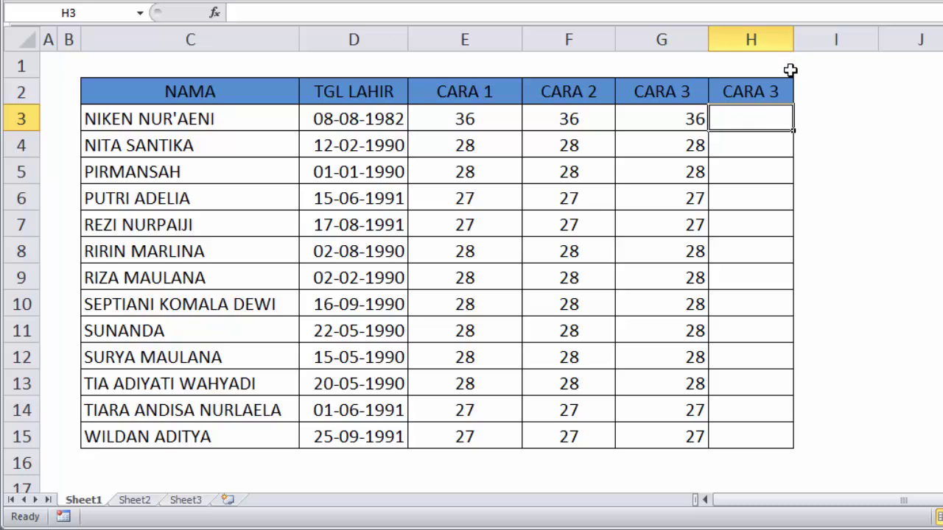
Enter =DATEDIF(D3;NOW();"YM") in H3, accepting Excel's correction, so it shows 1 month.
{"action": "type", "text": "="}
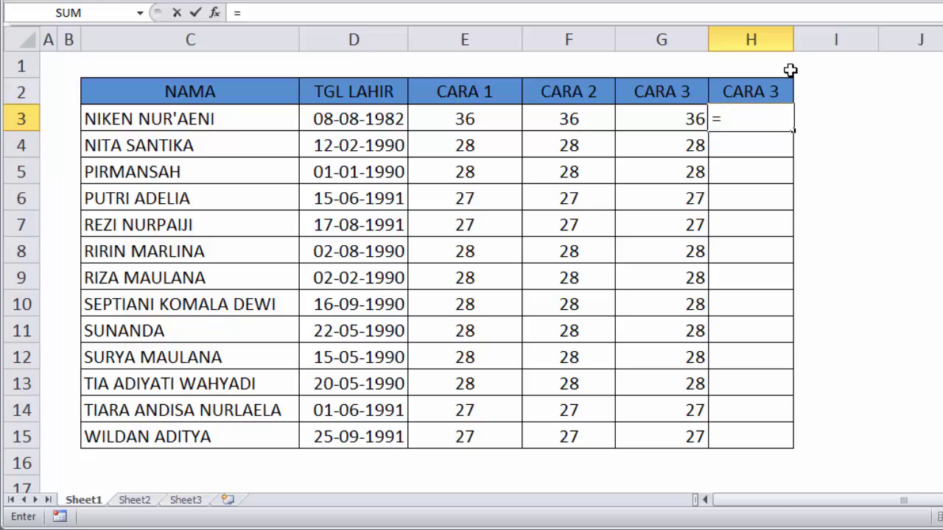
{"action": "type", "text": "DATE"}
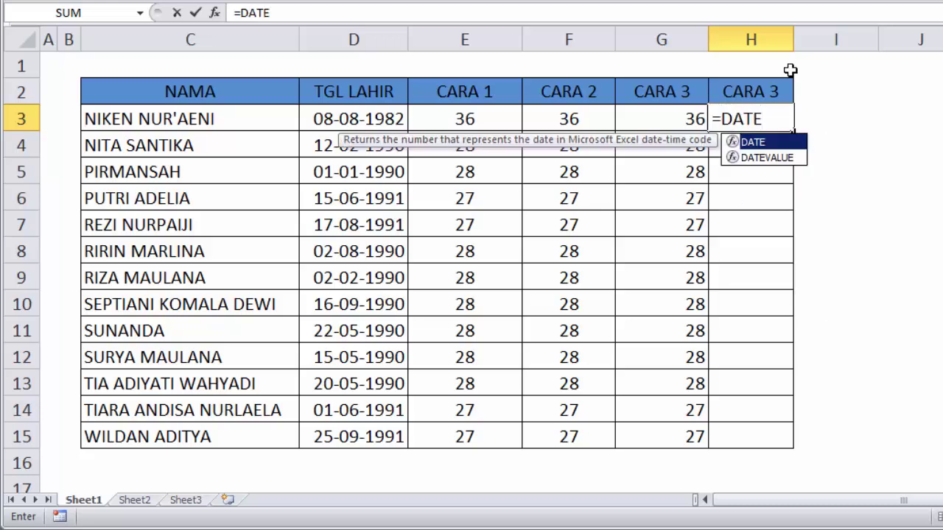
{"action": "type", "text": "DIF"}
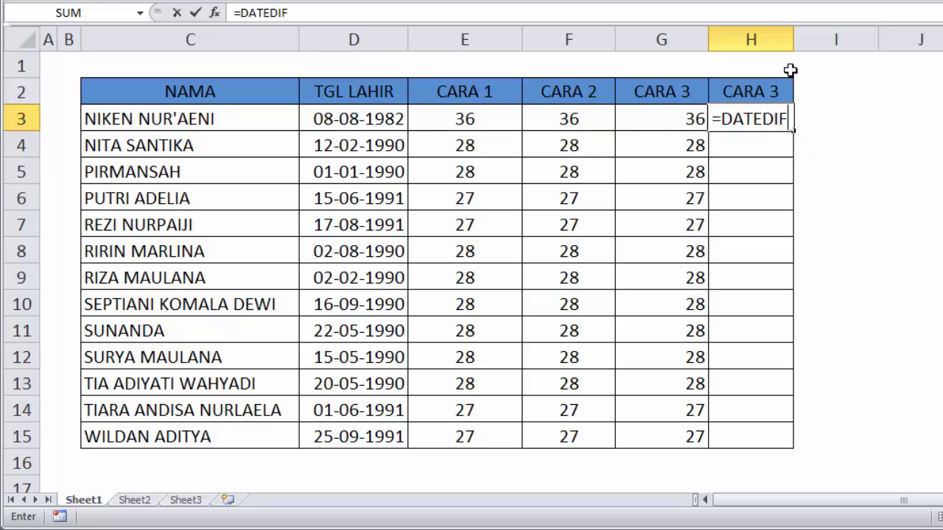
{"action": "type", "text": "("}
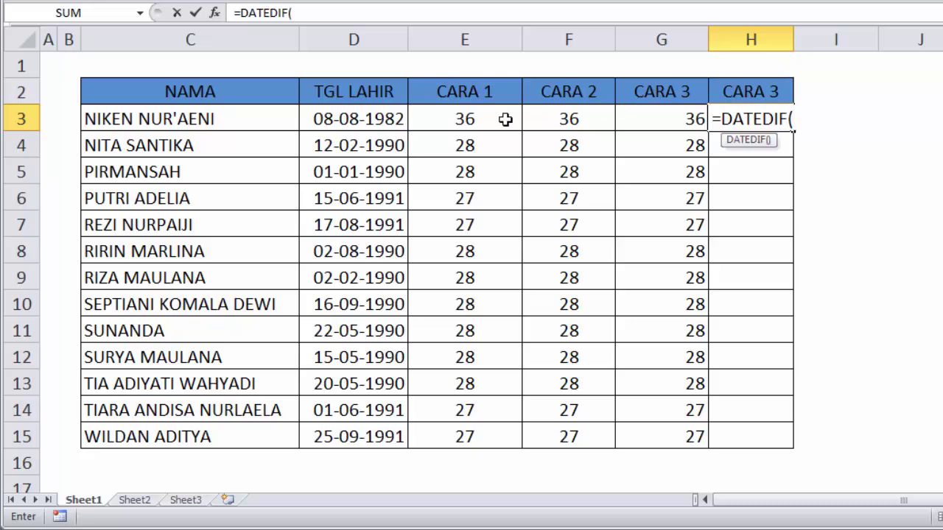
{"action": "left_click", "coordinate": [349, 119]}
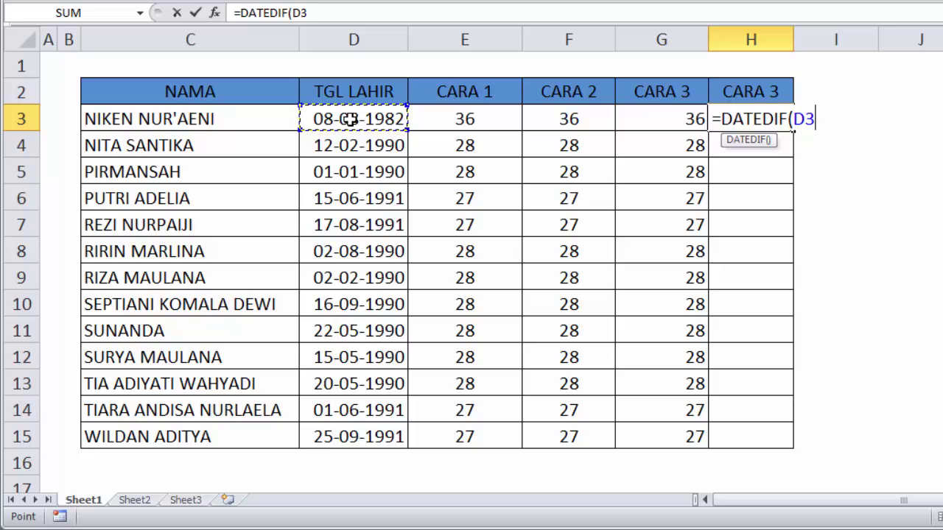
{"action": "type", "text": ";n"}
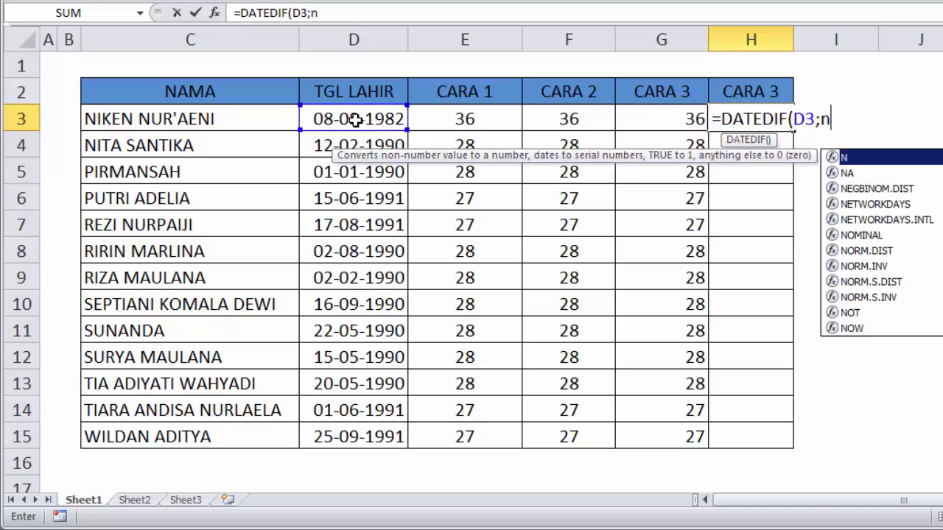
{"action": "type", "text": "o"}
{"action": "key", "text": "Down"}
{"action": "key", "text": "Down"}
{"action": "key", "text": "Down"}
{"action": "key", "text": "Down"}
{"action": "key", "text": "Down"}
{"action": "key", "text": "Down"}
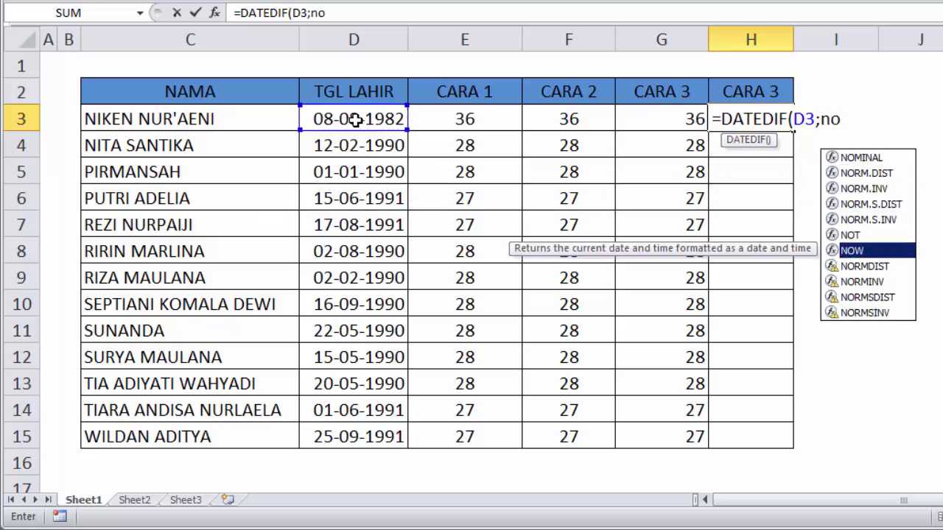
{"action": "key", "text": "Tab"}
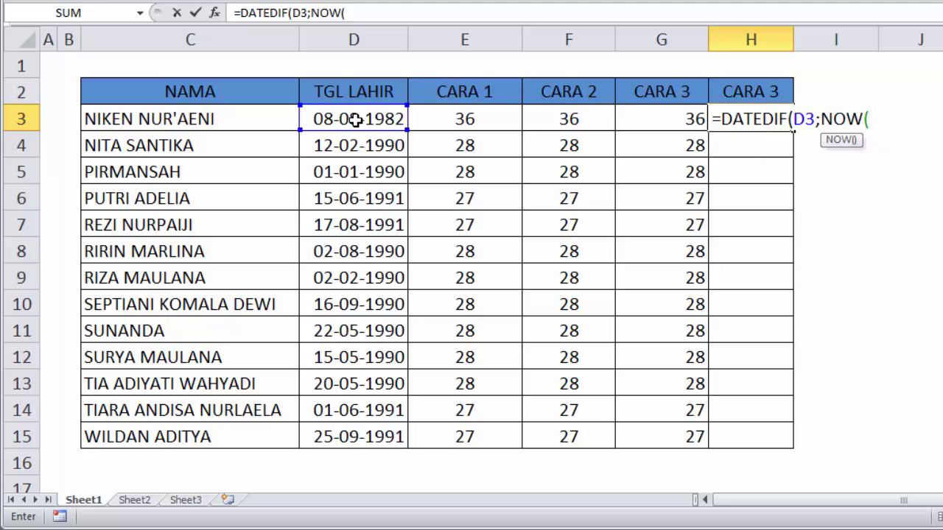
{"action": "type", "text": ")"}
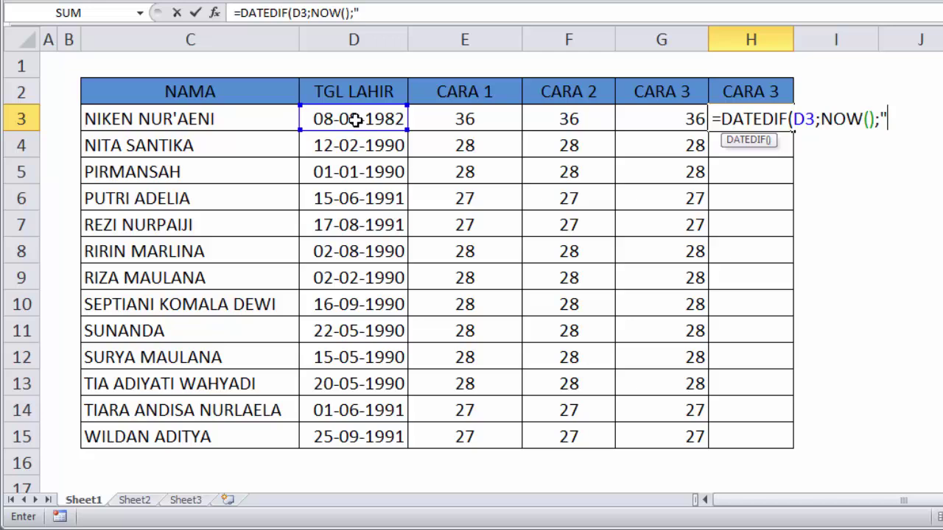
{"action": "type", "text": "YM\""}
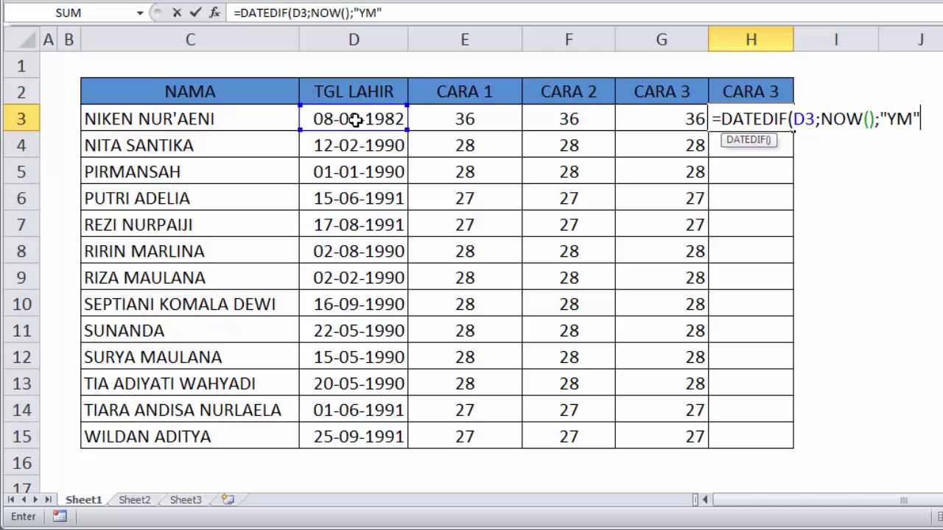
{"action": "key", "text": "Return"}
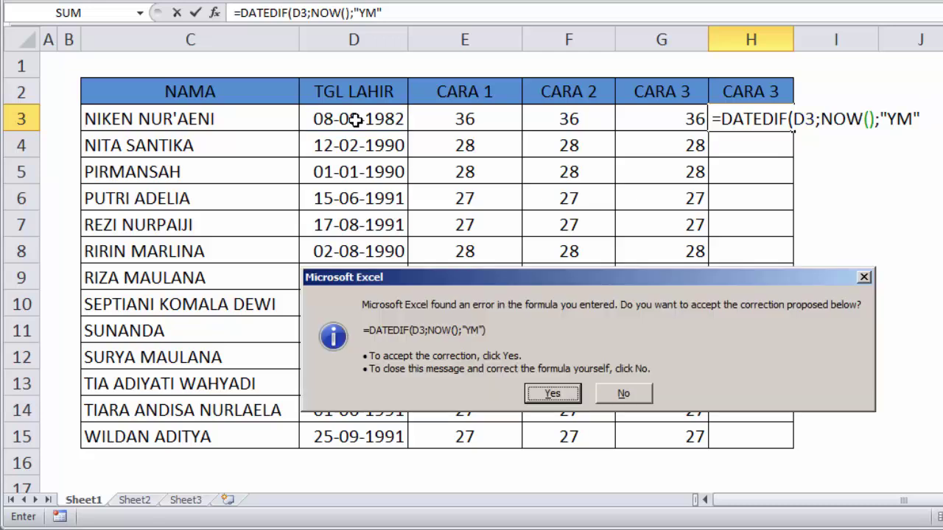
{"action": "key", "text": "Return"}
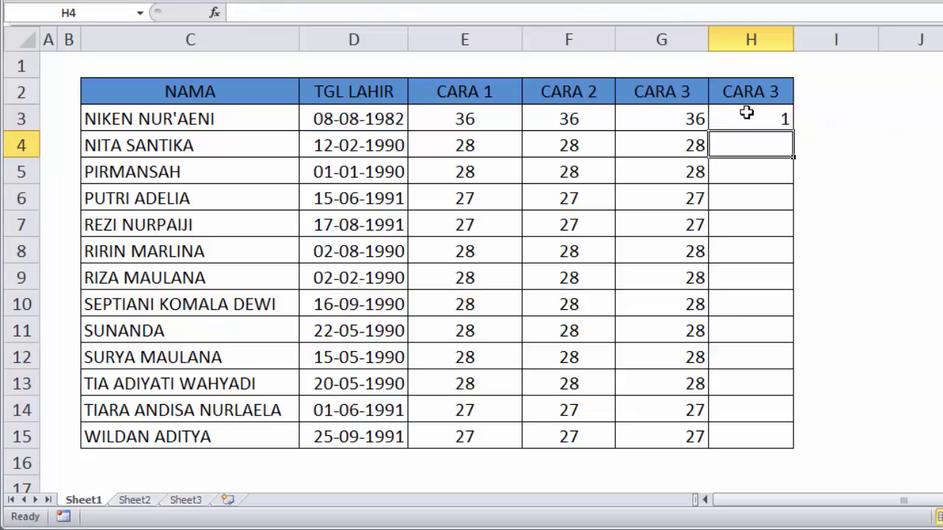
{"action": "left_click", "coordinate": [749, 112]}
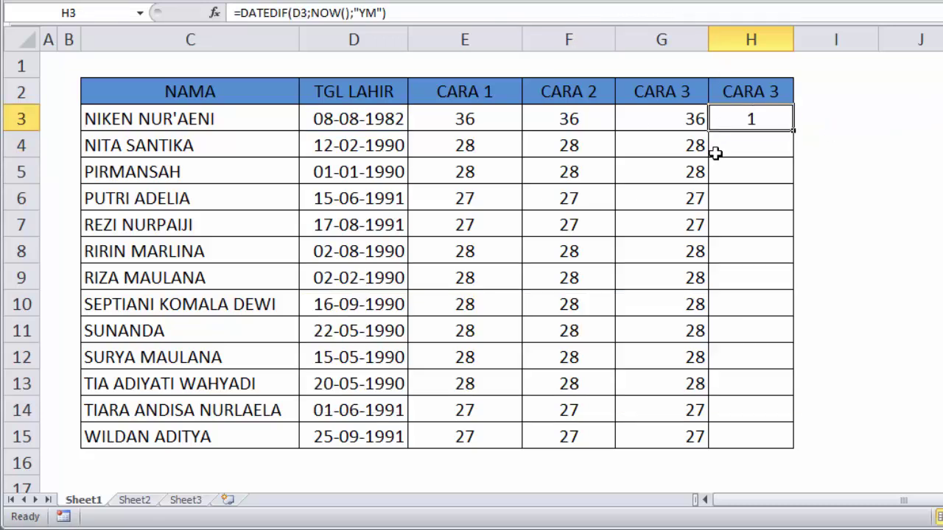
{"action": "left_click", "coordinate": [673, 119]}
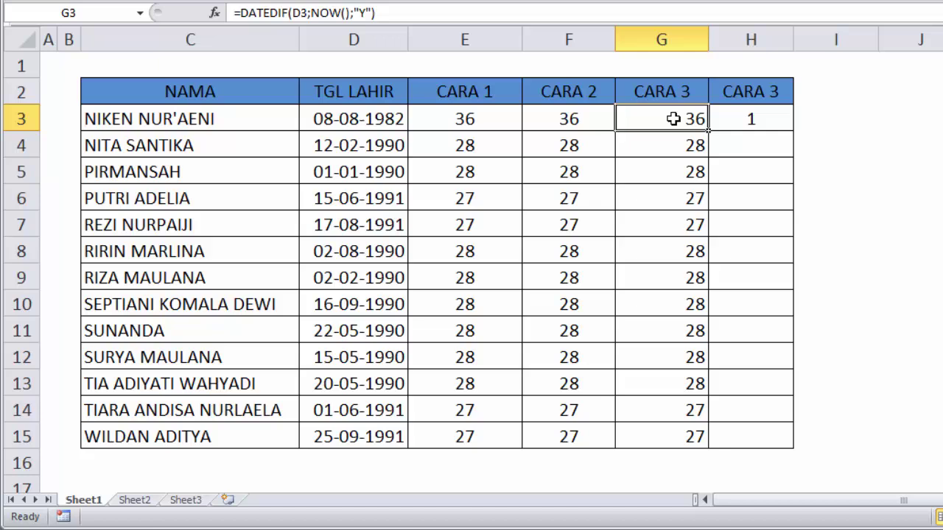
Fill H3's YM formula down to H15 and compare row 4's F, G and H formulas.
{"action": "left_click", "coordinate": [750, 118]}
{"action": "left_click_drag", "start_coordinate": [792, 131], "coordinate": [808, 442]}
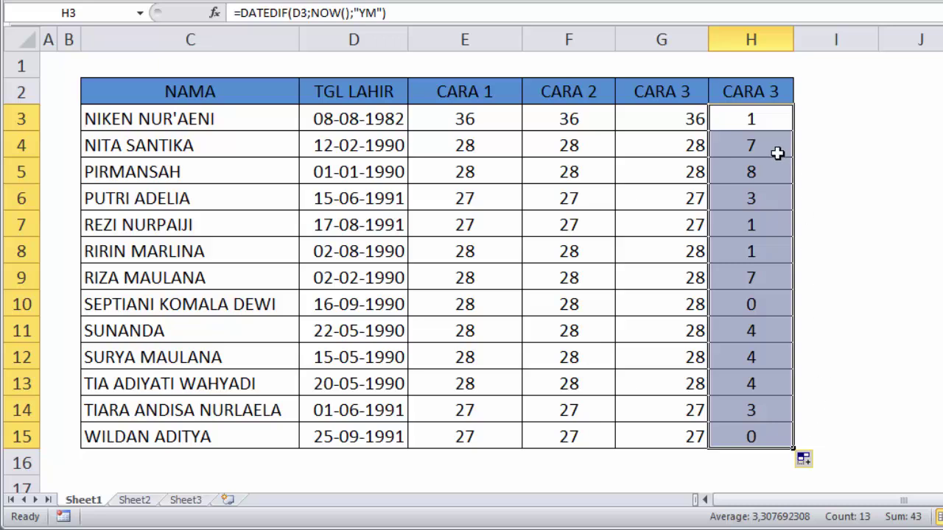
{"action": "left_click", "coordinate": [683, 147]}
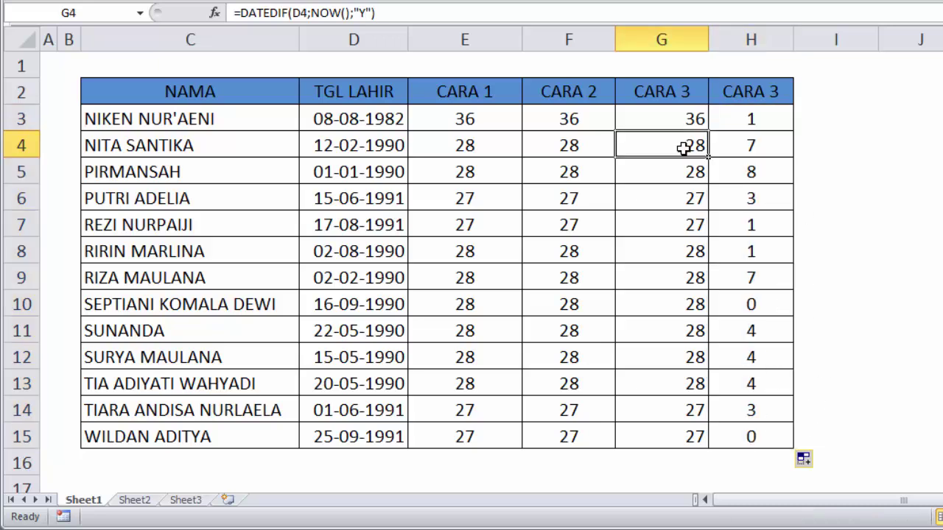
{"action": "left_click", "coordinate": [757, 150]}
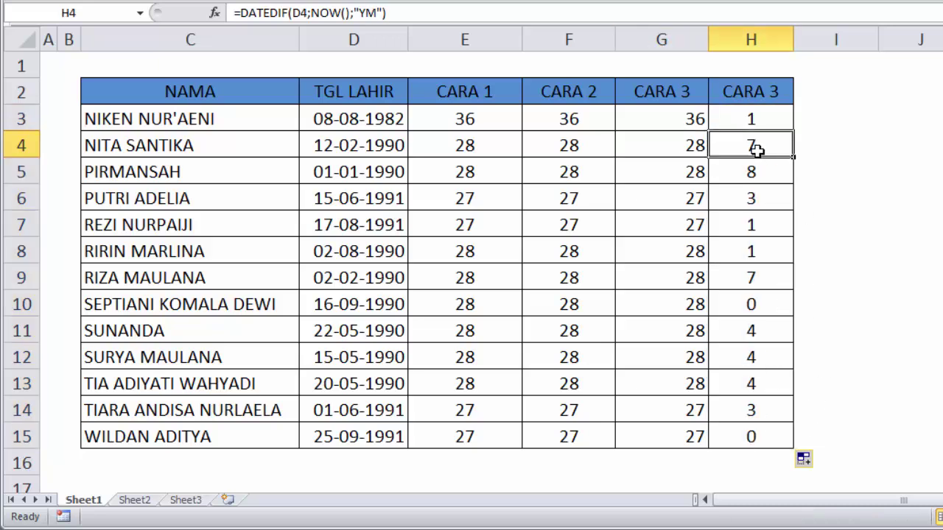
{"action": "left_click", "coordinate": [589, 146]}
{"action": "left_click", "coordinate": [736, 153]}
Check the years and months results in rows 14–15 against D15's birth date.
{"action": "left_click_drag", "start_coordinate": [694, 120], "coordinate": [694, 437]}
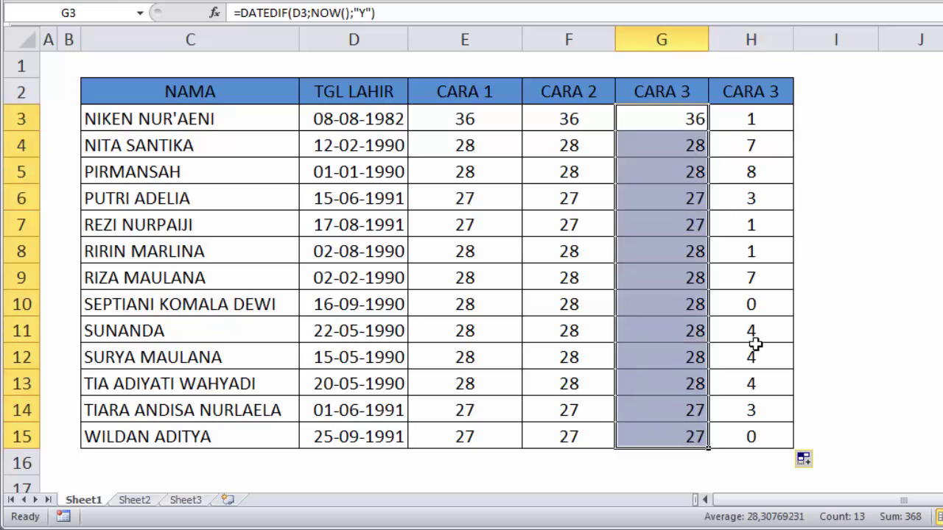
{"action": "left_click", "coordinate": [768, 413]}
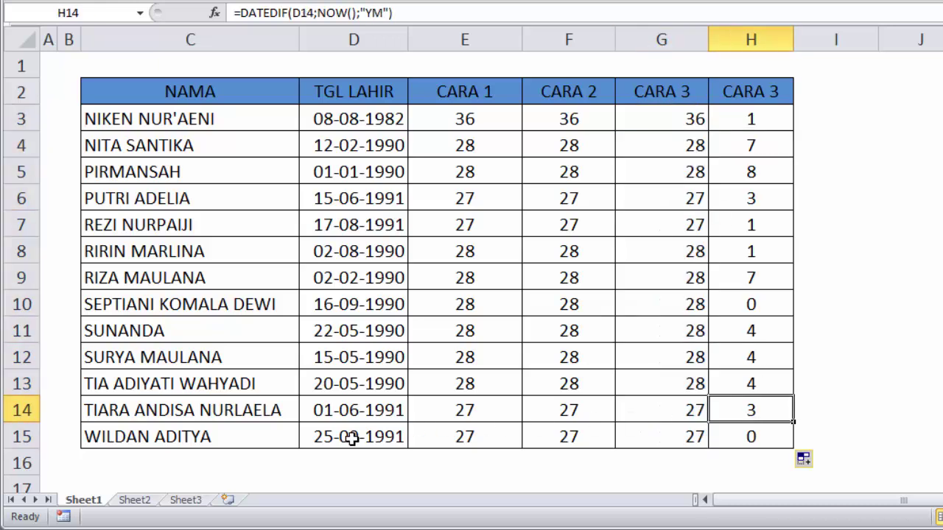
{"action": "left_click", "coordinate": [670, 437]}
{"action": "left_click", "coordinate": [348, 441]}
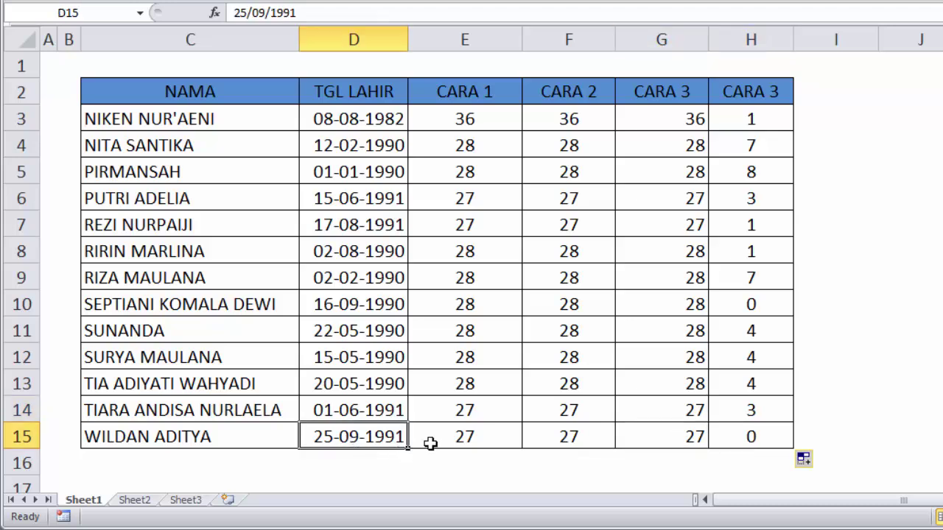
{"action": "left_click", "coordinate": [656, 437]}
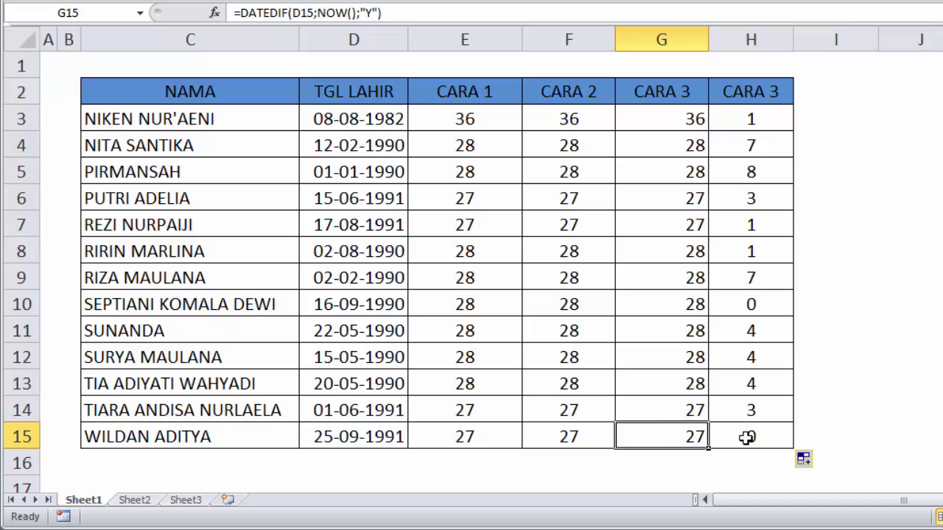
{"action": "left_click", "coordinate": [744, 438]}
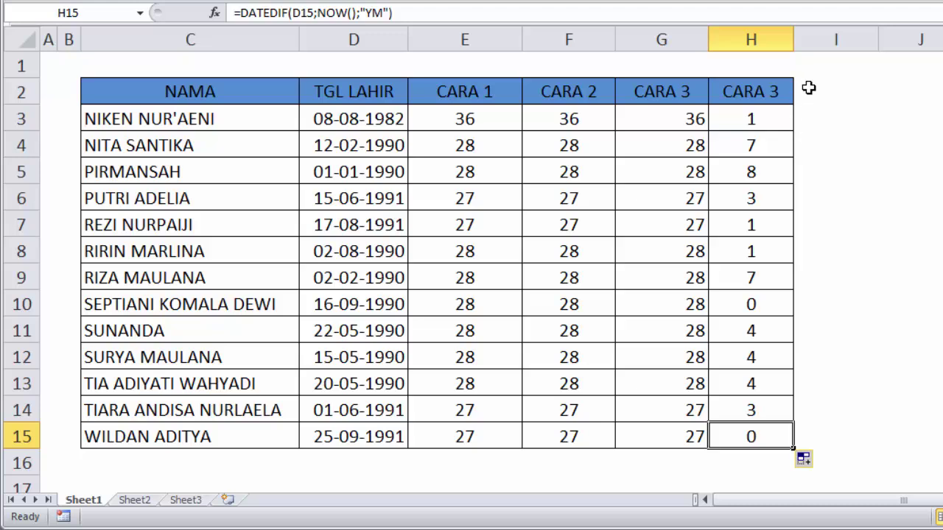
{"action": "left_click", "coordinate": [820, 113]}
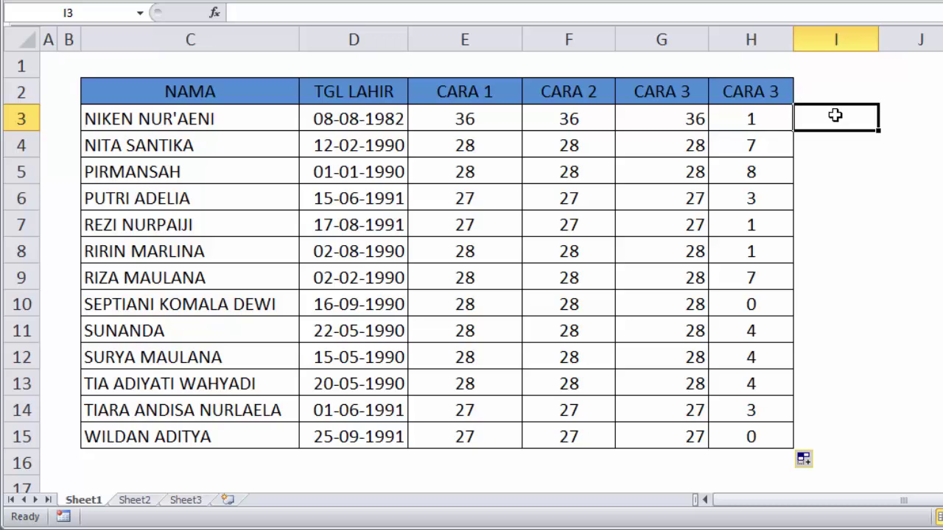
Enter =DATEDIF(D3;NOW();"MD") in I3, accepting the correction, so it shows 17 days.
{"action": "type", "text": "="}
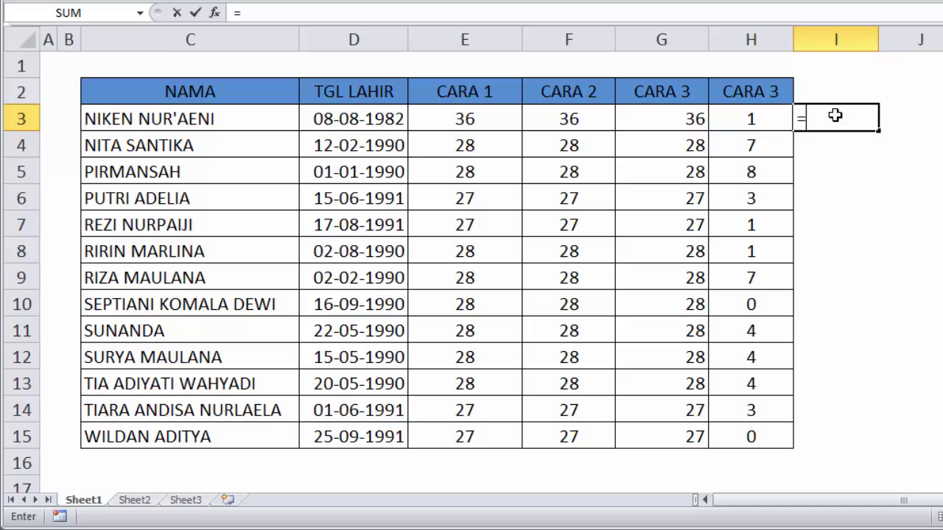
{"action": "type", "text": "DATEDI"}
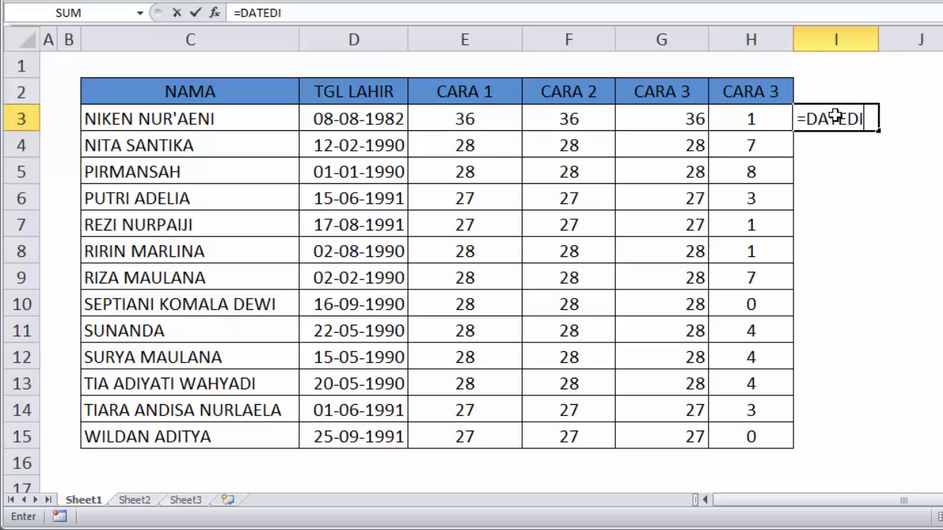
{"action": "type", "text": "F("}
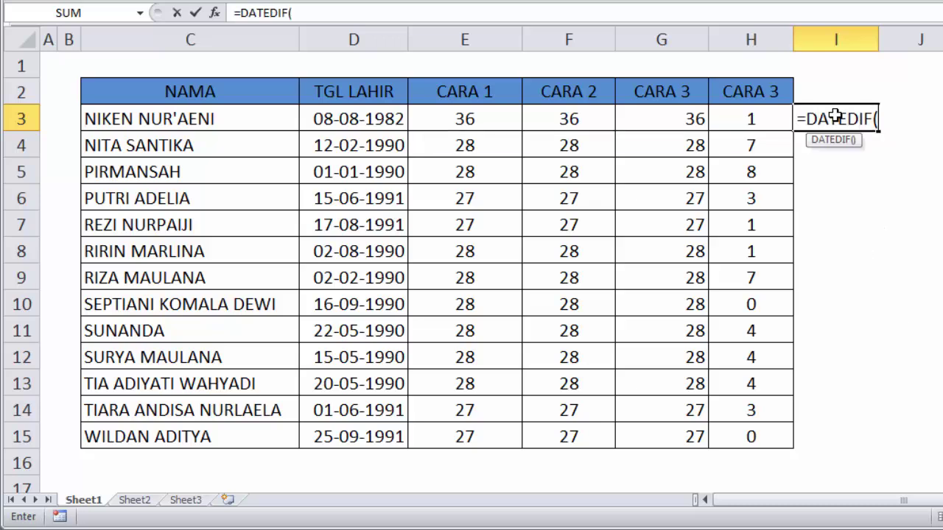
{"action": "left_click", "coordinate": [383, 121]}
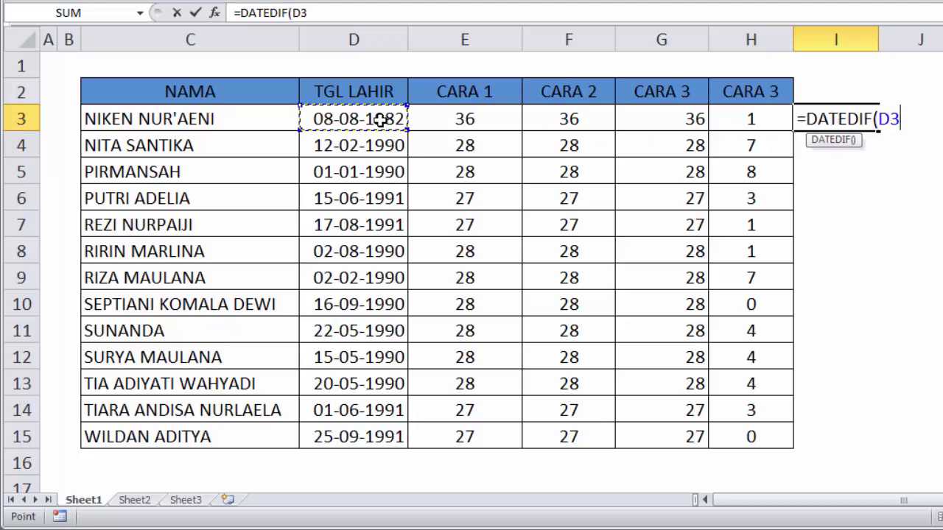
{"action": "type", "text": ";"}
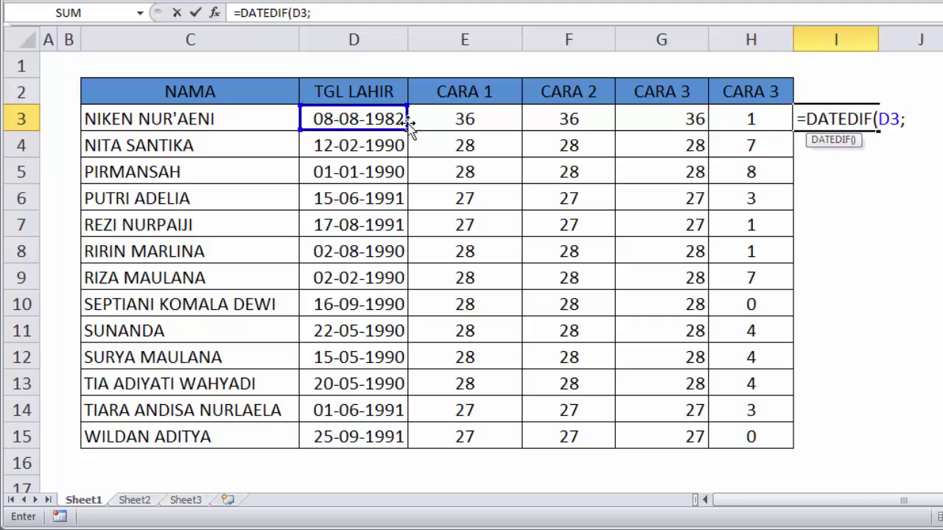
{"action": "type", "text": "no"}
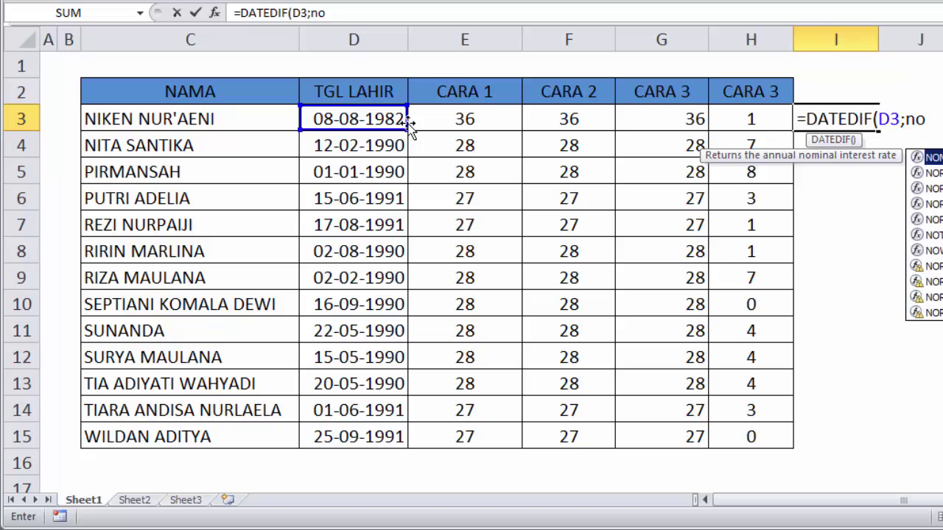
{"action": "key", "text": "Down"}
{"action": "key", "text": "Down"}
{"action": "key", "text": "Down"}
{"action": "key", "text": "Down"}
{"action": "key", "text": "Down"}
{"action": "key", "text": "Down"}
{"action": "key", "text": "Tab"}
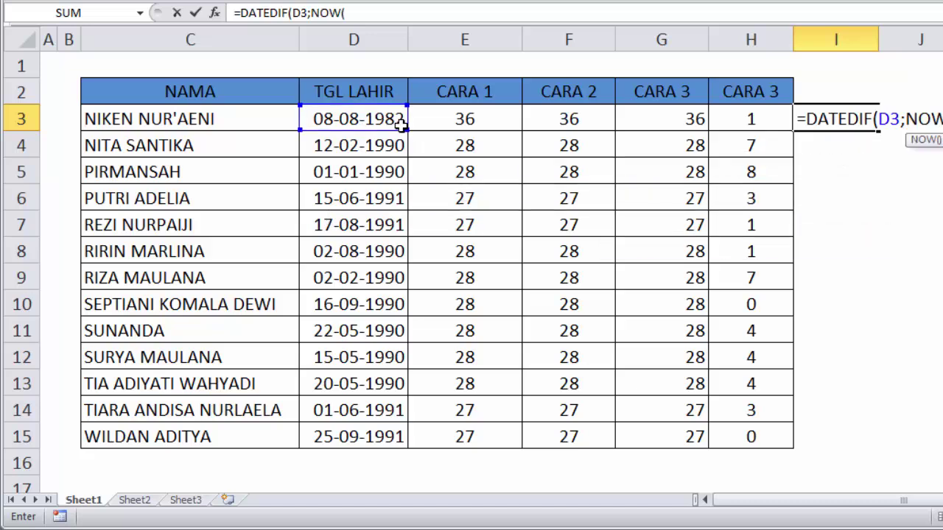
{"action": "type", "text": ";\"MD"}
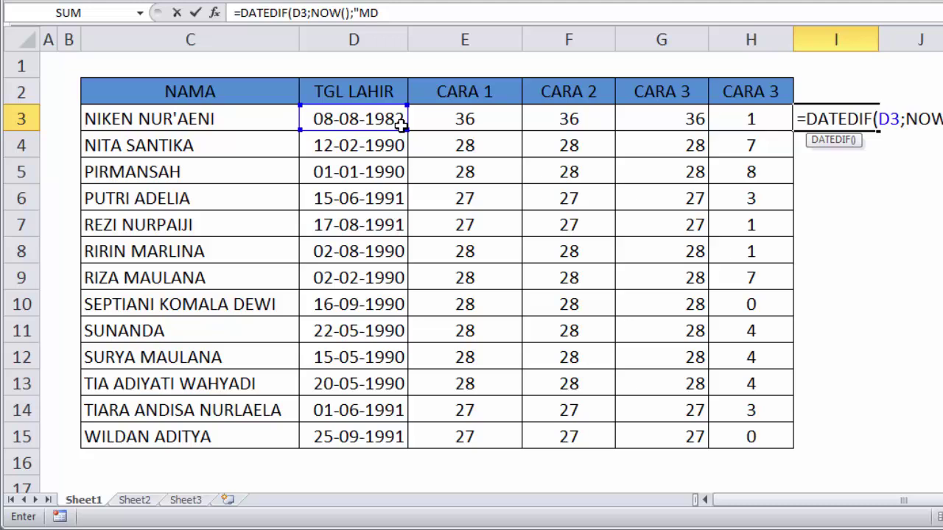
{"action": "key", "text": "Return"}
{"action": "key", "text": "Return"}
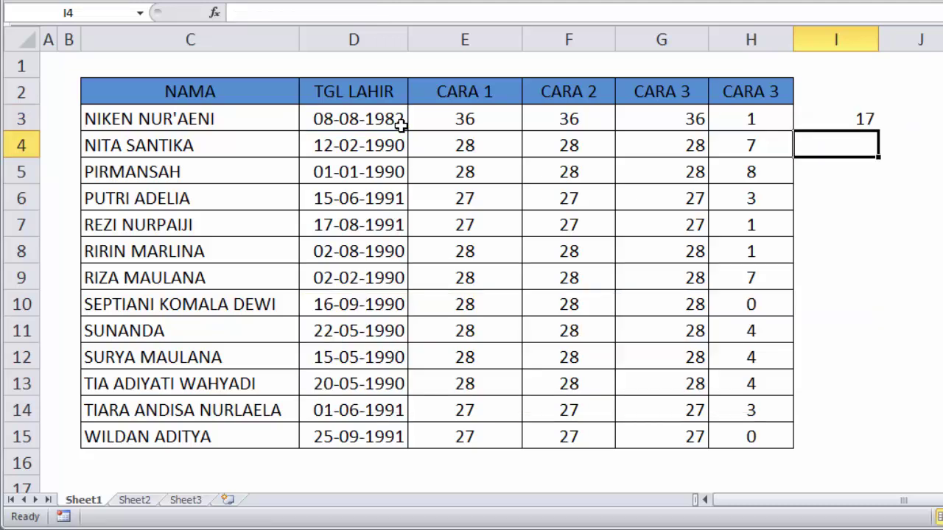
{"action": "key", "text": "Up"}
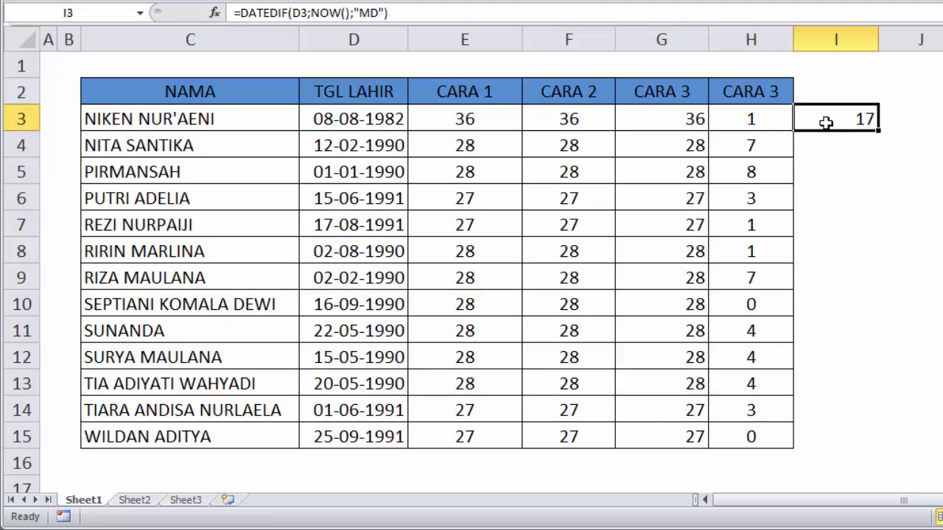
Fill I3's MD days formula down to I15 and check row 15's birth date and G–I results.
{"action": "left_click", "coordinate": [879, 133]}
{"action": "left_click", "coordinate": [871, 126]}
{"action": "left_click_drag", "start_coordinate": [877, 132], "coordinate": [878, 447]}
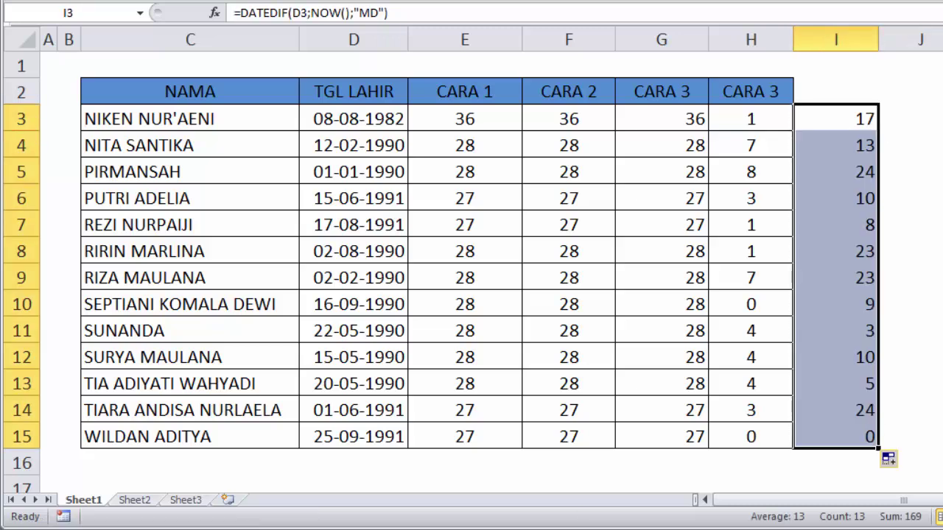
{"action": "left_click", "coordinate": [742, 439]}
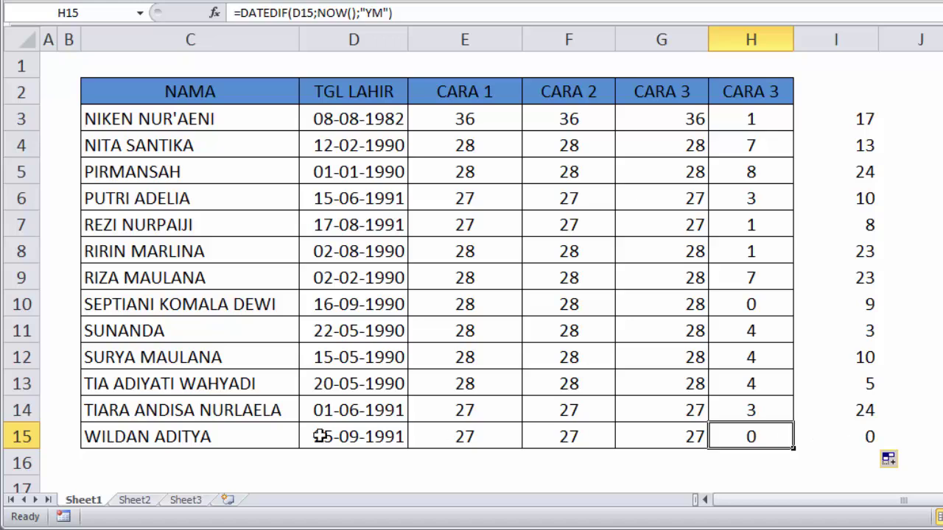
{"action": "left_click", "coordinate": [166, 435]}
{"action": "left_click", "coordinate": [331, 446]}
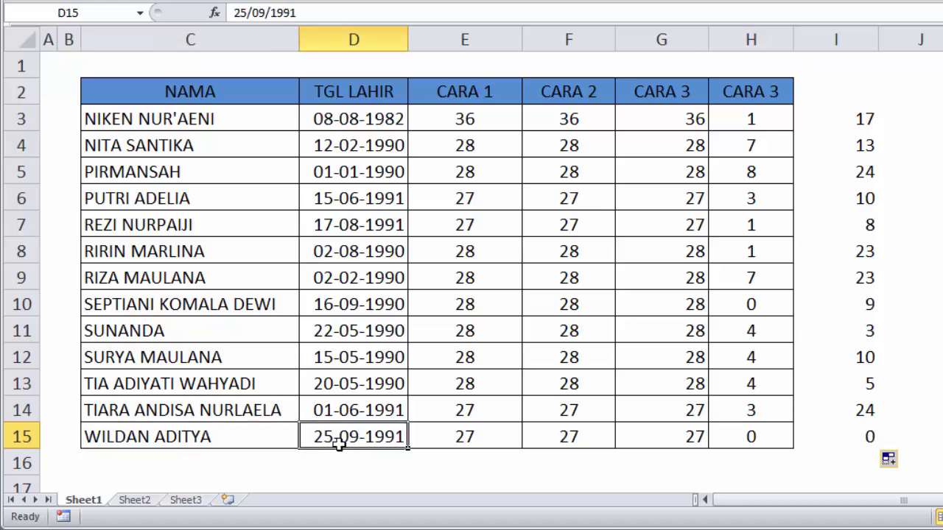
{"action": "left_click", "coordinate": [742, 438]}
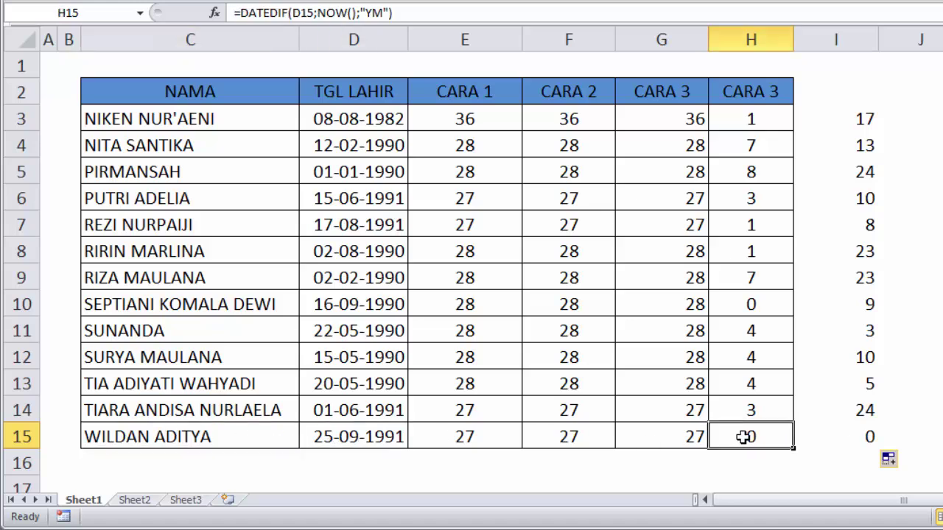
{"action": "left_click", "coordinate": [855, 437]}
{"action": "left_click", "coordinate": [692, 436]}
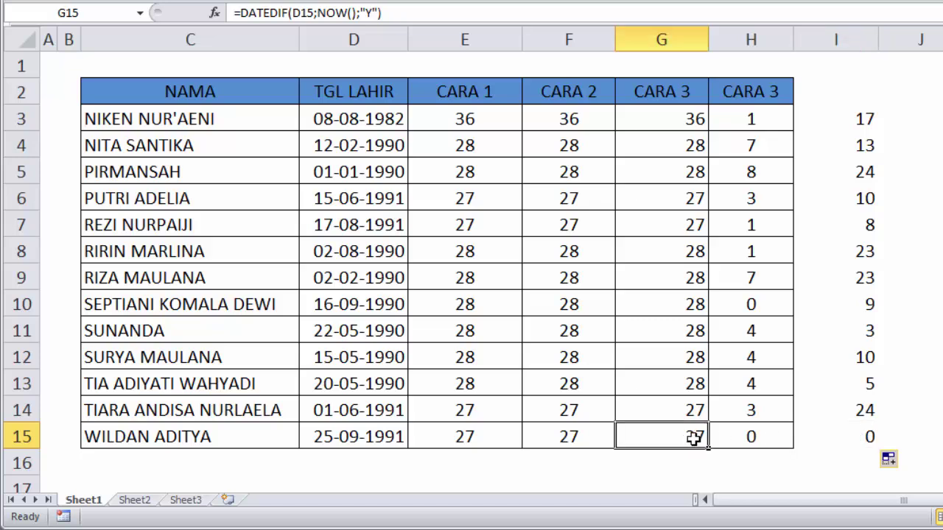
{"action": "left_click", "coordinate": [756, 440]}
{"action": "left_click", "coordinate": [847, 445]}
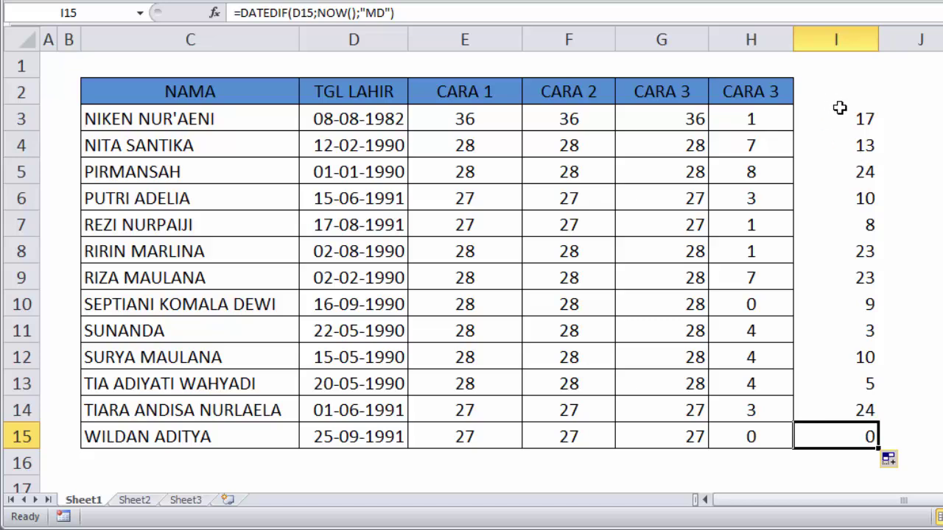
Delete the leftover months and days in H3:I15, after undoing a trial clear of I3:I15.
{"action": "left_click_drag", "start_coordinate": [841, 117], "coordinate": [852, 433]}
{"action": "key", "text": "Delete"}
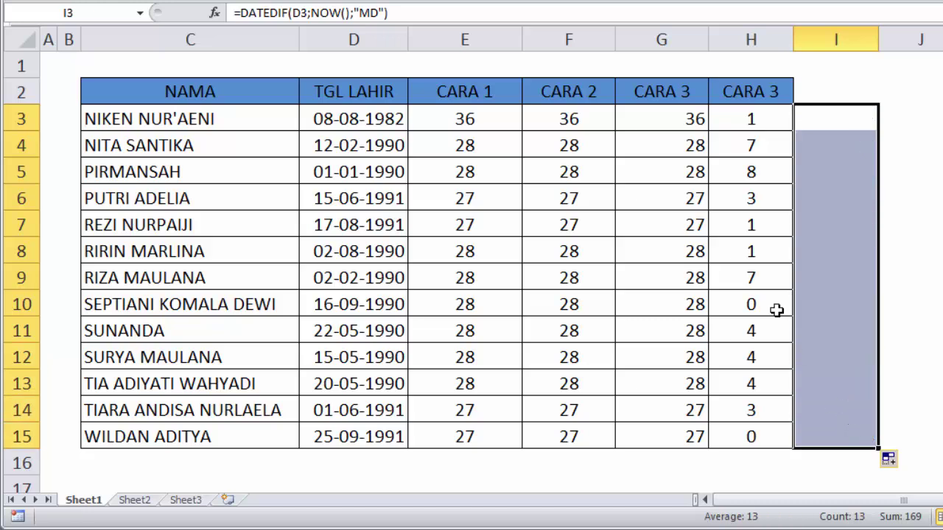
{"action": "left_click", "coordinate": [751, 118]}
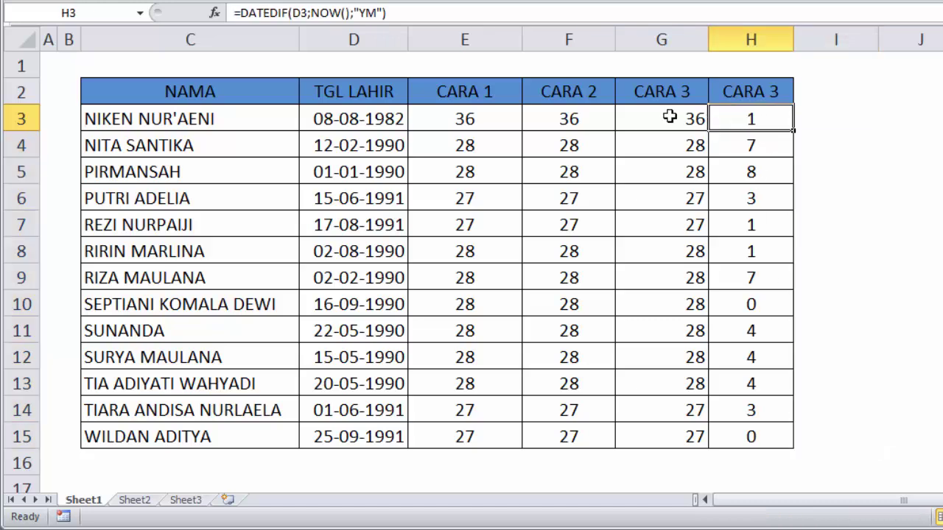
{"action": "key", "text": "ctrl+z"}
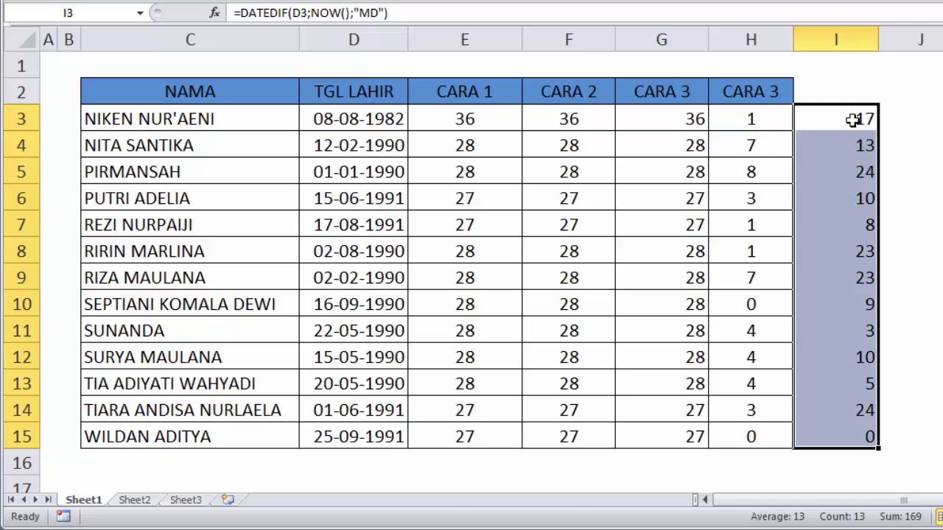
{"action": "left_click", "coordinate": [752, 118]}
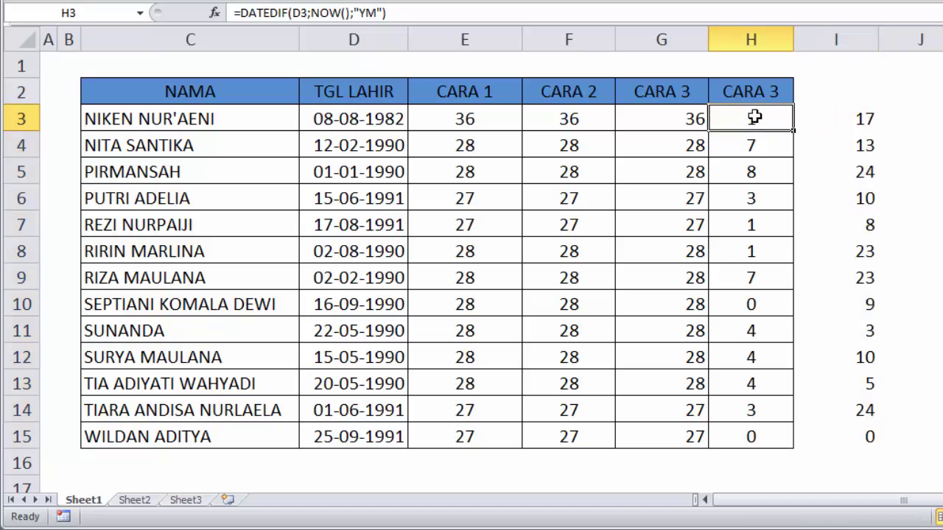
{"action": "left_click_drag", "start_coordinate": [754, 117], "coordinate": [870, 439]}
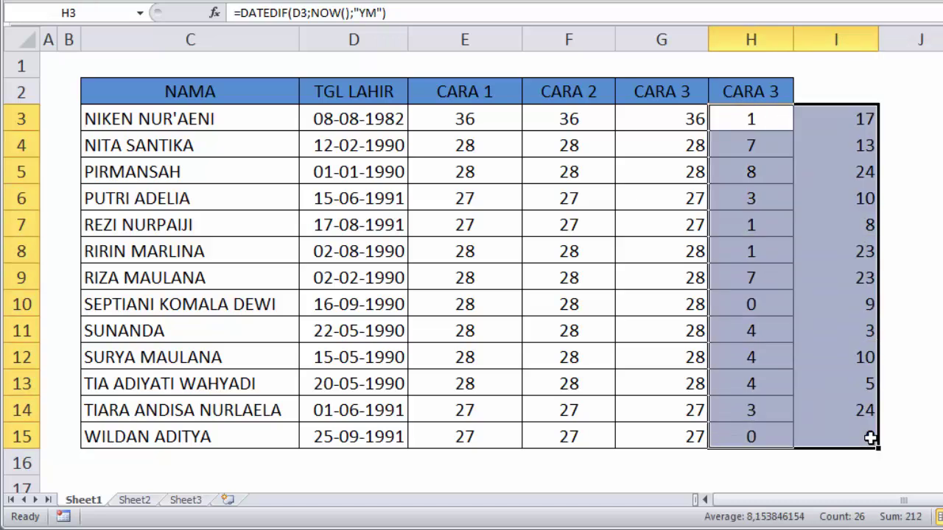
{"action": "key", "text": "Delete"}
{"action": "left_click", "coordinate": [763, 123]}
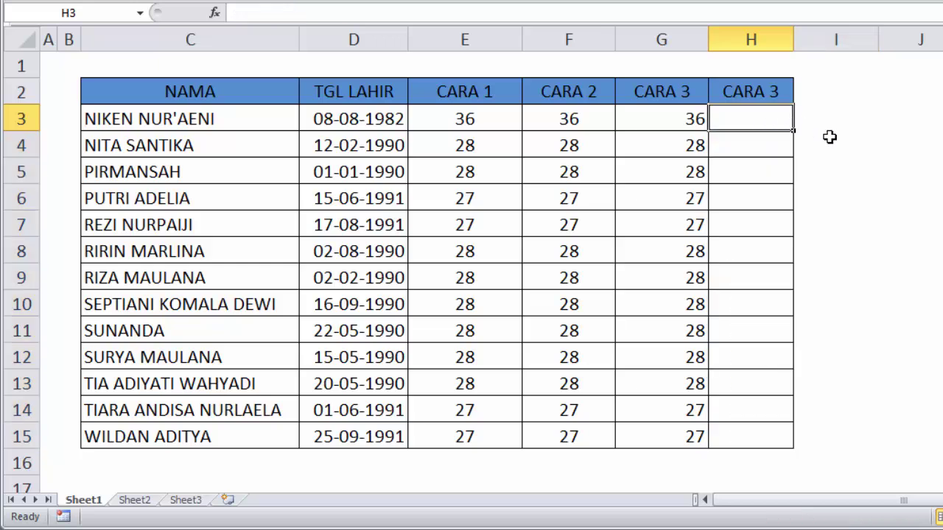
Enter =DATEDIF(D3;NOW();"Y")&" Thn" in H3 so it shows 36 Thn.
{"action": "type", "text": "=DATE"}
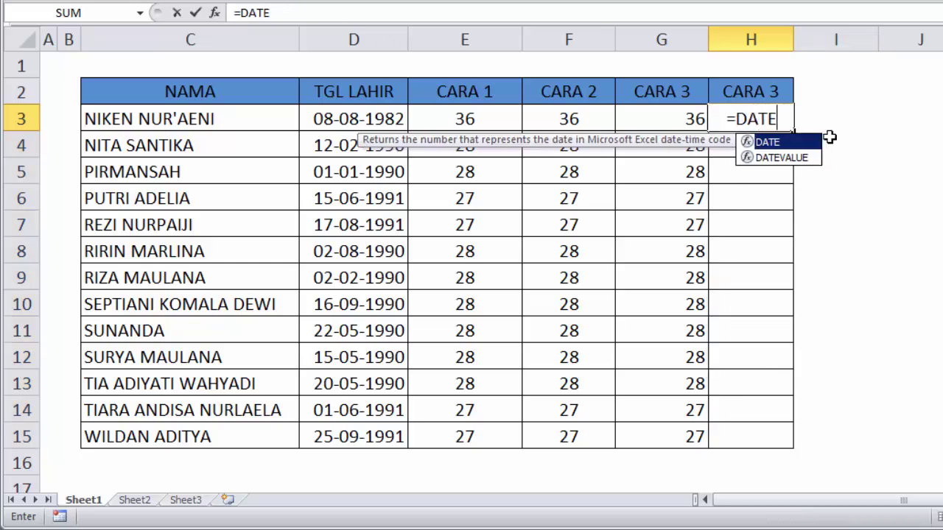
{"action": "type", "text": "DIF"}
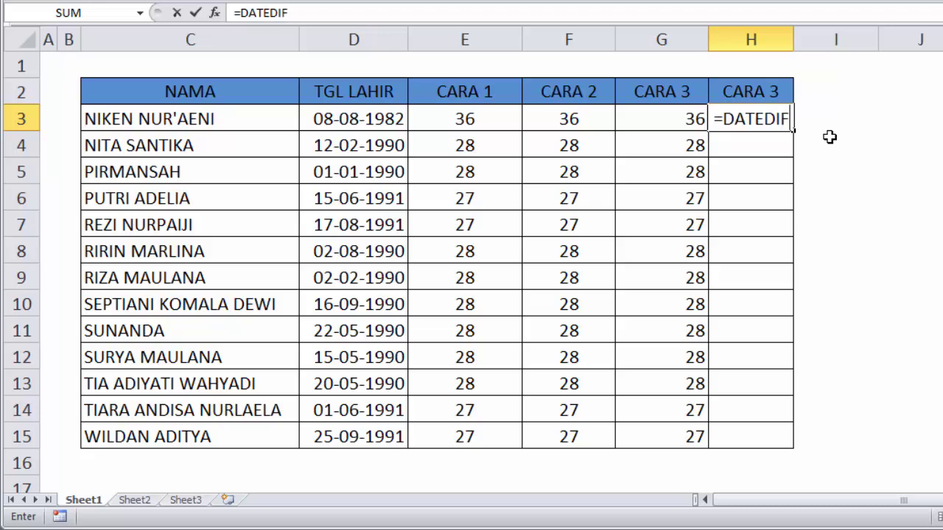
{"action": "type", "text": "("}
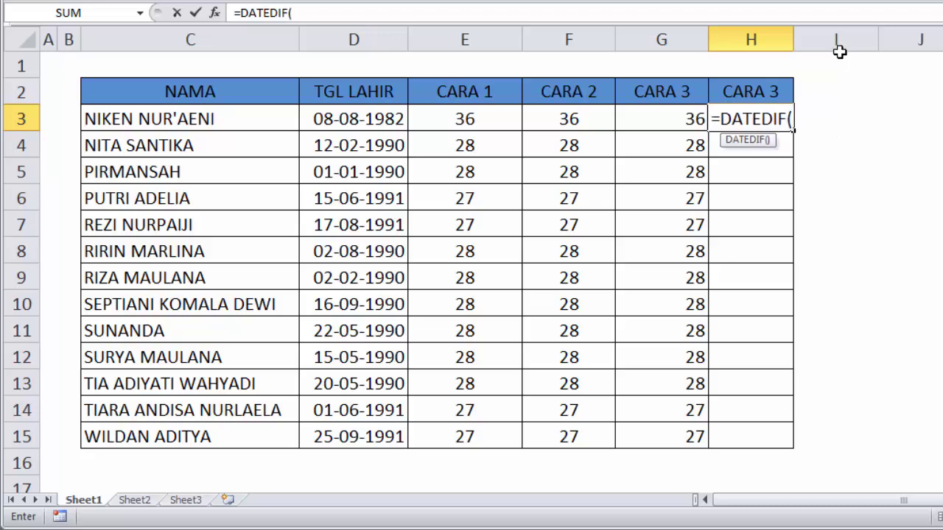
{"action": "left_click", "coordinate": [375, 116]}
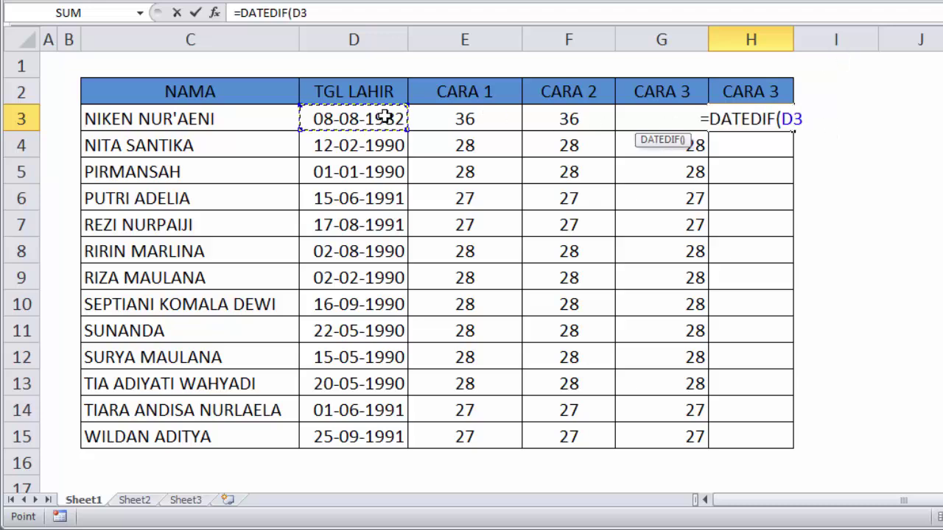
{"action": "type", "text": ";"}
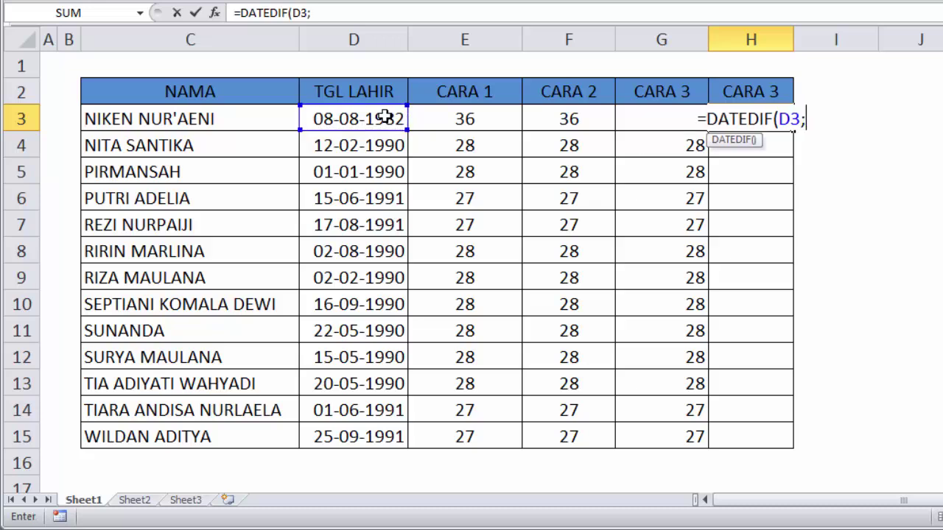
{"action": "type", "text": "no"}
{"action": "key", "text": "Down"}
{"action": "key", "text": "Down"}
{"action": "key", "text": "Down"}
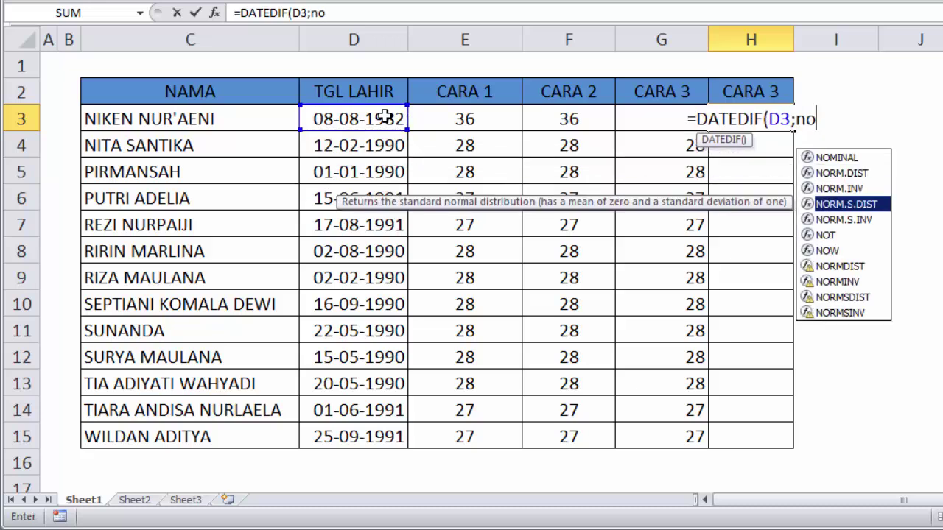
{"action": "key", "text": "Down"}
{"action": "key", "text": "Down"}
{"action": "key", "text": "Down"}
{"action": "key", "text": "Tab"}
{"action": "type", "text": ")"}
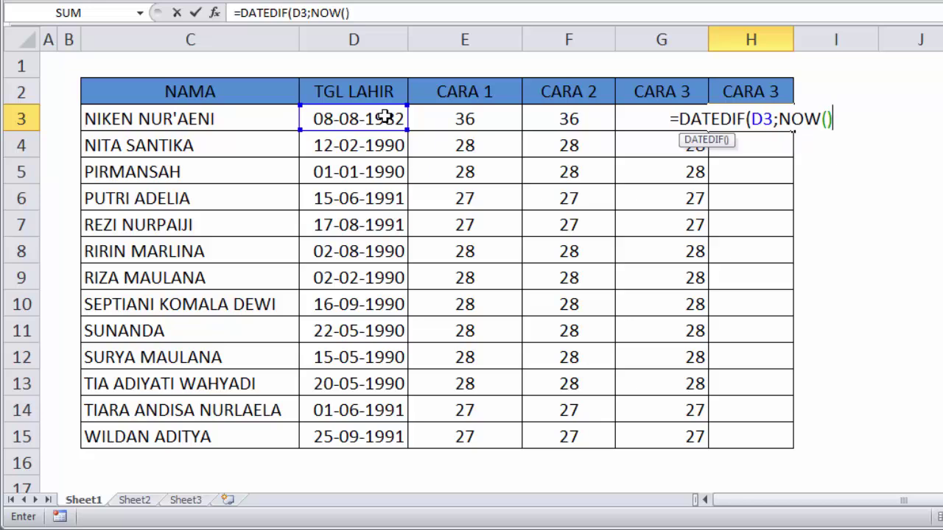
{"action": "type", "text": ";Y"}
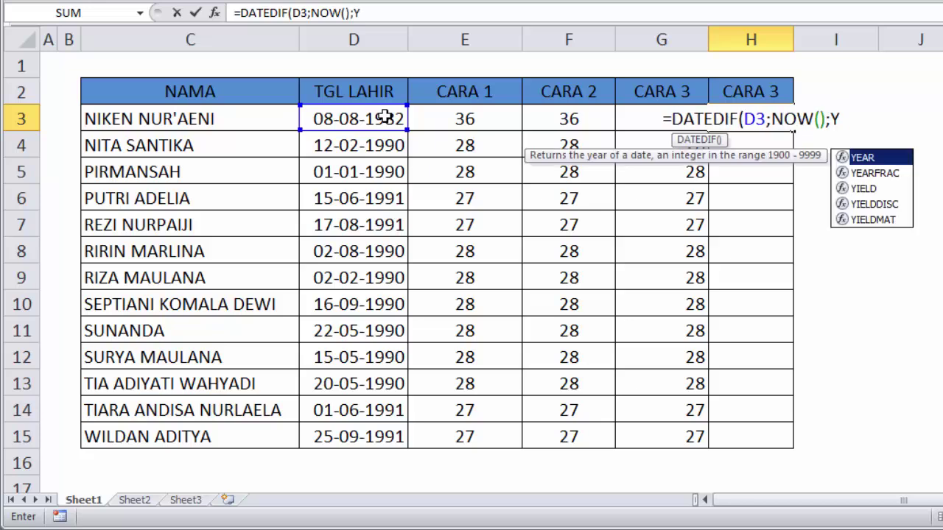
{"action": "key", "text": "BackSpace"}
{"action": "type", "text": "\""}
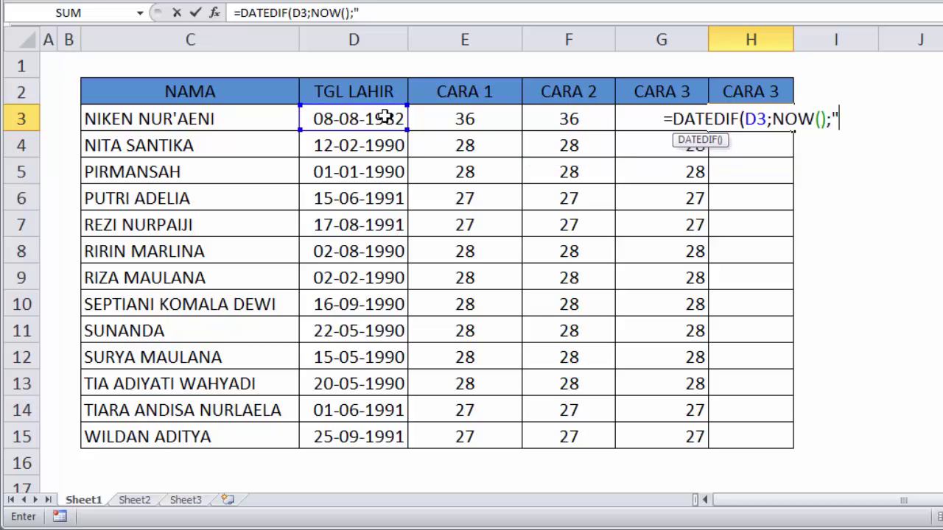
{"action": "type", "text": "Y\""}
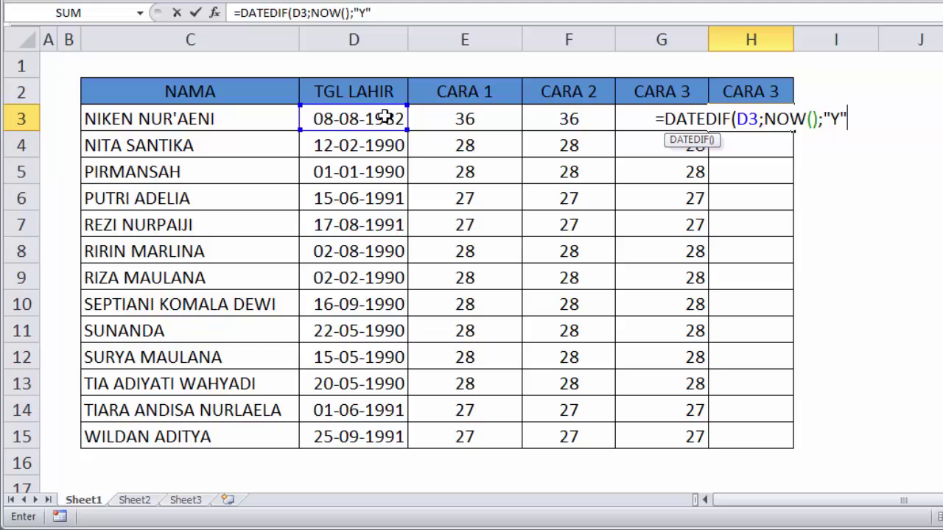
{"action": "type", "text": ")&"}
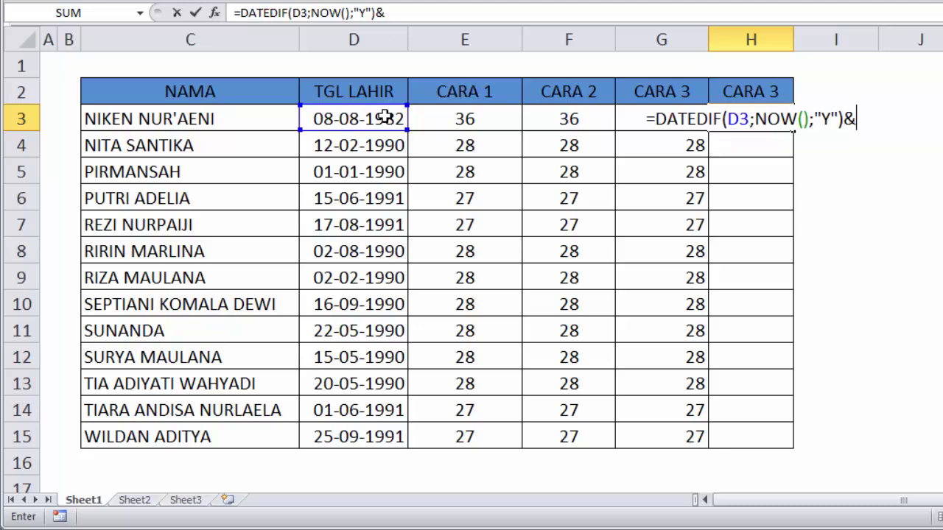
{"action": "type", "text": "\" Thn"}
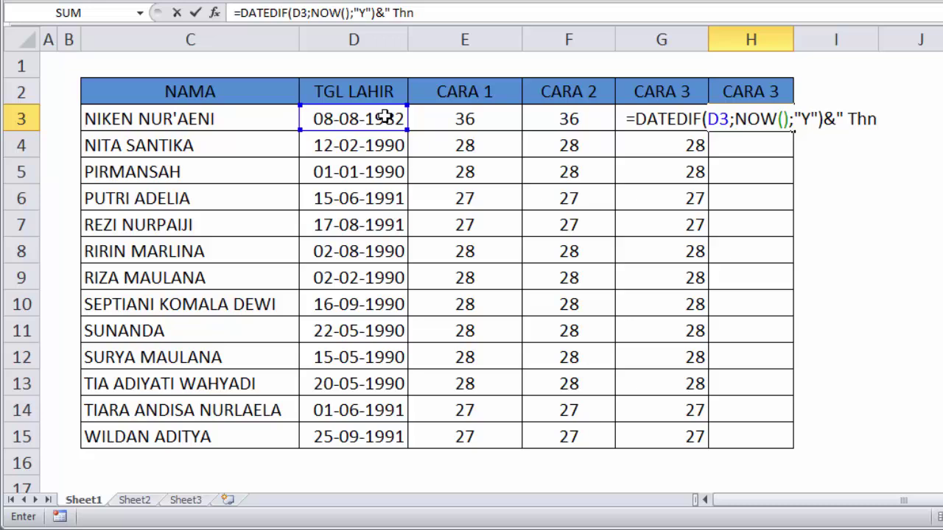
{"action": "type", "text": "\""}
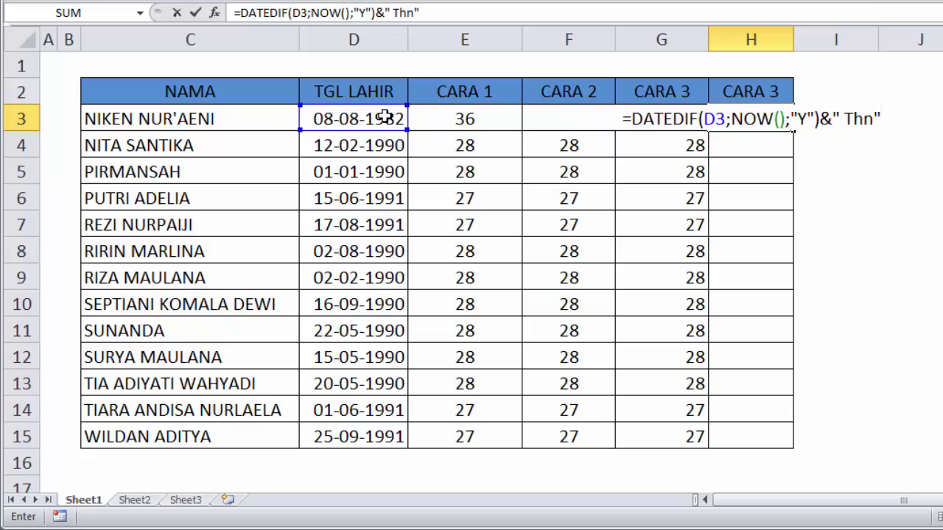
{"action": "key", "text": "Return"}
Fill H3's years-with-Thn formula down to H15.
{"action": "key", "text": "Up"}
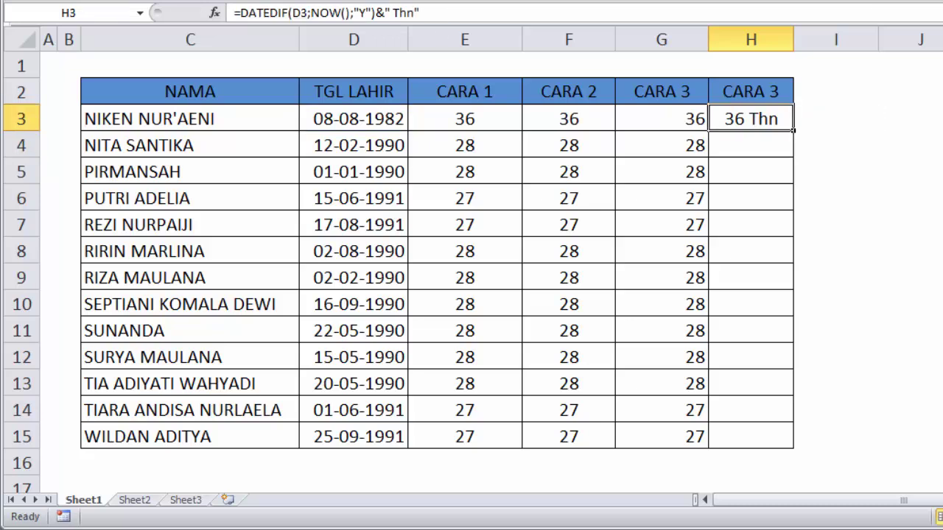
{"action": "left_click_drag", "start_coordinate": [793, 131], "coordinate": [792, 447]}
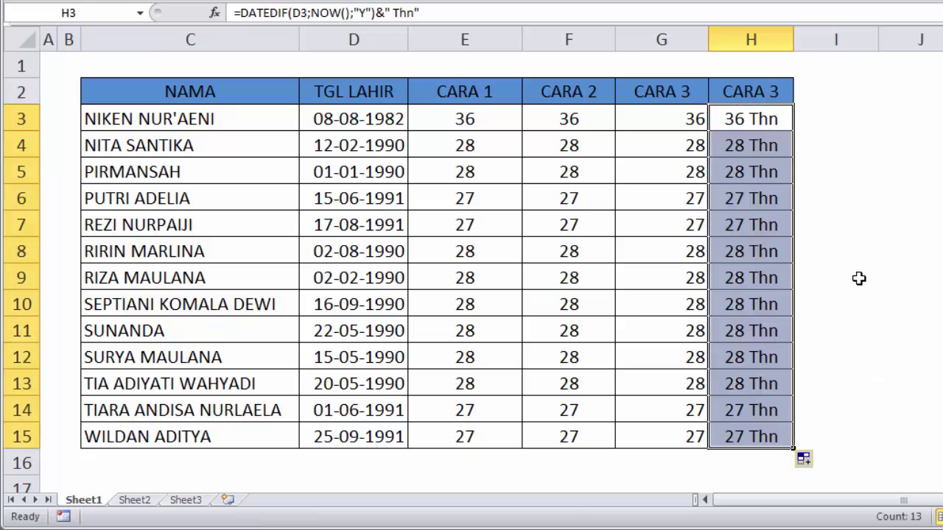
{"action": "left_click", "coordinate": [773, 120]}
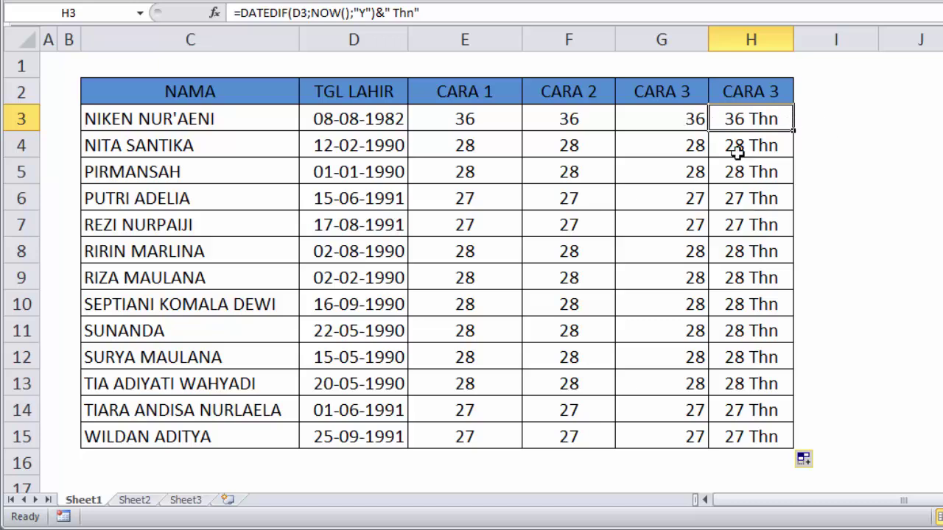
Append &DATEDIF(D3;NOW();"YM") and a " Bln" label to H3's Thn formula.
{"action": "double_click", "coordinate": [774, 122]}
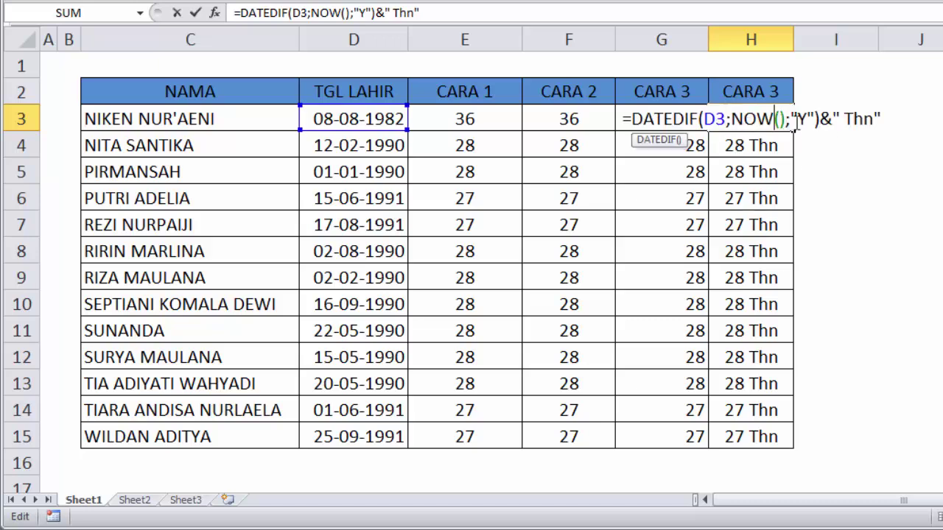
{"action": "left_click", "coordinate": [889, 118]}
{"action": "left_click", "coordinate": [729, 116]}
{"action": "double_click", "coordinate": [737, 118]}
{"action": "key", "text": "Left"}
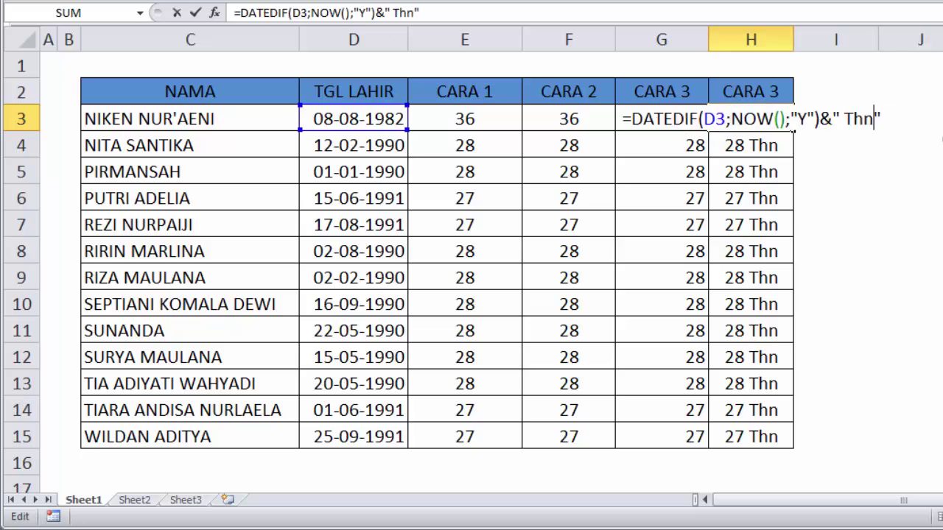
{"action": "key", "text": "Right"}
{"action": "type", "text": "&"}
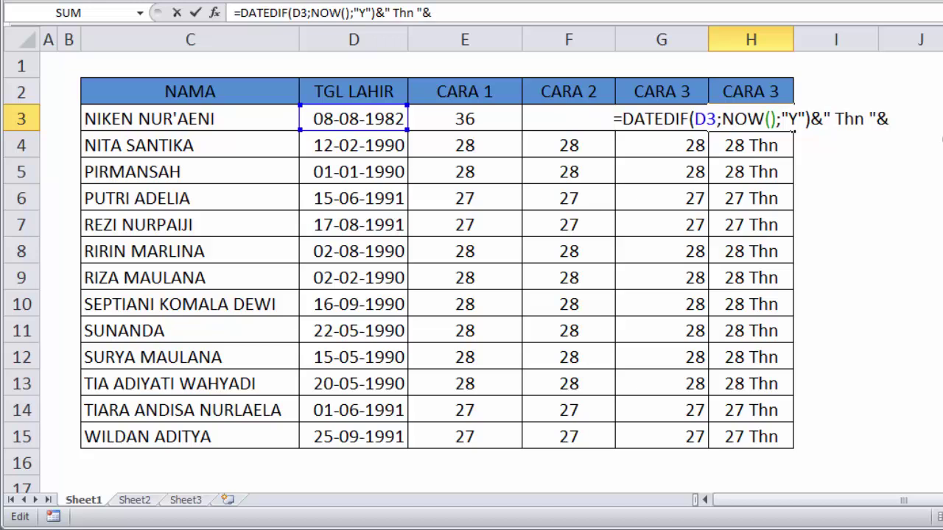
{"action": "type", "text": "DATED"}
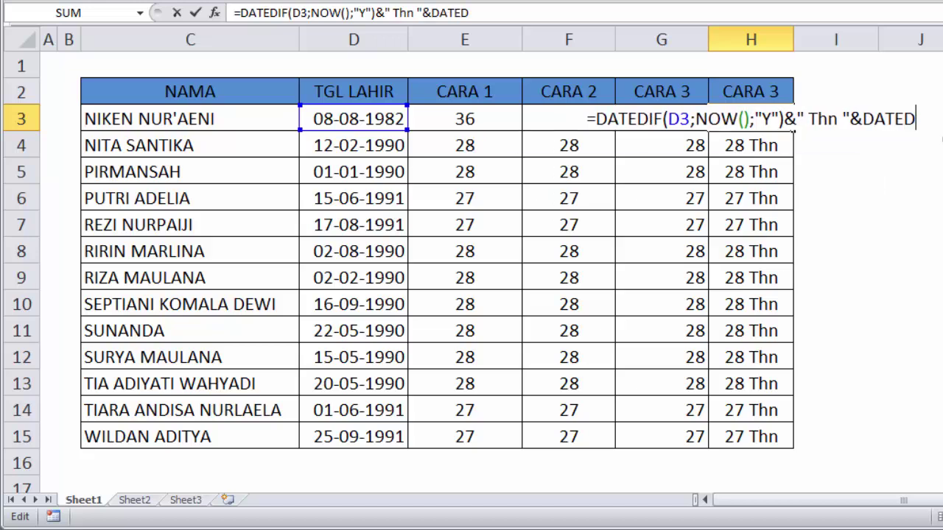
{"action": "type", "text": "IF("}
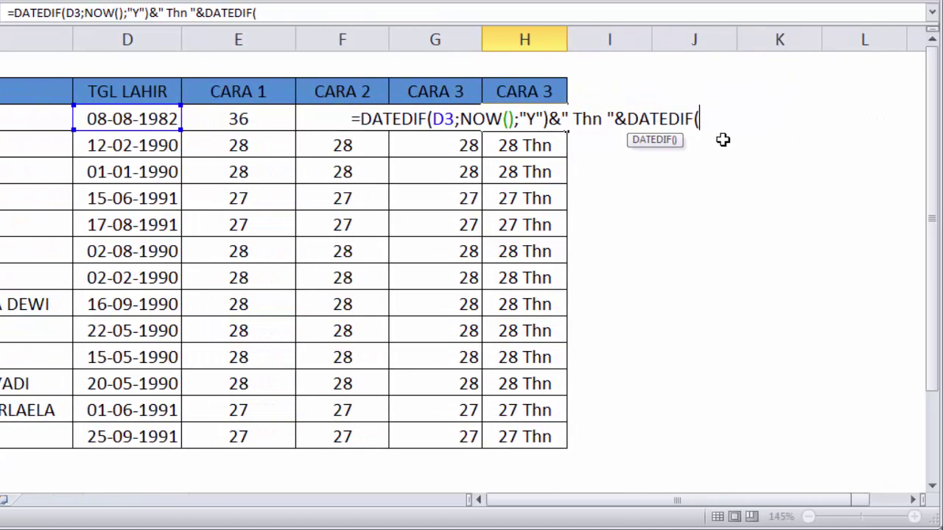
{"action": "left_click", "coordinate": [140, 118]}
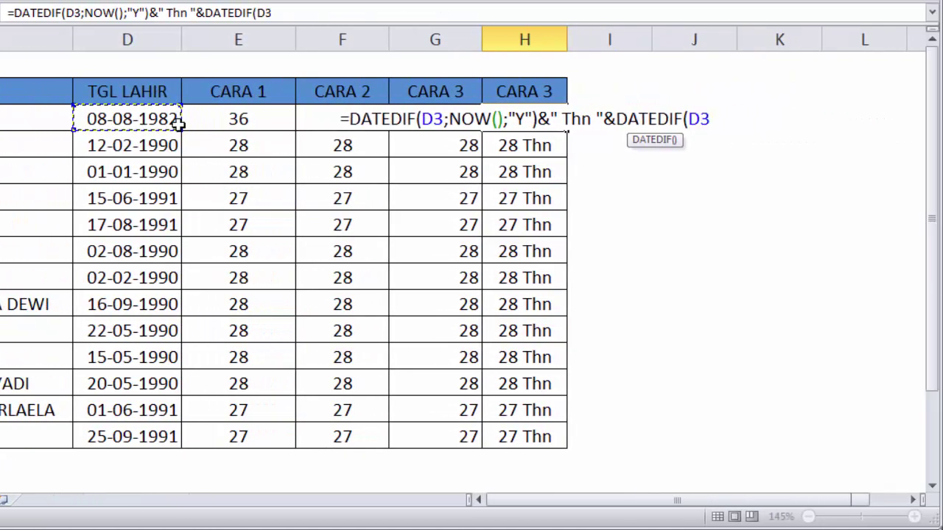
{"action": "type", "text": ";"}
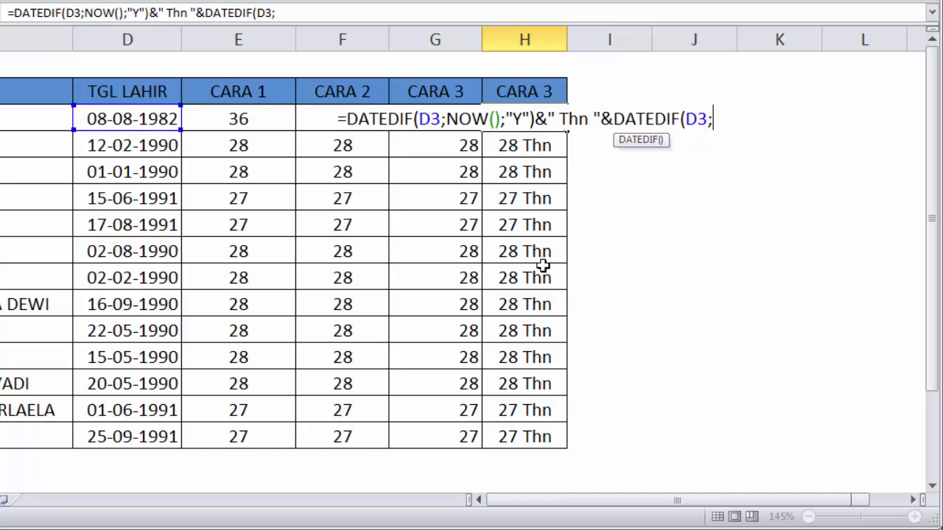
{"action": "type", "text": "NOW"}
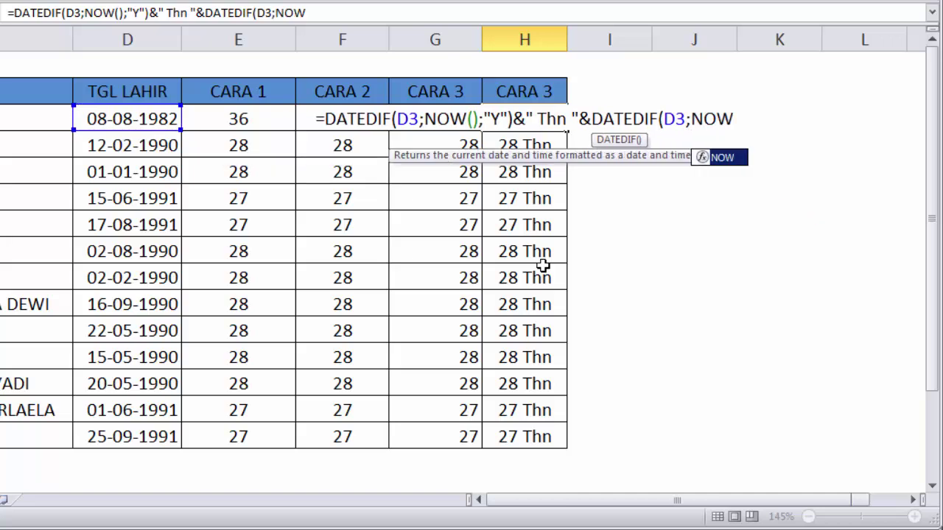
{"action": "type", "text": "()"}
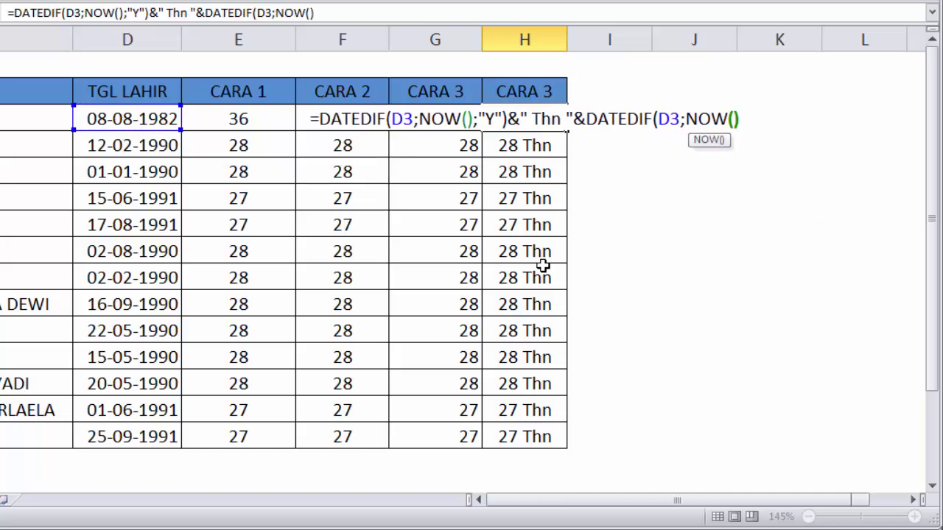
{"action": "type", "text": ";\""}
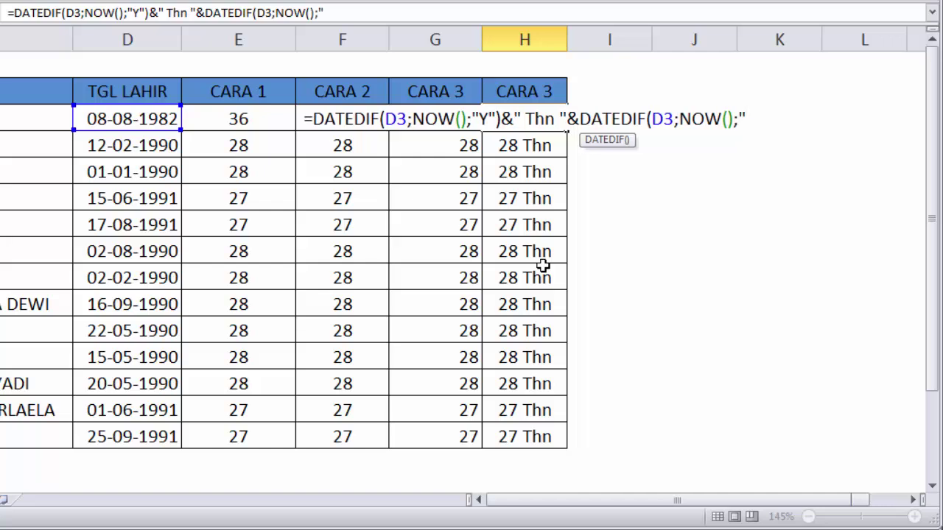
{"action": "type", "text": "YM"}
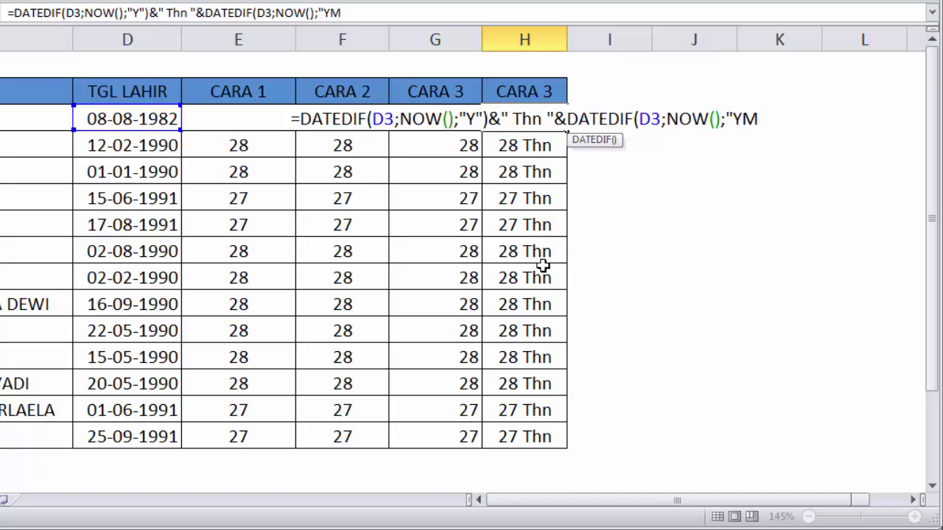
{"action": "type", "text": "\")"}
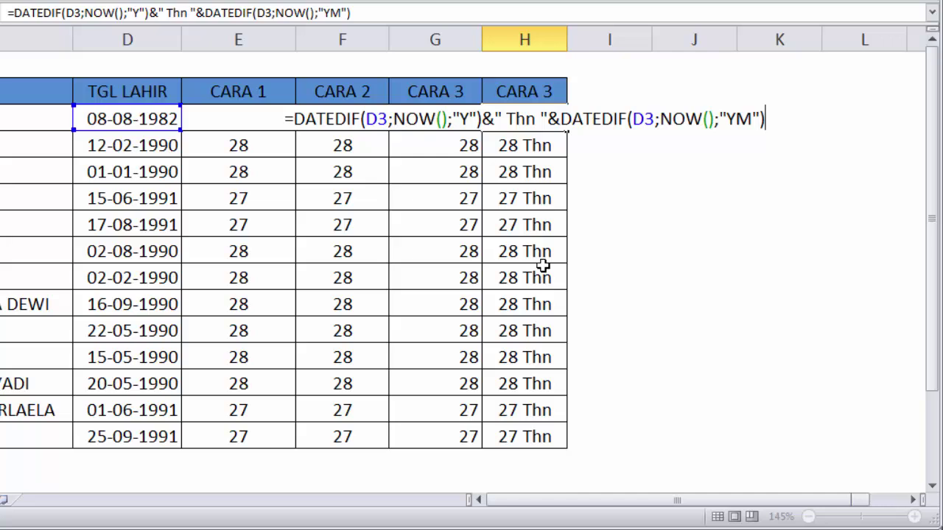
{"action": "key", "text": "Return"}
{"action": "key", "text": "Up"}
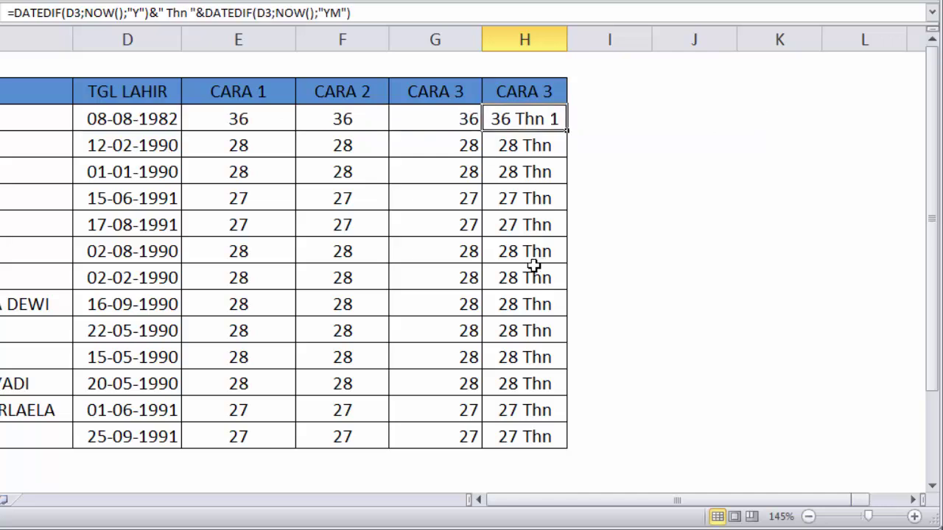
{"action": "double_click", "coordinate": [545, 119]}
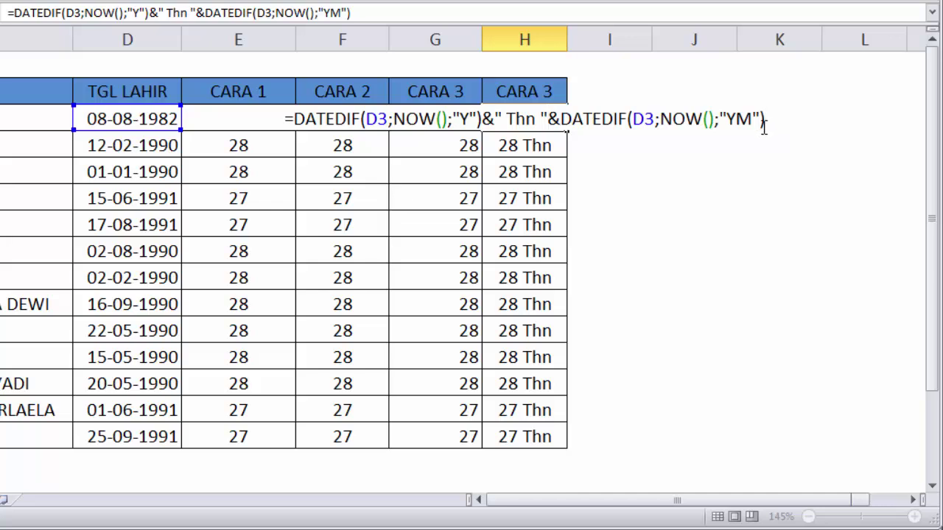
{"action": "type", "text": "&"}
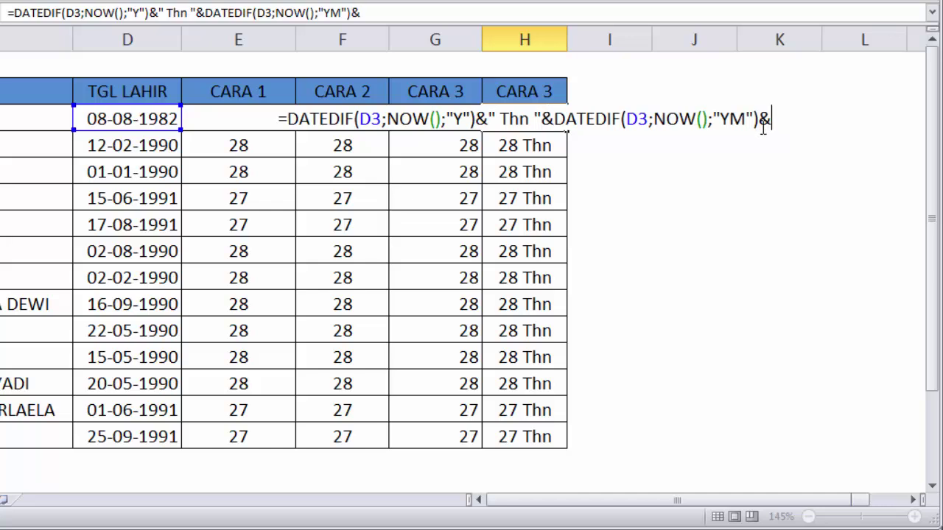
{"action": "type", "text": "\" B"}
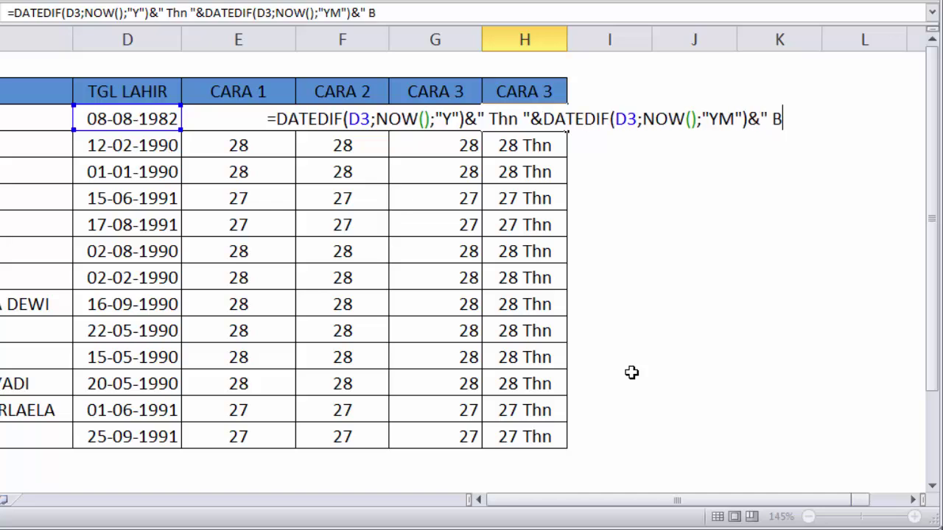
{"action": "type", "text": "ln\""}
Confirm H3's years-and-months formula, widen column H, and fill it down to H15.
{"action": "key", "text": "Return"}
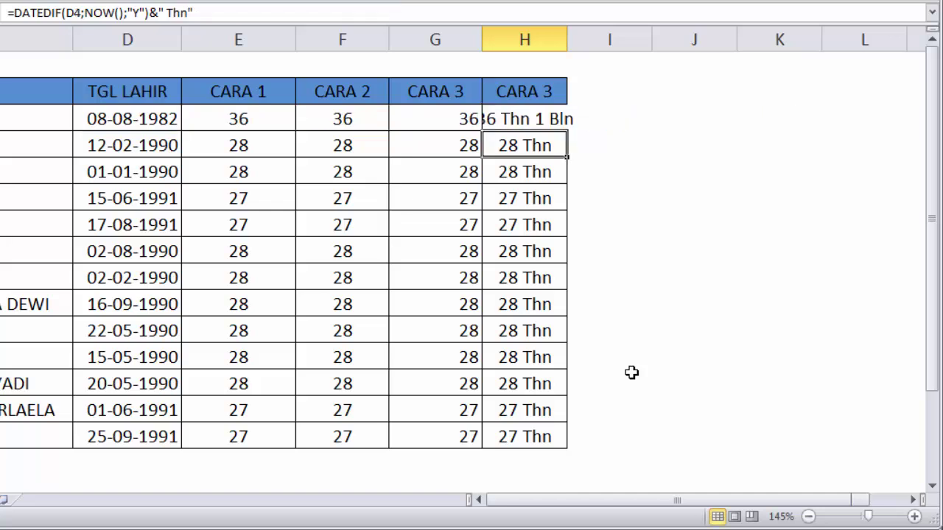
{"action": "key", "text": "Up"}
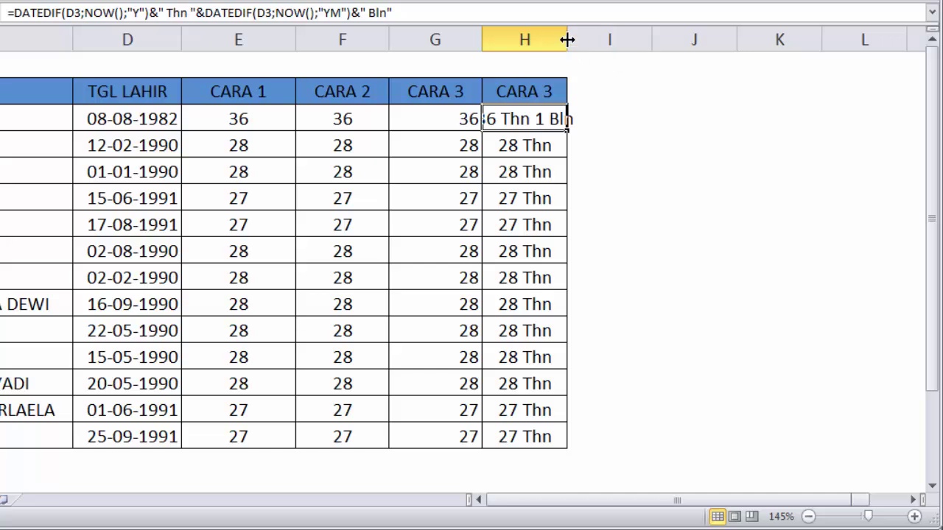
{"action": "left_click_drag", "start_coordinate": [567, 38], "coordinate": [603, 39]}
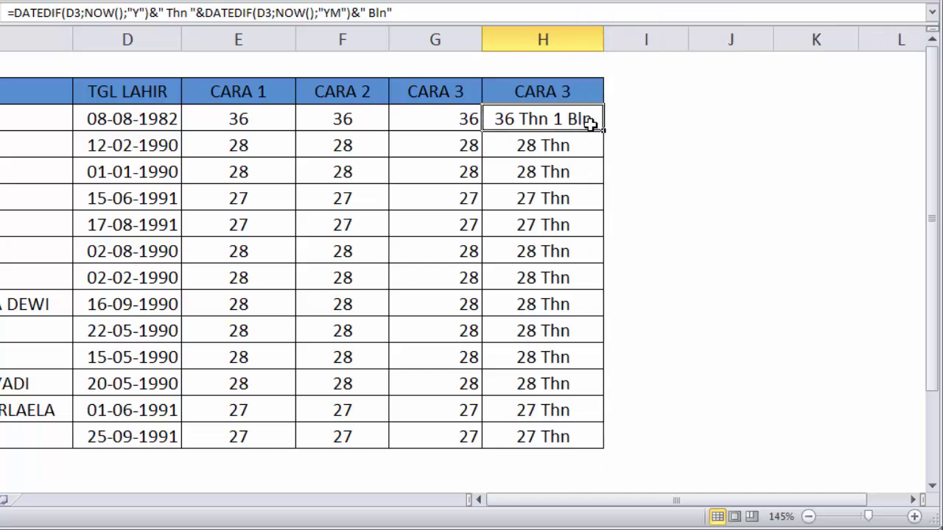
{"action": "left_click_drag", "start_coordinate": [603, 133], "coordinate": [600, 447]}
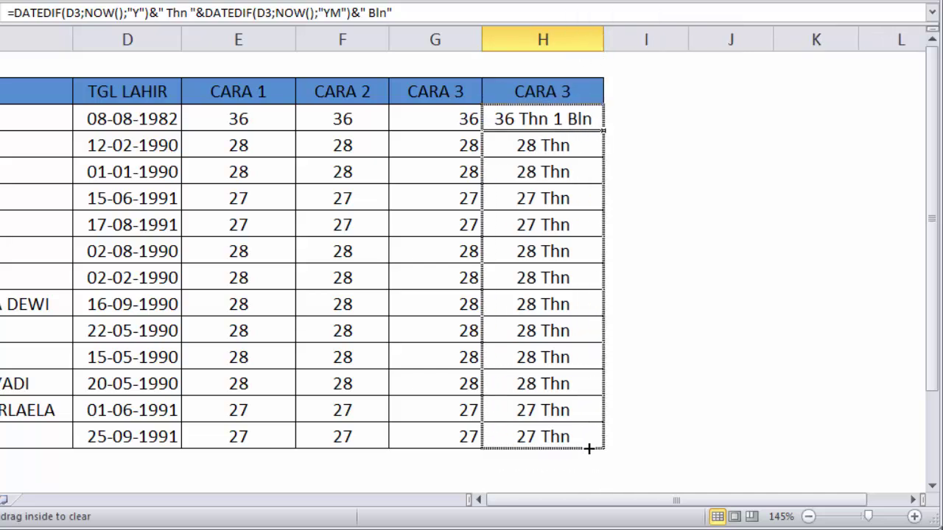
Centre the CARA 3 year values in G3:G15.
{"action": "left_click", "coordinate": [682, 250]}
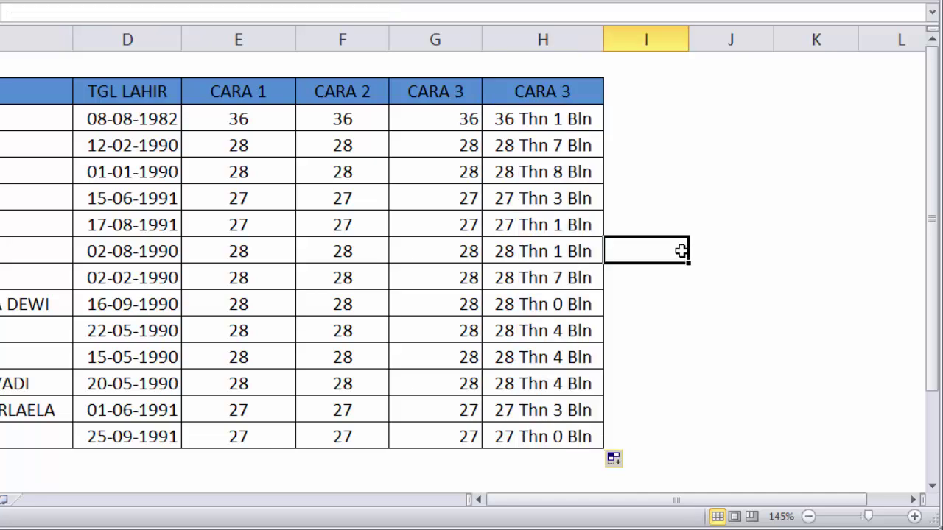
{"action": "left_click_drag", "start_coordinate": [457, 123], "coordinate": [450, 429]}
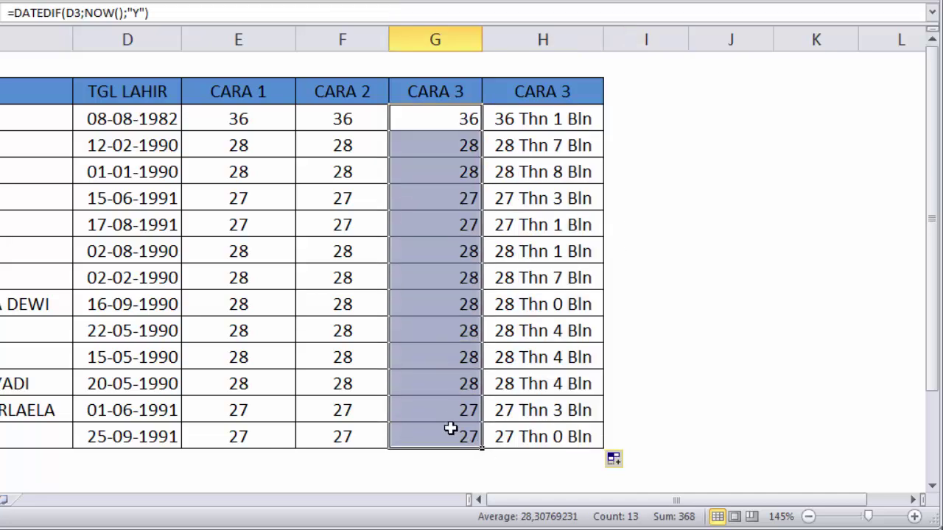
{"action": "left_click", "coordinate": [514, 120]}
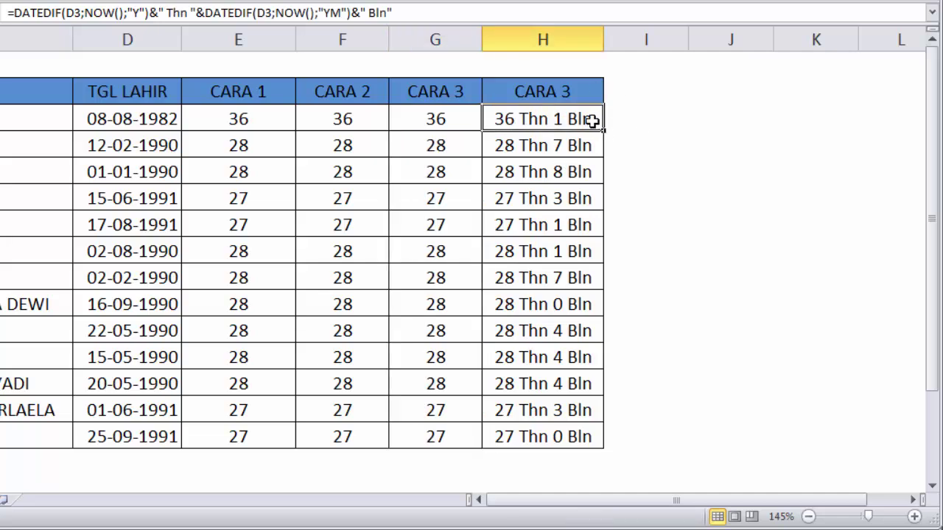
Append &DATEDIF(D3;NOW();"MD"&" Hari") to H3's formula, which now returns #NUM!
{"action": "left_click", "coordinate": [627, 125]}
{"action": "left_click", "coordinate": [568, 120]}
{"action": "double_click", "coordinate": [593, 118]}
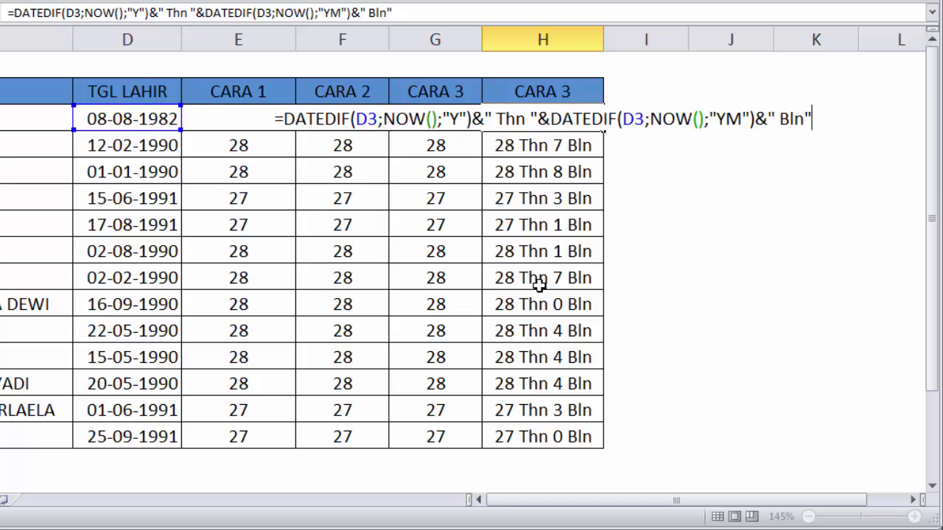
{"action": "type", "text": "&"}
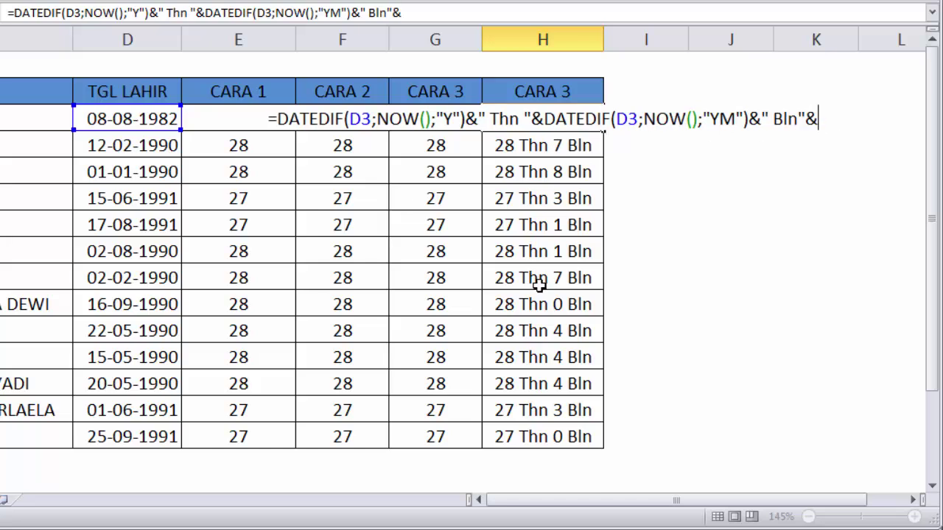
{"action": "type", "text": "D"}
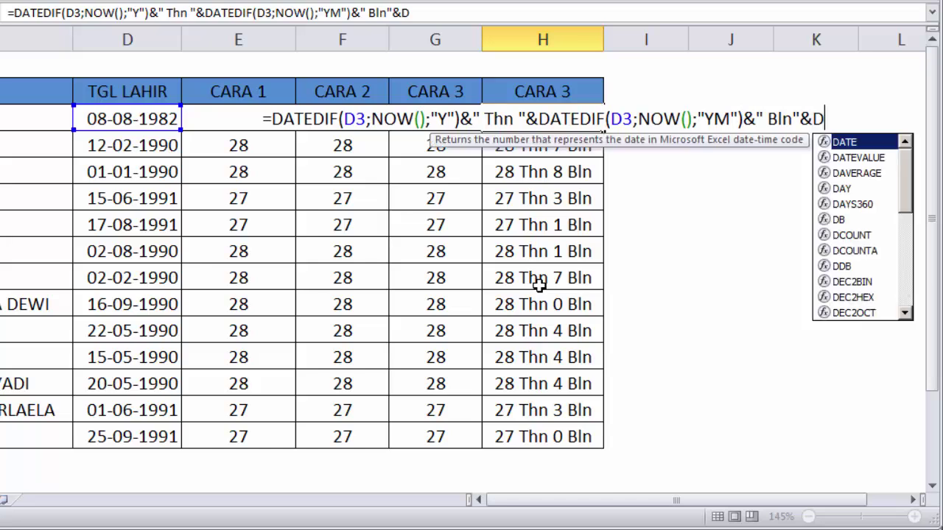
{"action": "type", "text": "ATED"}
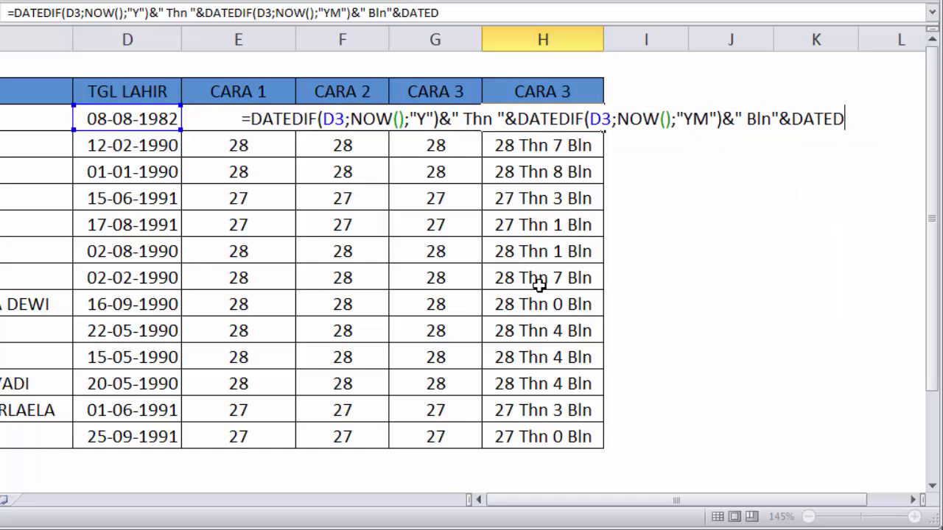
{"action": "type", "text": "IF("}
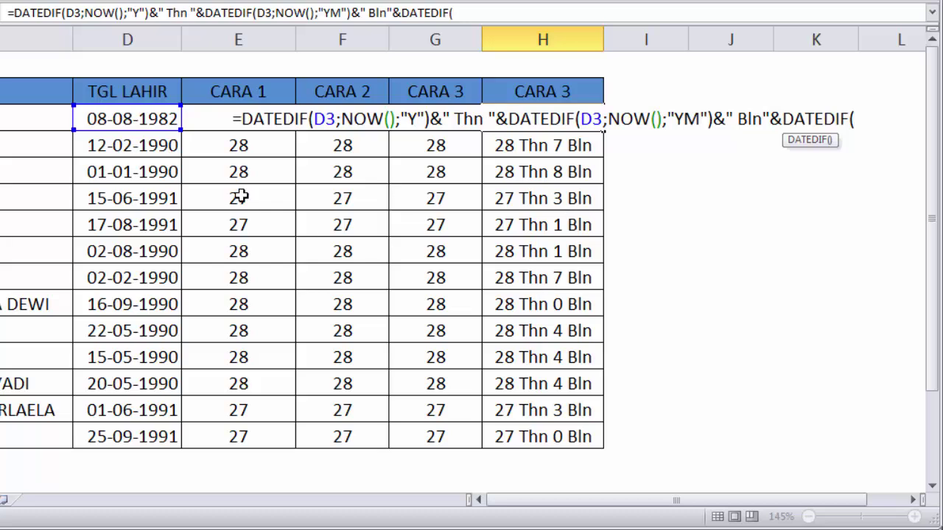
{"action": "left_click", "coordinate": [151, 119]}
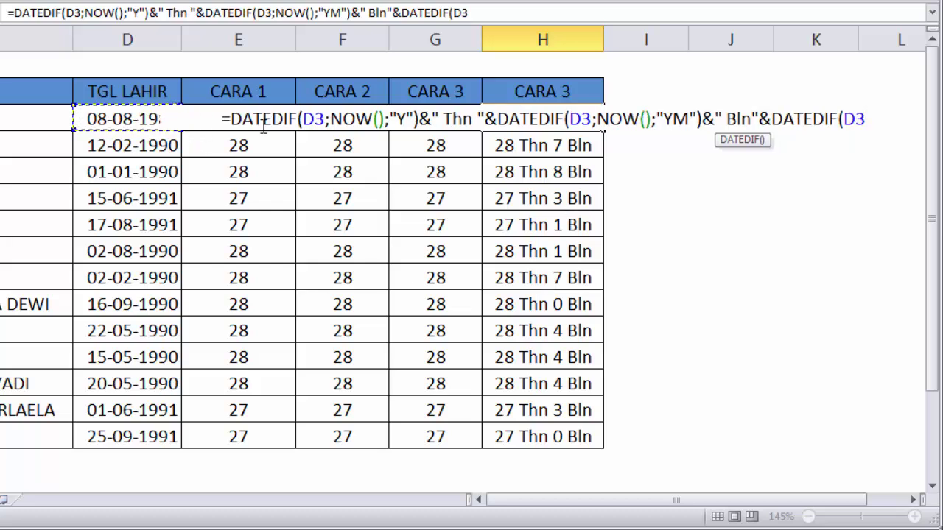
{"action": "type", "text": ";NO"}
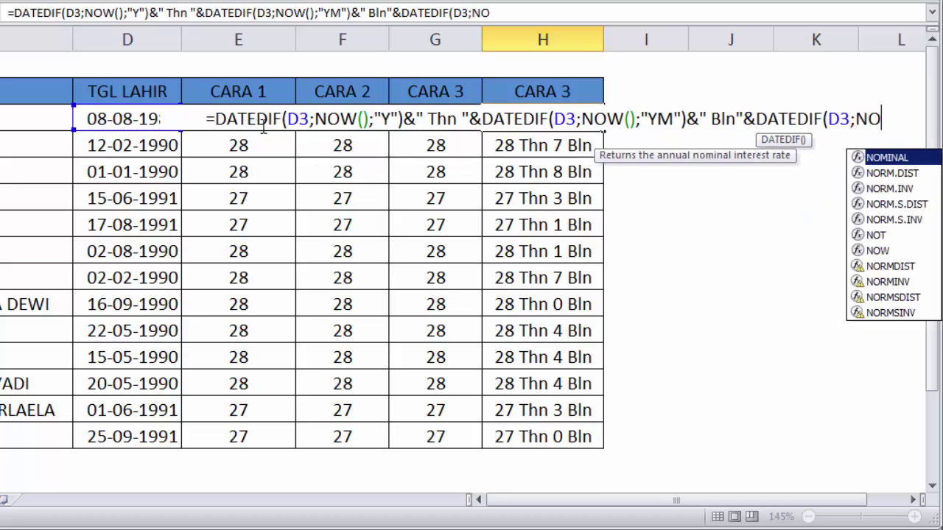
{"action": "type", "text": "W()"}
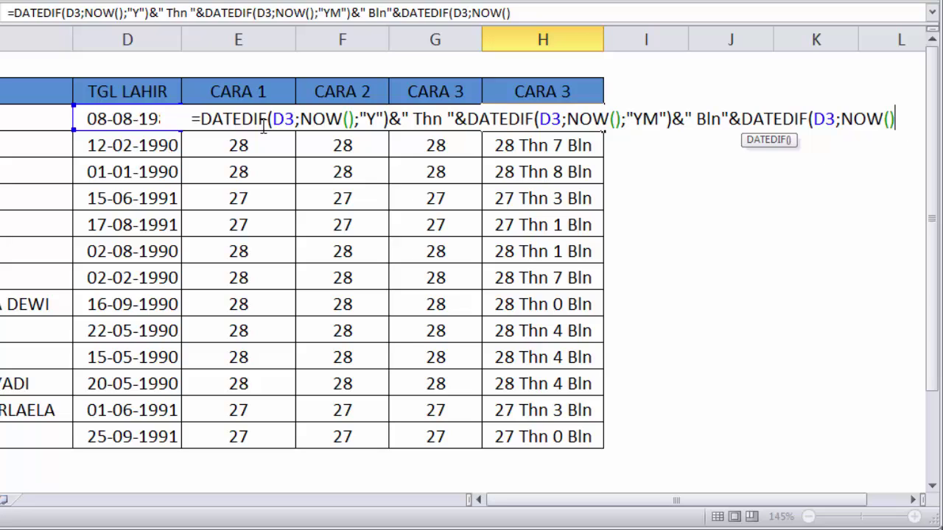
{"action": "type", "text": ";"}
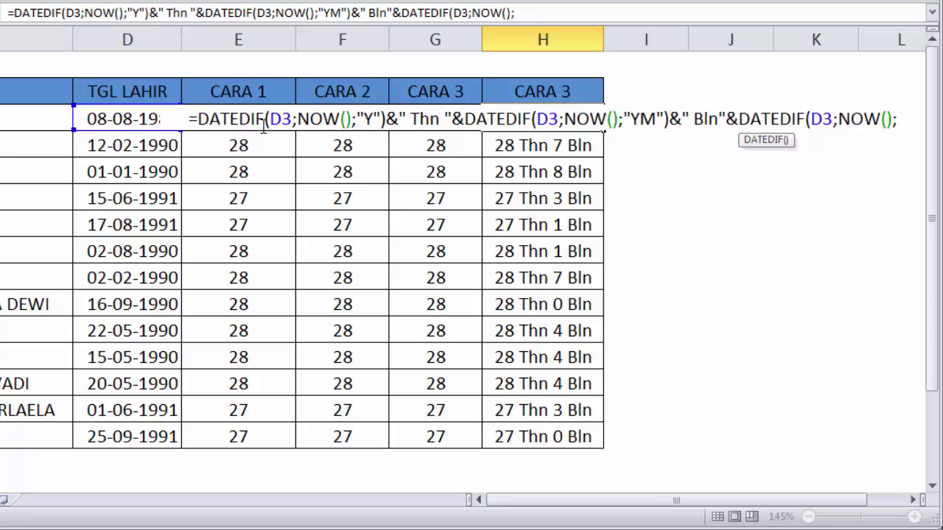
{"action": "type", "text": "\""}
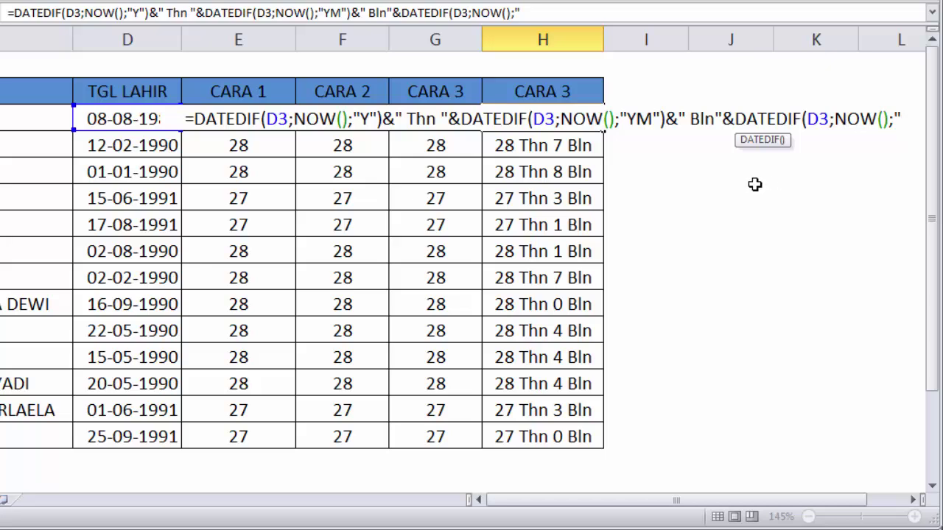
{"action": "type", "text": "M"}
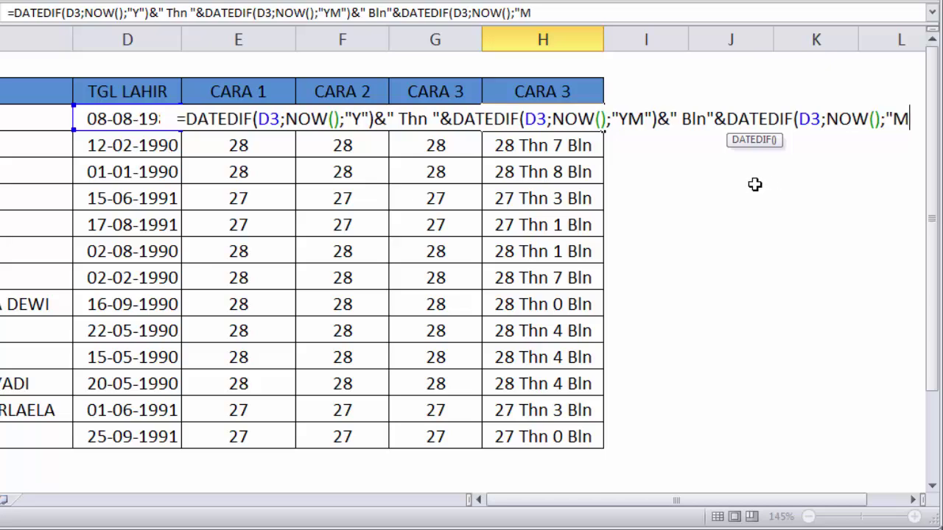
{"action": "type", "text": "D\""}
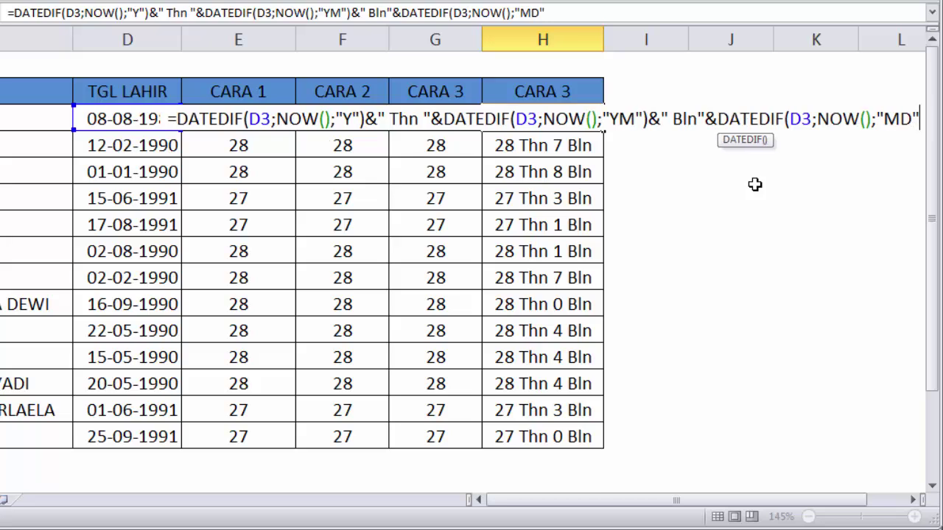
{"action": "type", "text": "&\""}
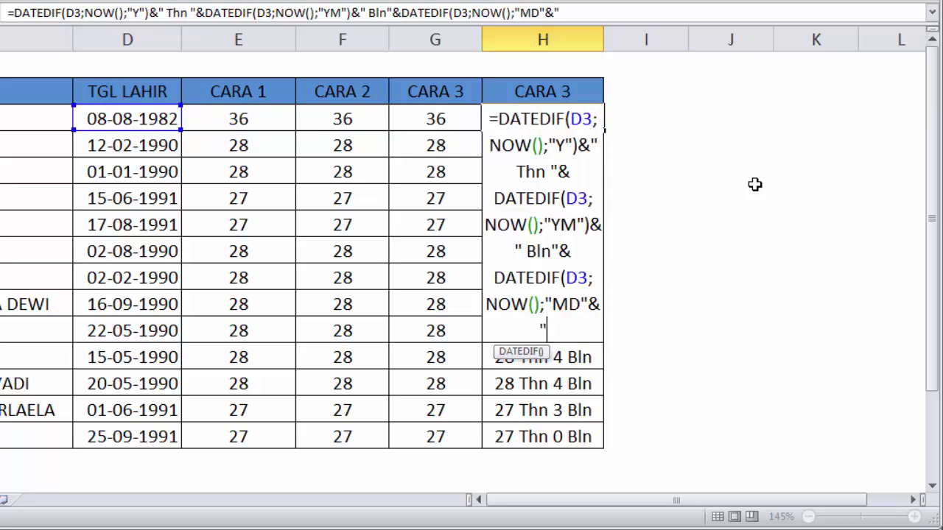
{"action": "type", "text": " Hari"}
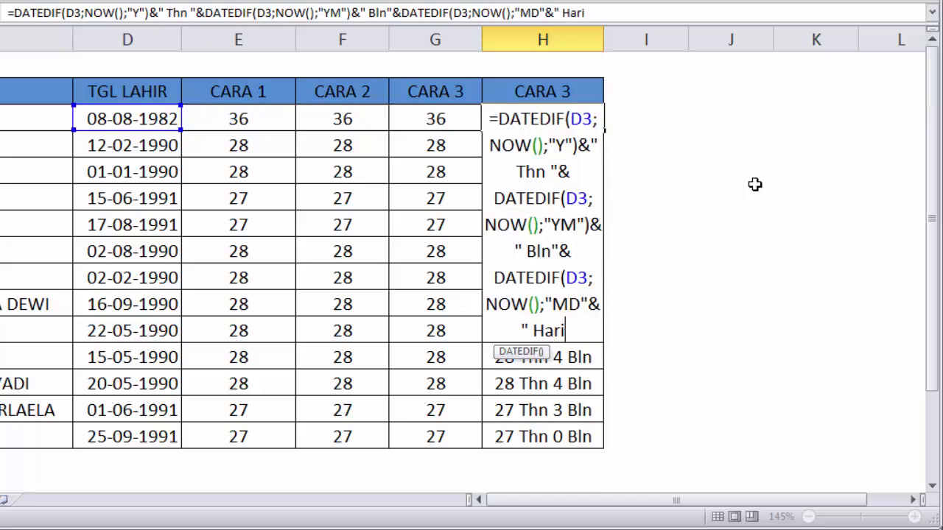
{"action": "type", "text": "\""}
{"action": "key", "text": "Return"}
{"action": "key", "text": "Return"}
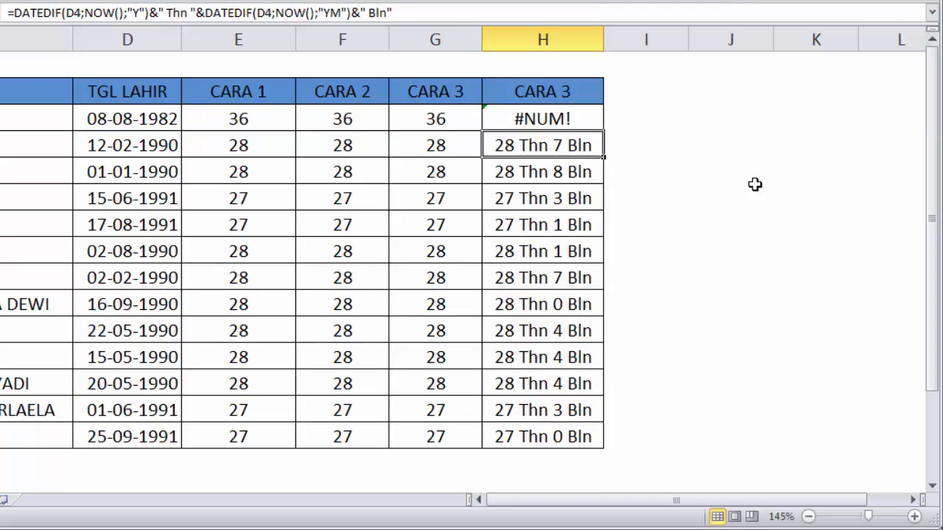
Add a space after "Bln" in the H3 formula.
{"action": "double_click", "coordinate": [553, 119]}
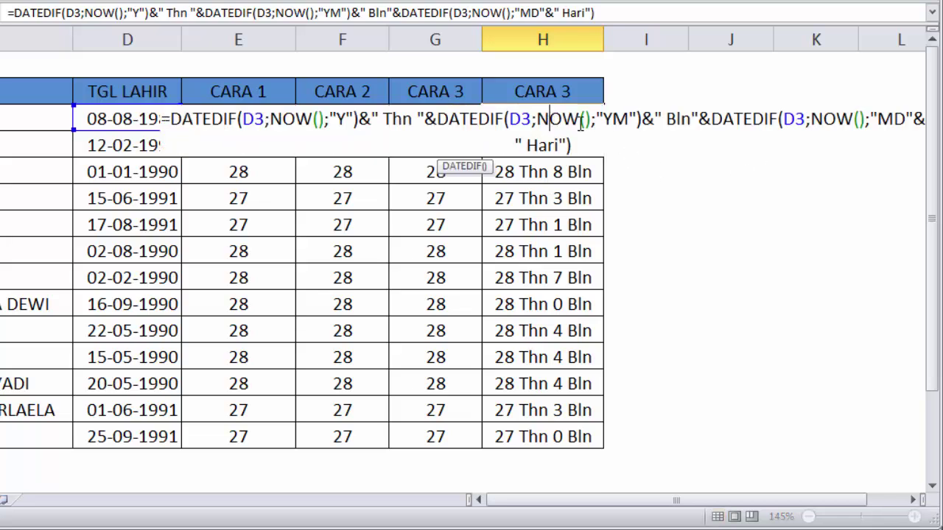
{"action": "left_click", "coordinate": [693, 119]}
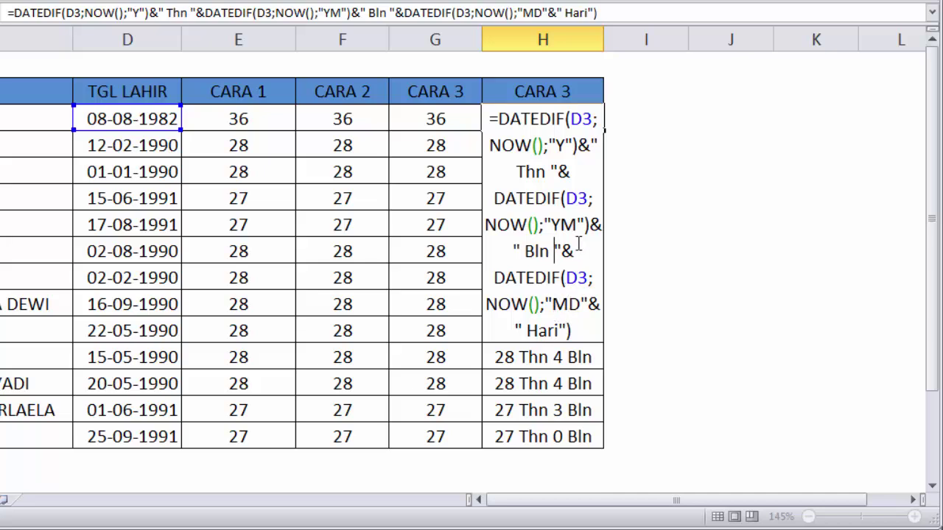
{"action": "key", "text": "Return"}
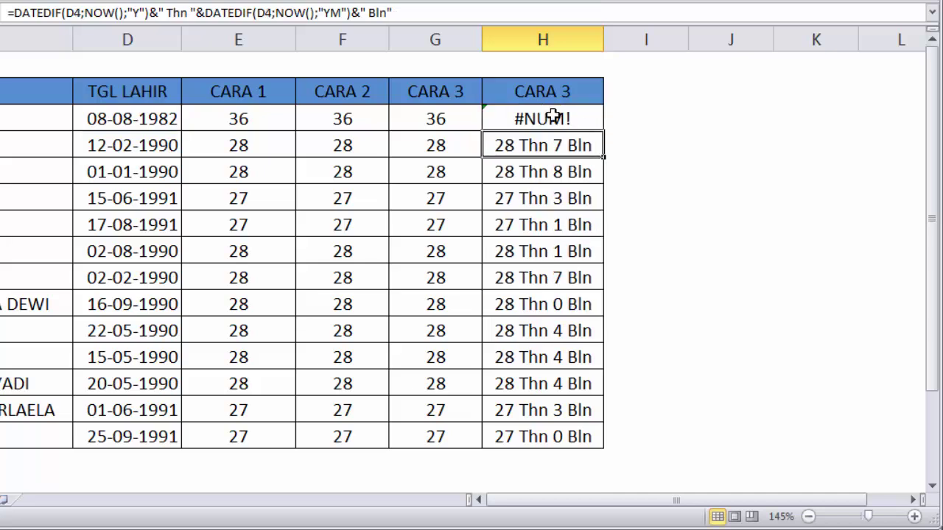
Insert the missing ')' after "MD" in H3 and accept Excel's proposed correction.
{"action": "double_click", "coordinate": [549, 116]}
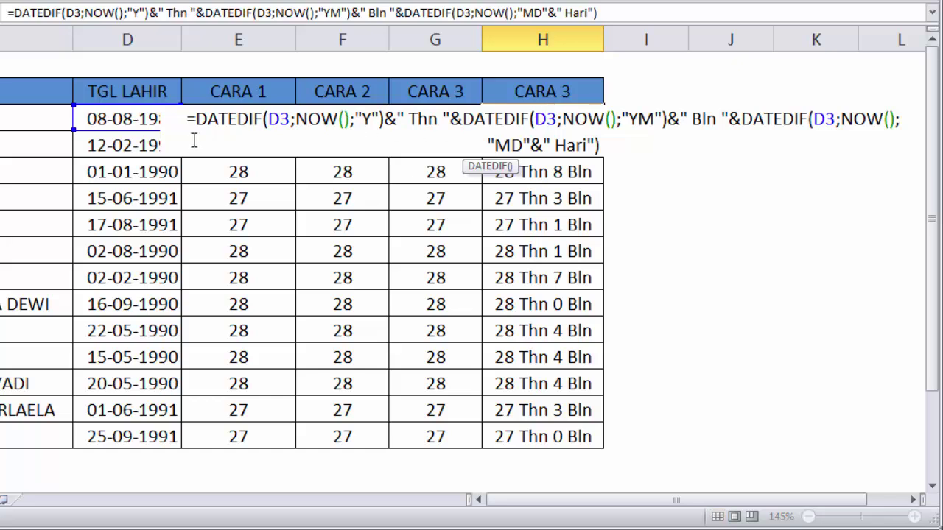
{"action": "left_click", "coordinate": [913, 501]}
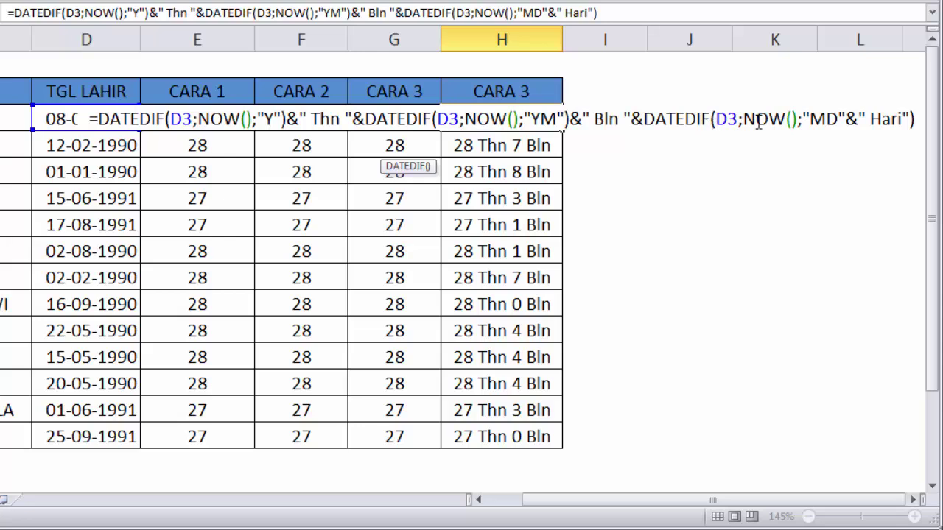
{"action": "left_click", "coordinate": [846, 119]}
{"action": "type", "text": ")"}
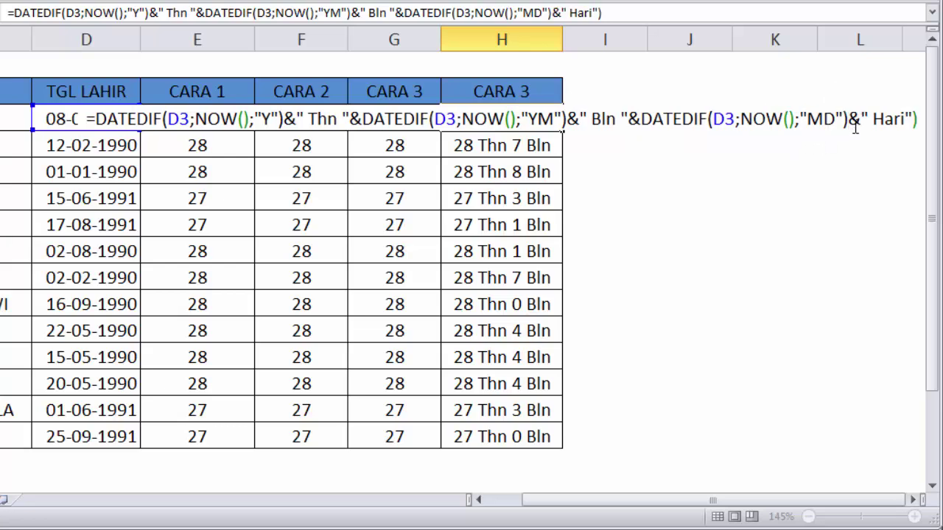
{"action": "key", "text": "Return"}
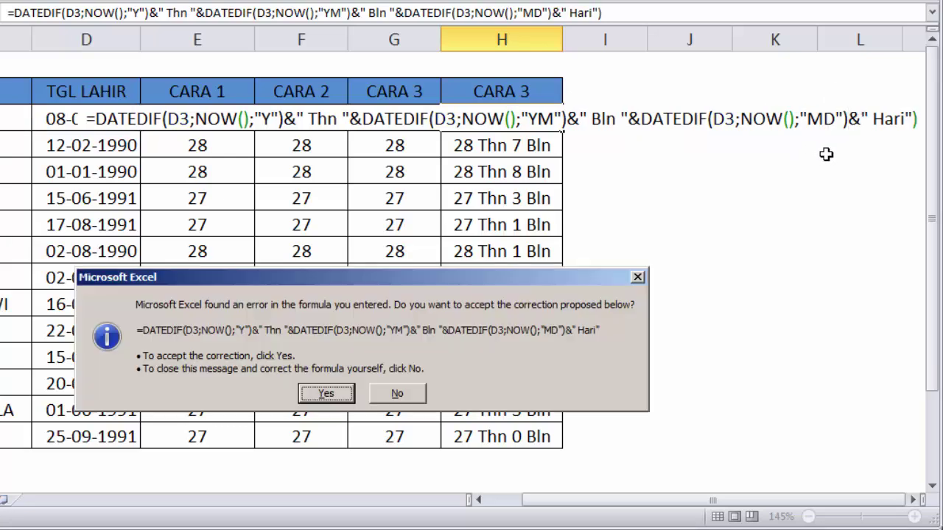
{"action": "key", "text": "Return"}
Widen column H so H3's full years-months-days text is visible.
{"action": "left_click", "coordinate": [504, 118]}
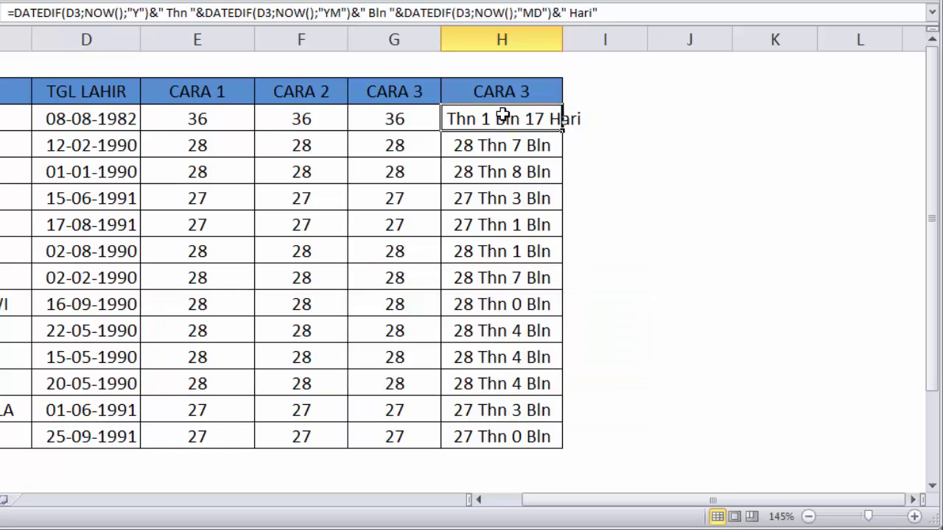
{"action": "left_click_drag", "start_coordinate": [563, 42], "coordinate": [632, 44]}
{"action": "left_click", "coordinate": [639, 188]}
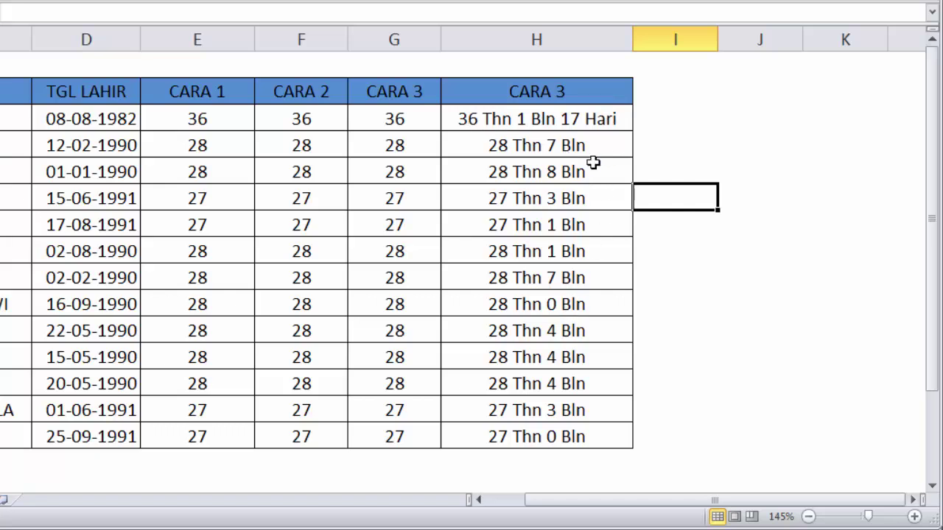
Fill the H3 formula down to H15 so all 13 people show years, months and days.
{"action": "double_click", "coordinate": [574, 119]}
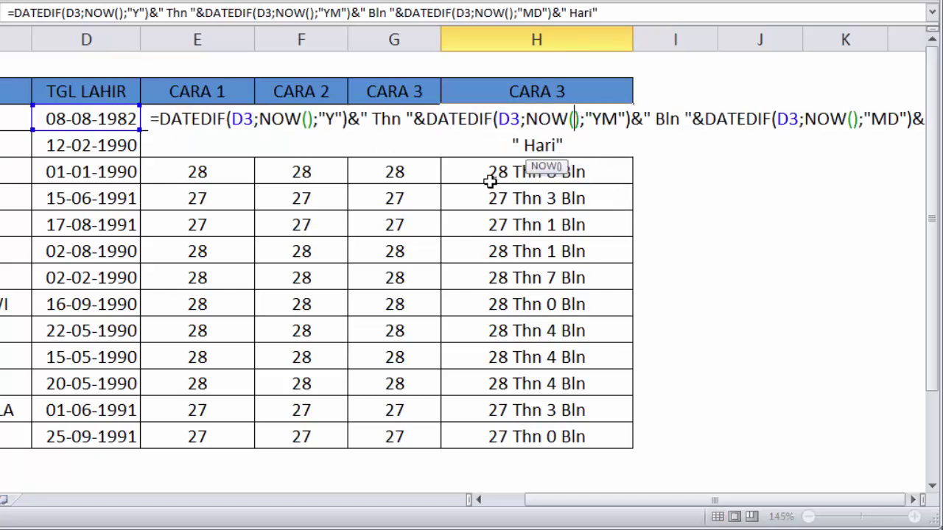
{"action": "key", "text": "Return"}
{"action": "left_click", "coordinate": [565, 120]}
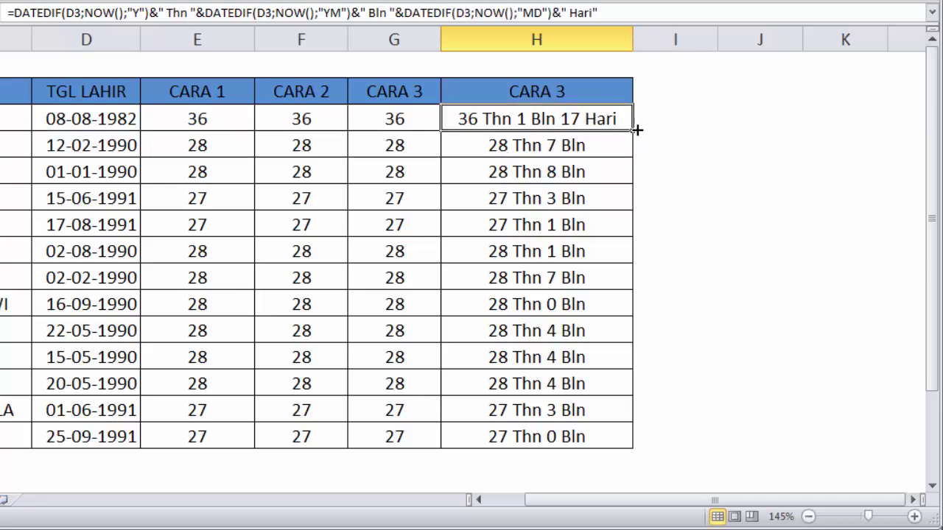
{"action": "left_click_drag", "start_coordinate": [635, 131], "coordinate": [601, 446]}
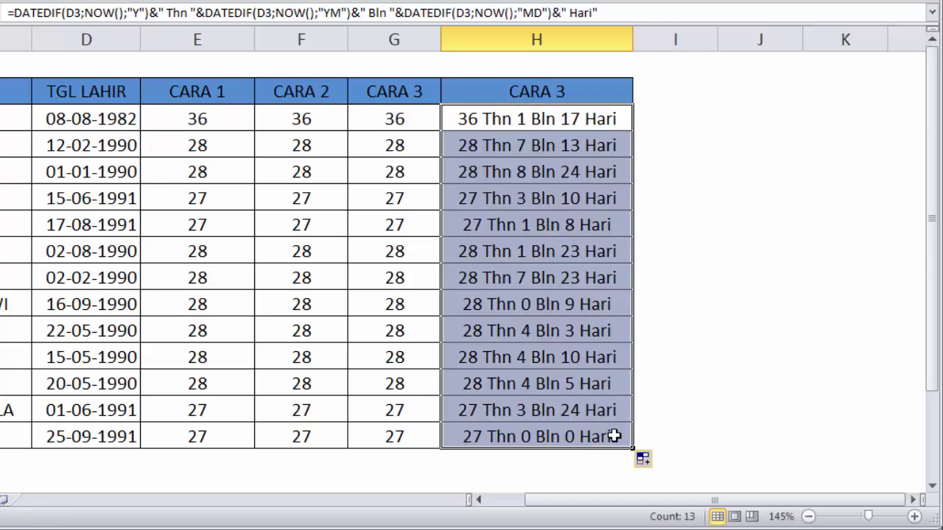
{"action": "left_click", "coordinate": [714, 310]}
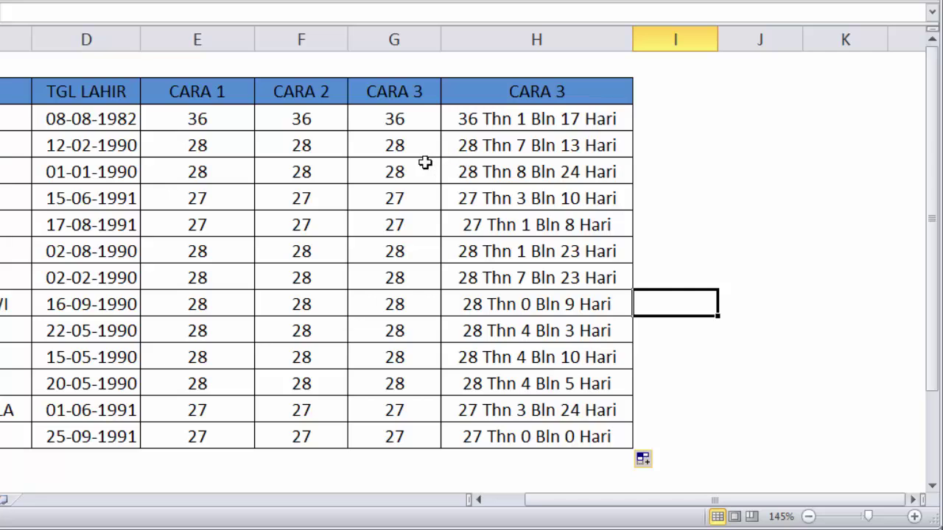
{"action": "left_click", "coordinate": [298, 121]}
Append &" Thn" to the E3 INT formula and fill it down to E15.
{"action": "left_click", "coordinate": [201, 117]}
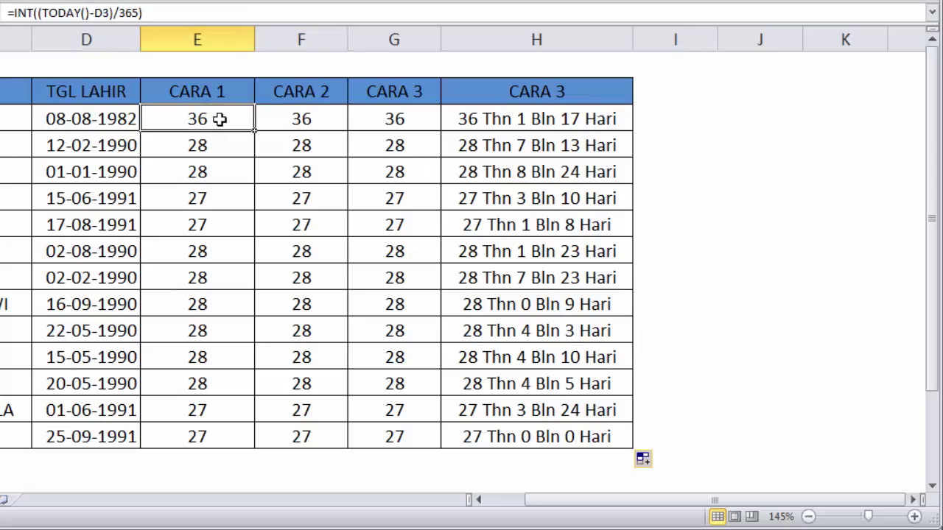
{"action": "double_click", "coordinate": [220, 119]}
{"action": "left_click", "coordinate": [292, 122]}
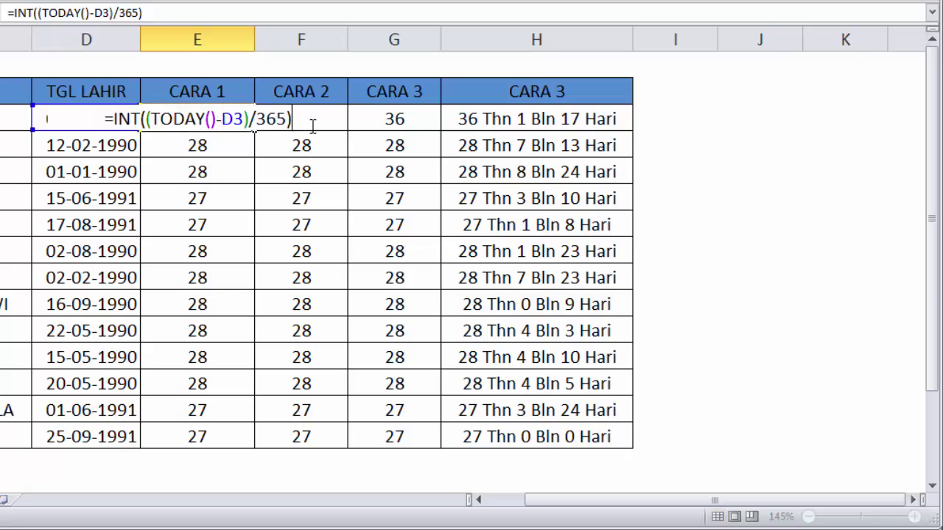
{"action": "type", "text": "&"}
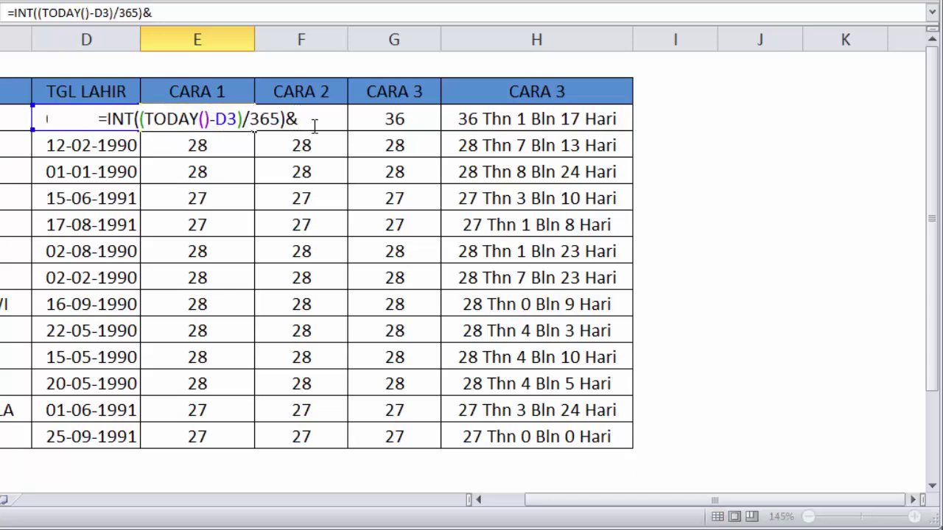
{"action": "type", "text": "\" Th"}
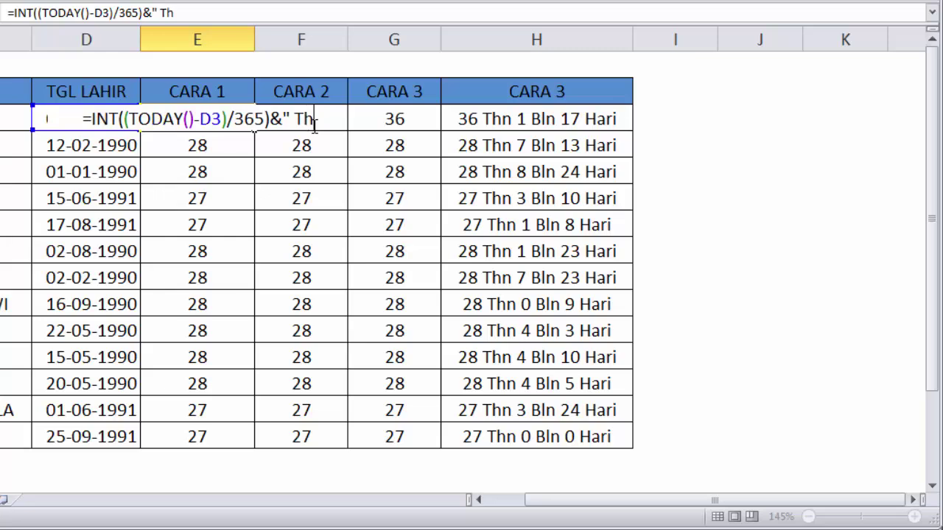
{"action": "type", "text": "n\""}
{"action": "key", "text": "Return"}
{"action": "key", "text": "Up"}
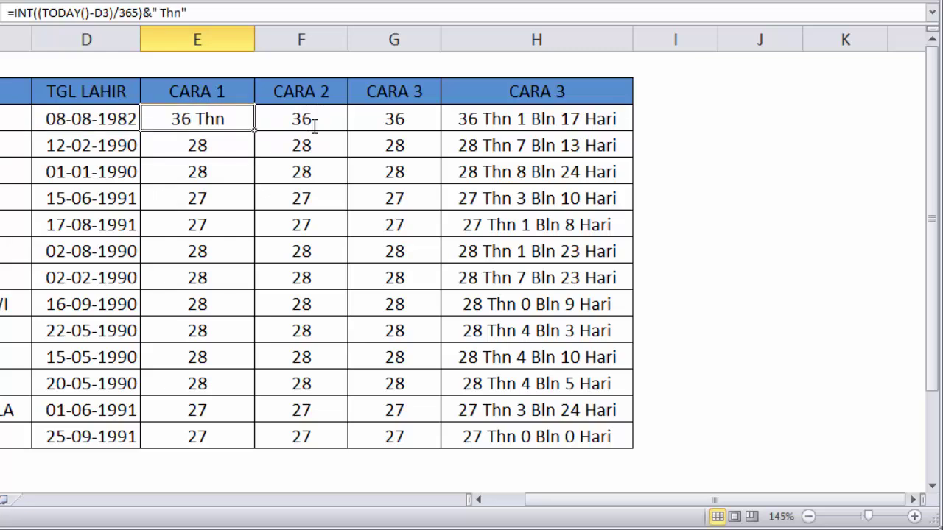
{"action": "left_click_drag", "start_coordinate": [254, 131], "coordinate": [253, 452]}
Wrap the F3 ROUNDDOWN-YEARFRAC formula in CONCATENATE with " Thn" and fill it down to F15.
{"action": "double_click", "coordinate": [314, 119]}
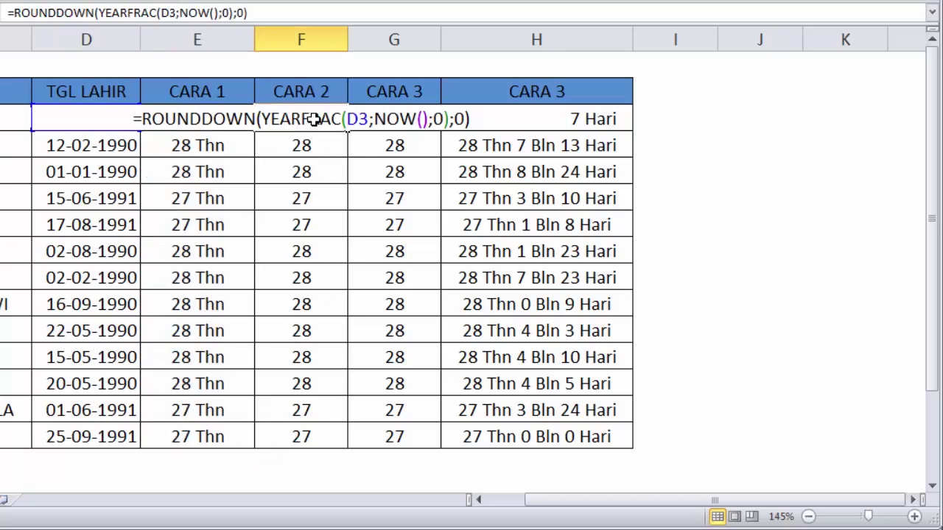
{"action": "left_click", "coordinate": [182, 118]}
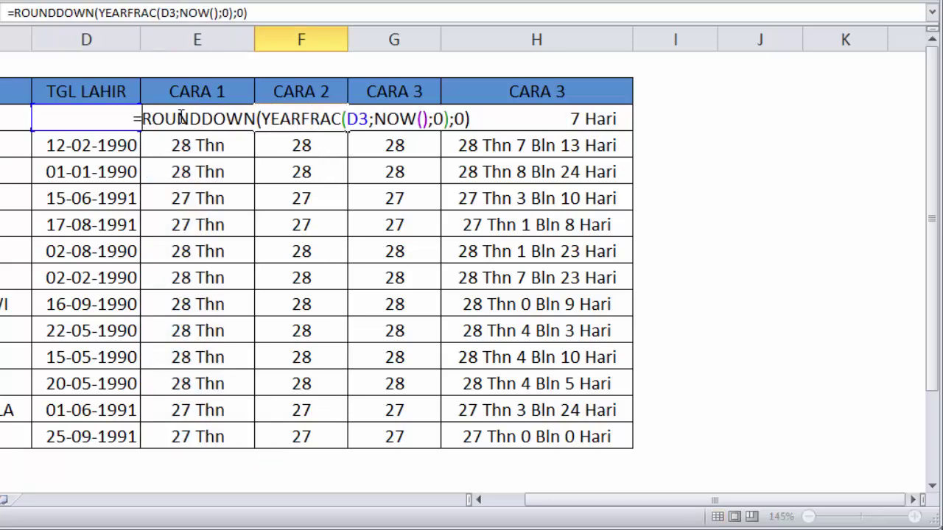
{"action": "type", "text": "c"}
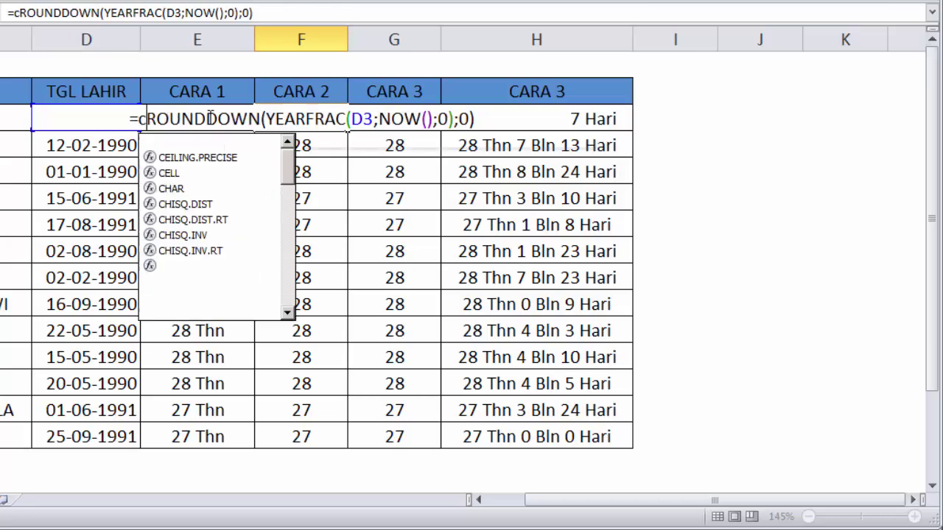
{"action": "type", "text": "on"}
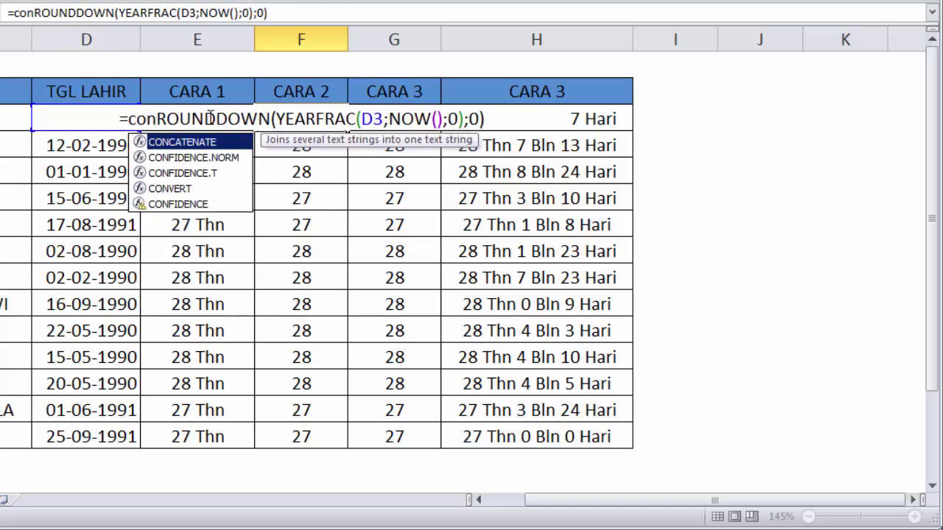
{"action": "key", "text": "Tab"}
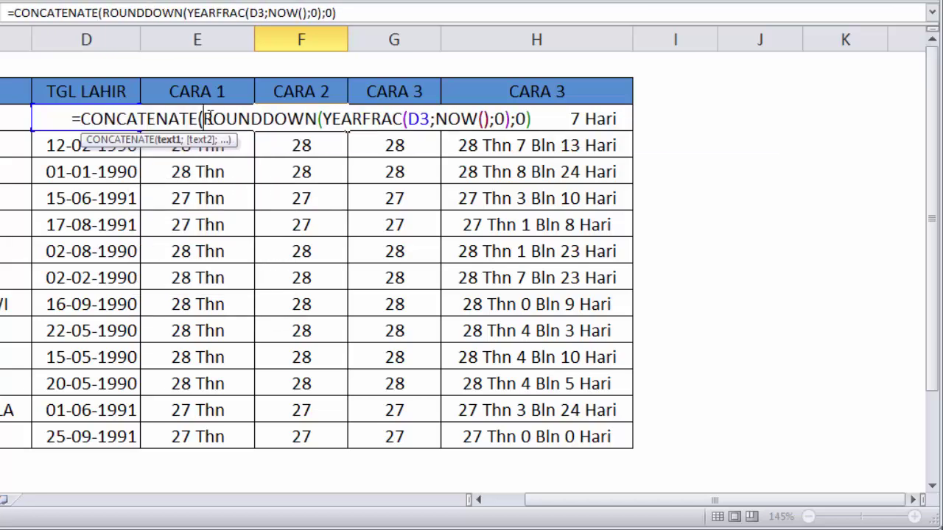
{"action": "left_click", "coordinate": [533, 118]}
{"action": "type", "text": ";\""}
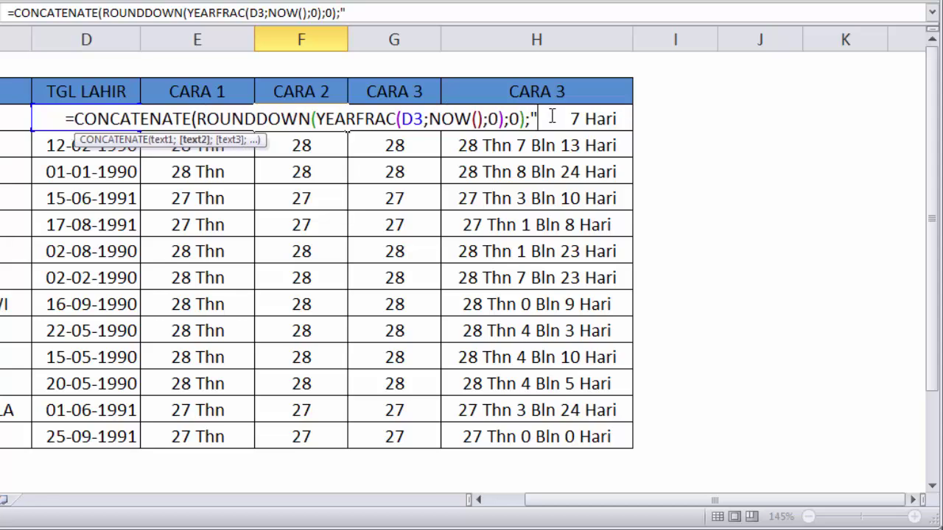
{"action": "type", "text": " Thn"}
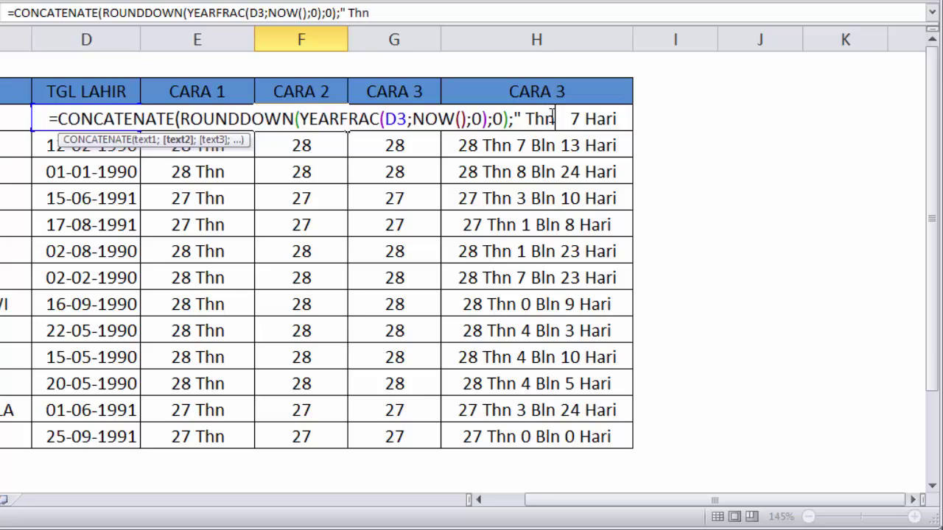
{"action": "type", "text": "\""}
{"action": "key", "text": "Return"}
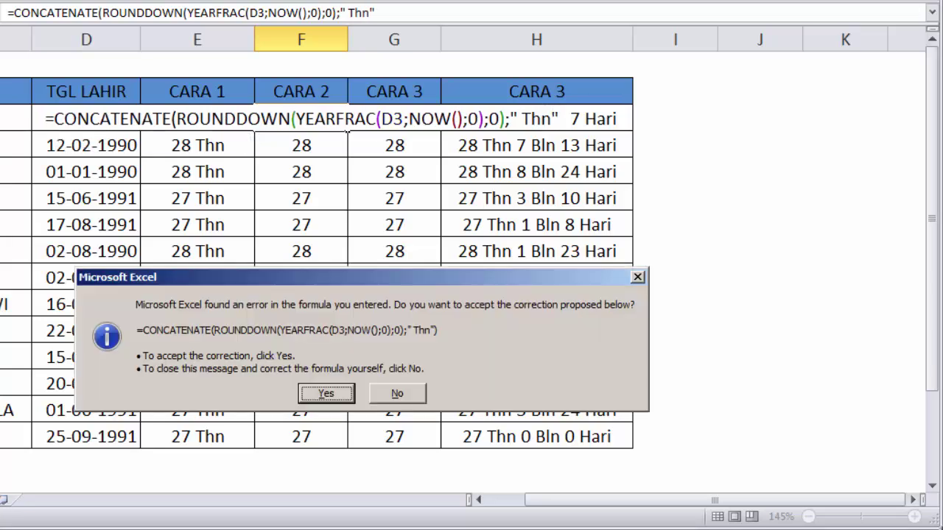
{"action": "key", "text": "Return"}
{"action": "left_click", "coordinate": [318, 118]}
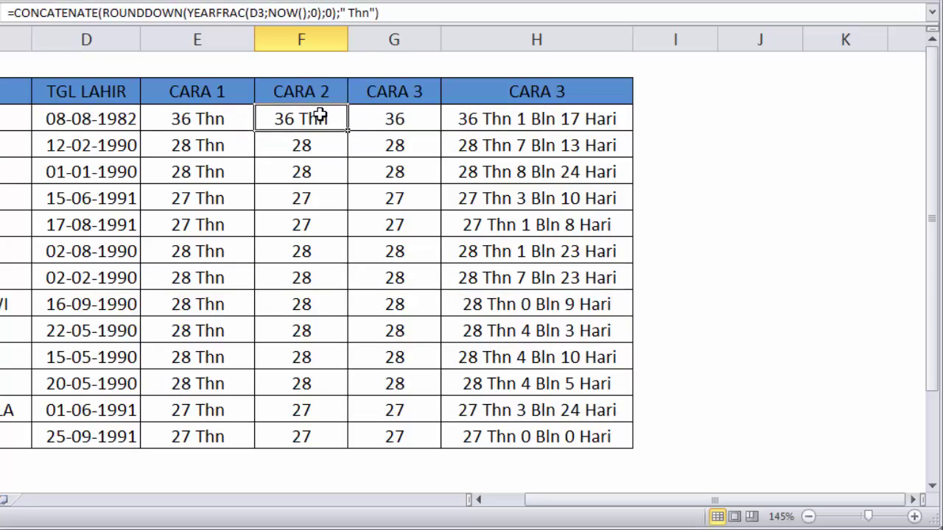
{"action": "left_click_drag", "start_coordinate": [346, 131], "coordinate": [347, 451]}
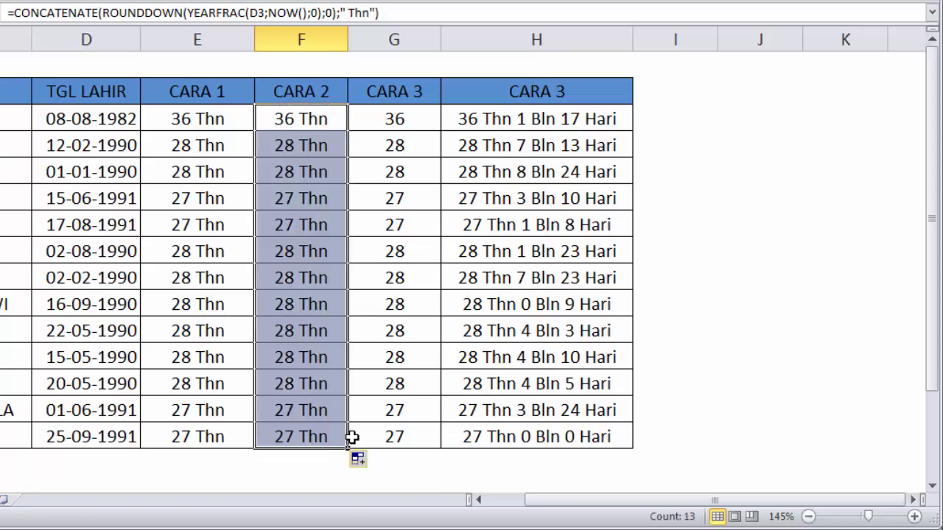
Review the CARA 1 and CARA 2 formulas in E3 and F3 without changing them.
{"action": "double_click", "coordinate": [210, 124]}
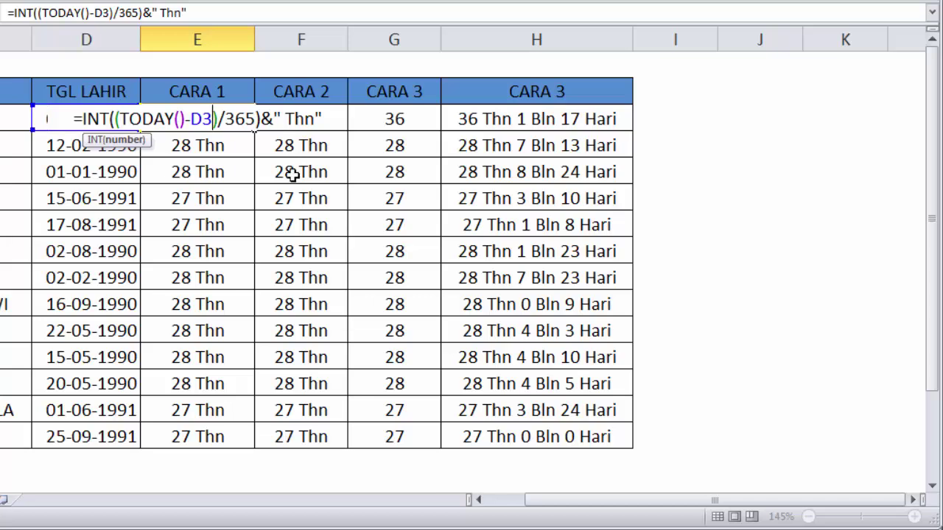
{"action": "left_click", "coordinate": [303, 121]}
{"action": "double_click", "coordinate": [305, 121]}
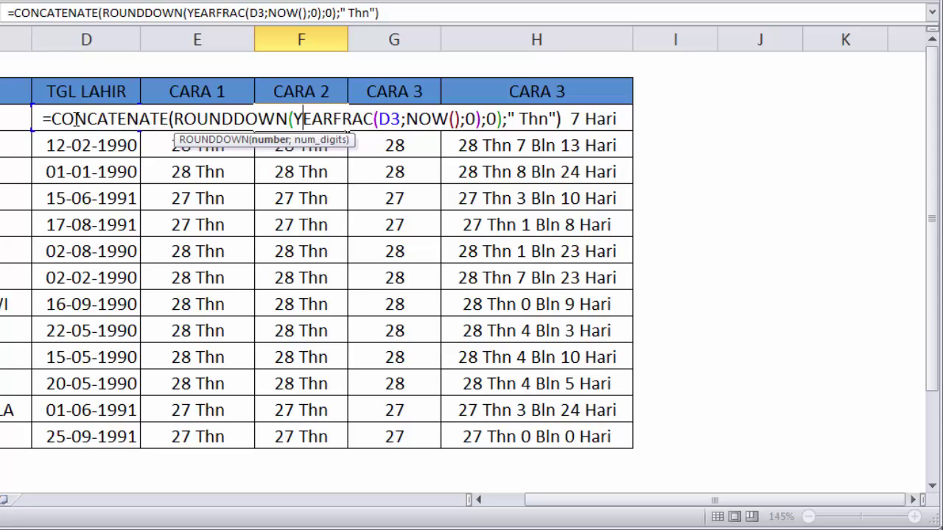
{"action": "key", "text": "Escape"}
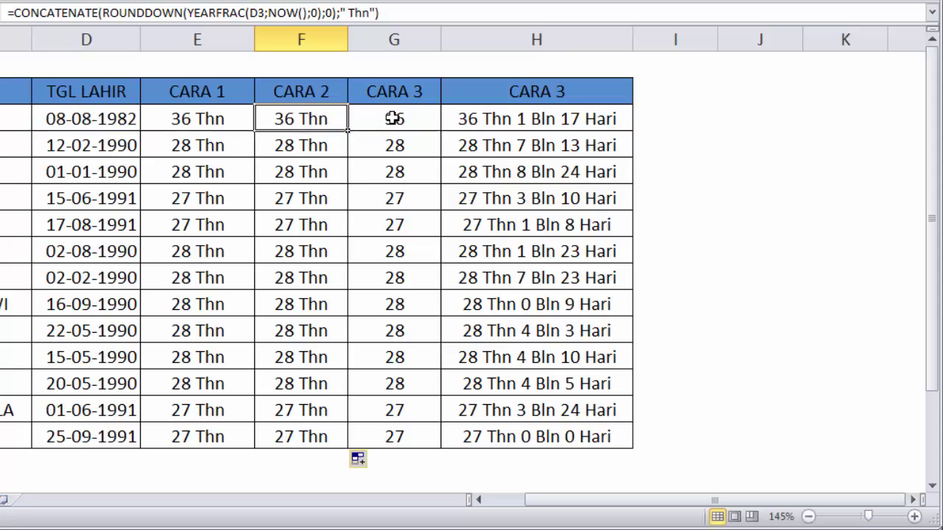
Append &" Thn" to the G3 DATEDIF formula and fill it down to G15.
{"action": "double_click", "coordinate": [393, 119]}
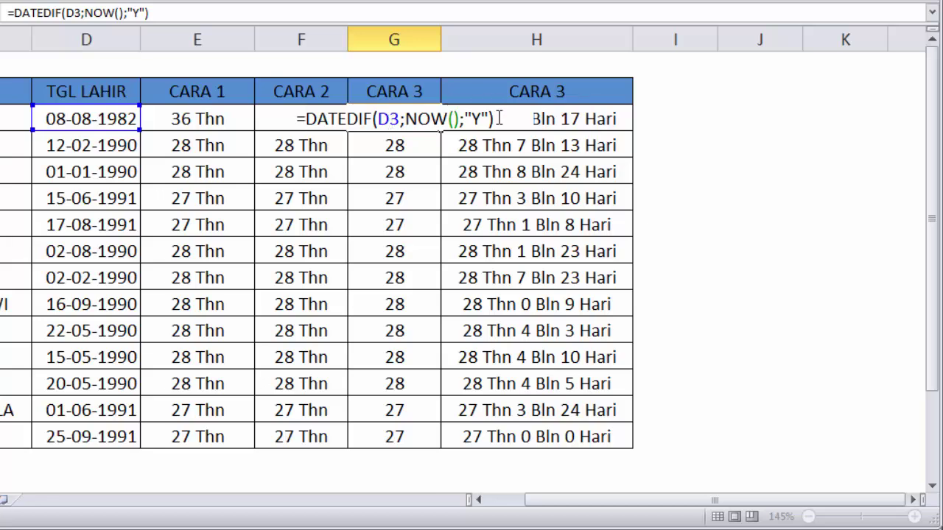
{"action": "type", "text": "&\""}
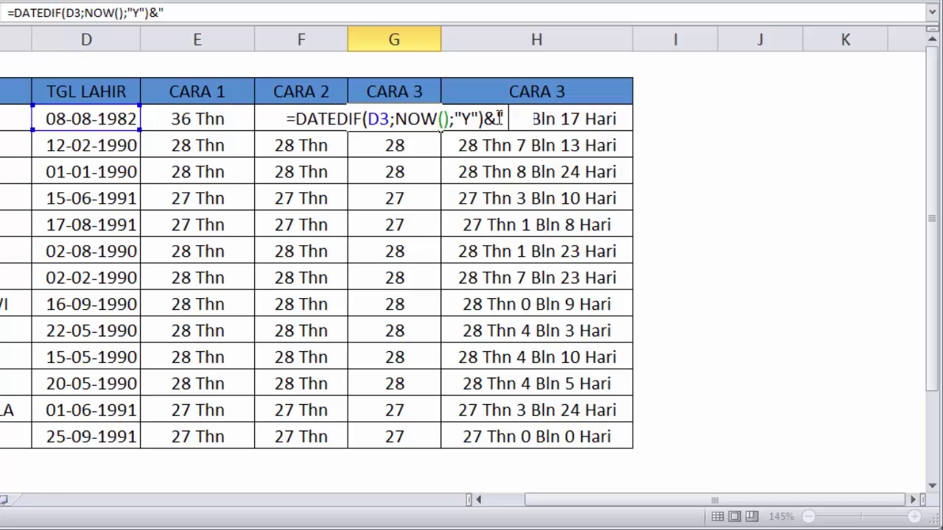
{"action": "type", "text": " Thn\""}
{"action": "key", "text": "Return"}
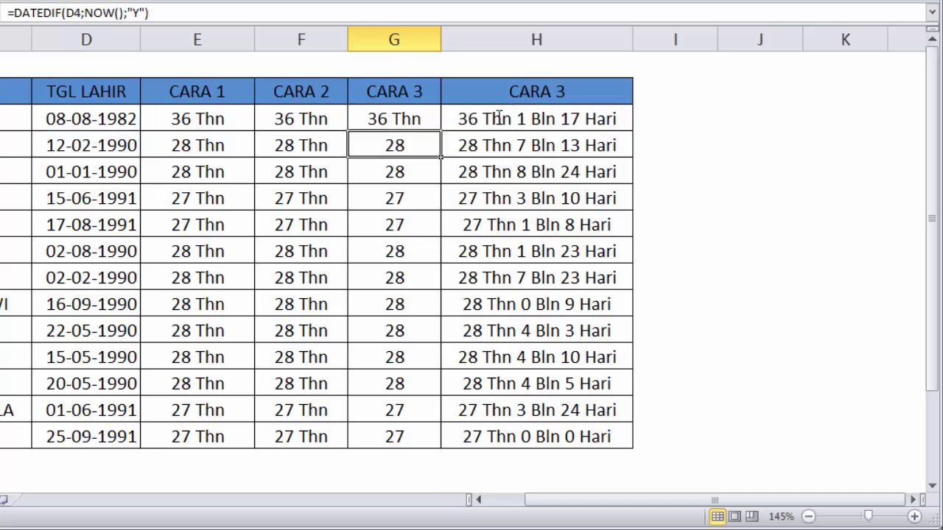
{"action": "left_click", "coordinate": [400, 120]}
{"action": "left_click_drag", "start_coordinate": [441, 131], "coordinate": [405, 442]}
{"action": "left_click", "coordinate": [649, 214]}
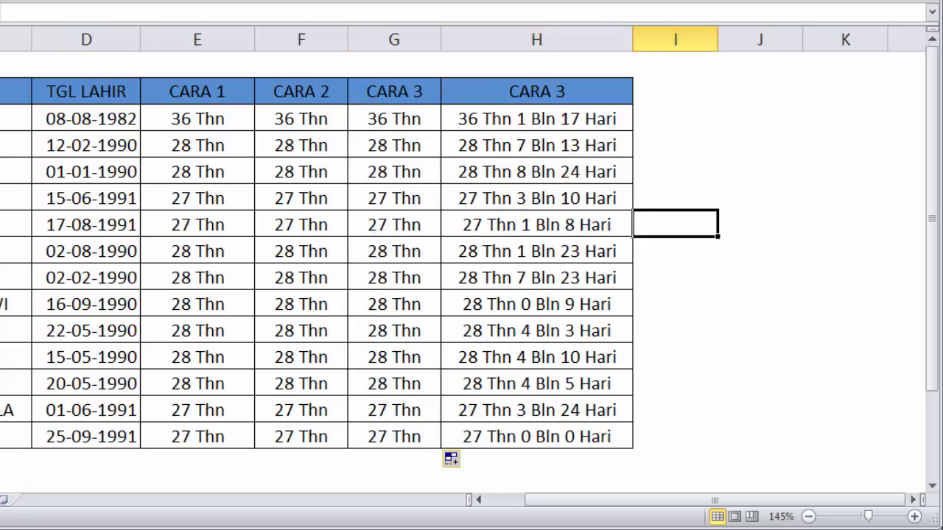
{"action": "left_click", "coordinate": [555, 112]}
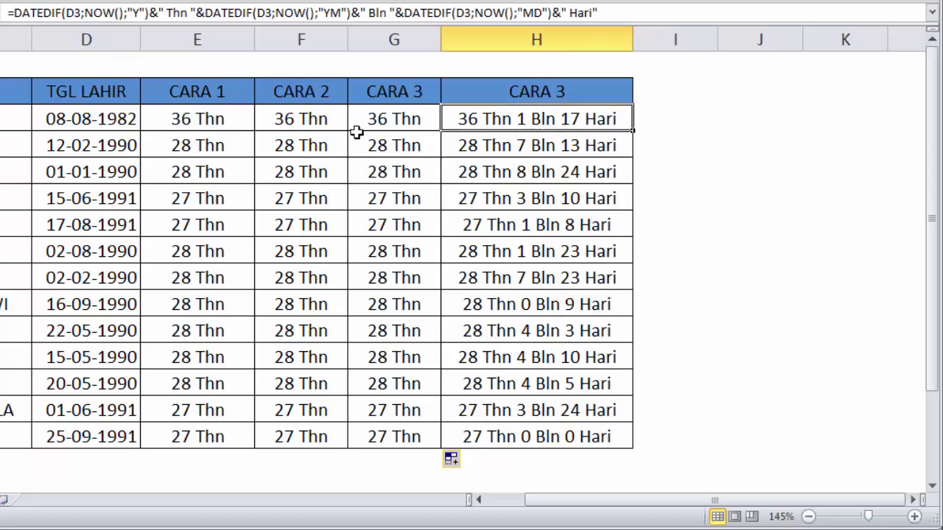
{"action": "left_click_drag", "start_coordinate": [189, 95], "coordinate": [403, 434]}
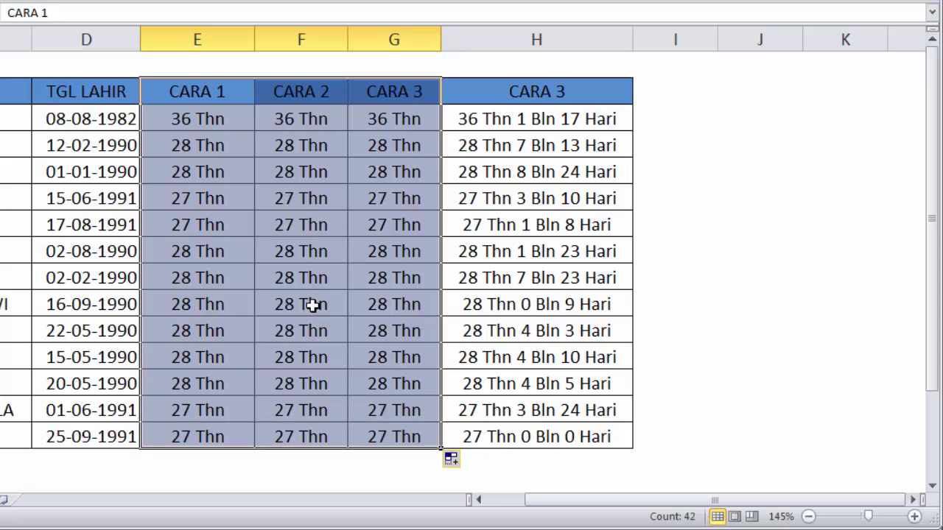
{"action": "left_click", "coordinate": [208, 118]}
{"action": "double_click", "coordinate": [207, 118]}
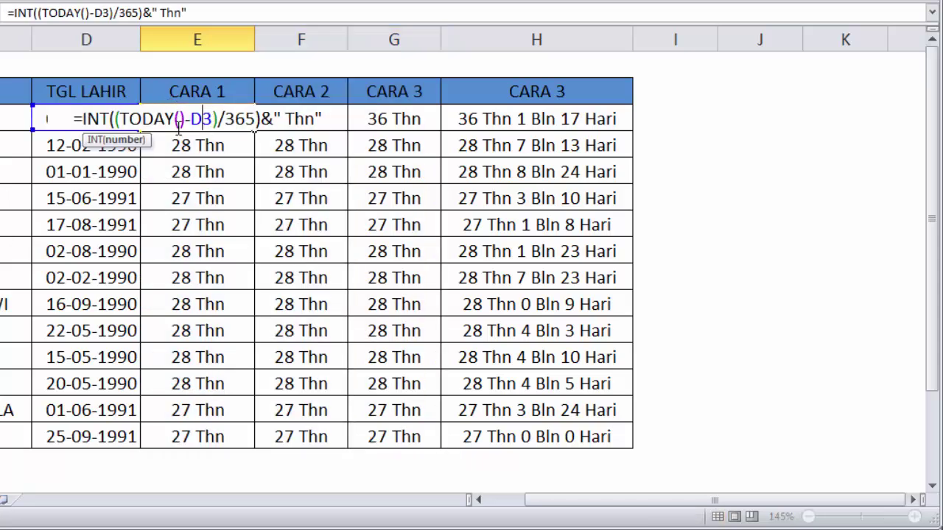
{"action": "key", "text": "Right"}
{"action": "key", "text": "Right"}
{"action": "key", "text": "Right"}
{"action": "key", "text": "Escape"}
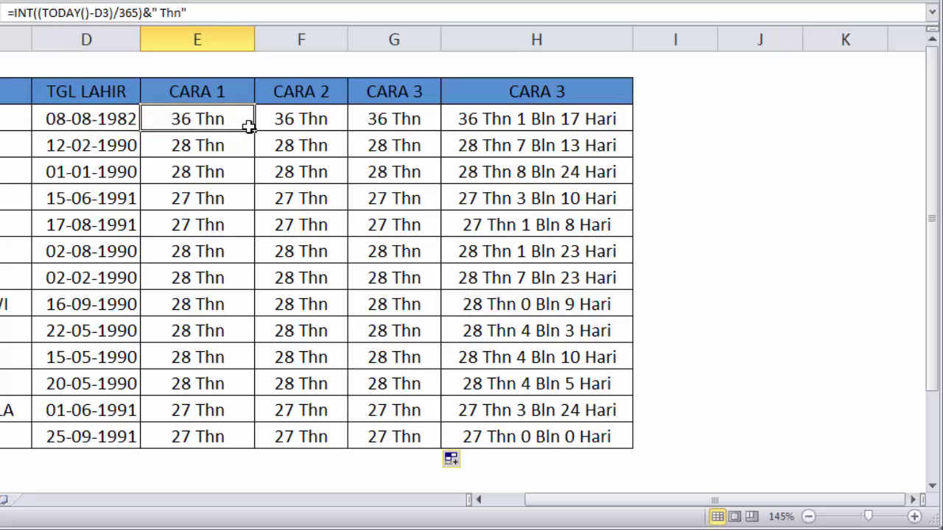
{"action": "left_click", "coordinate": [294, 118]}
{"action": "double_click", "coordinate": [295, 117]}
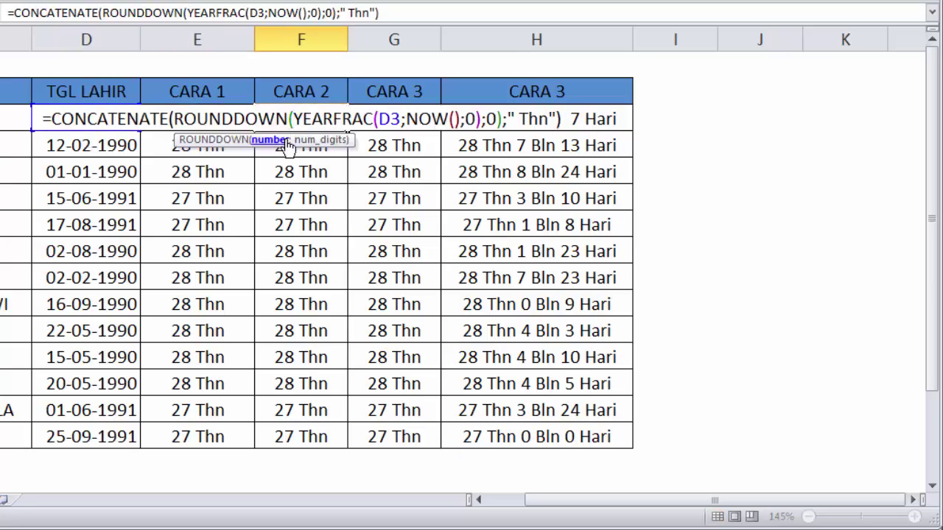
{"action": "key", "text": "Escape"}
{"action": "double_click", "coordinate": [365, 119]}
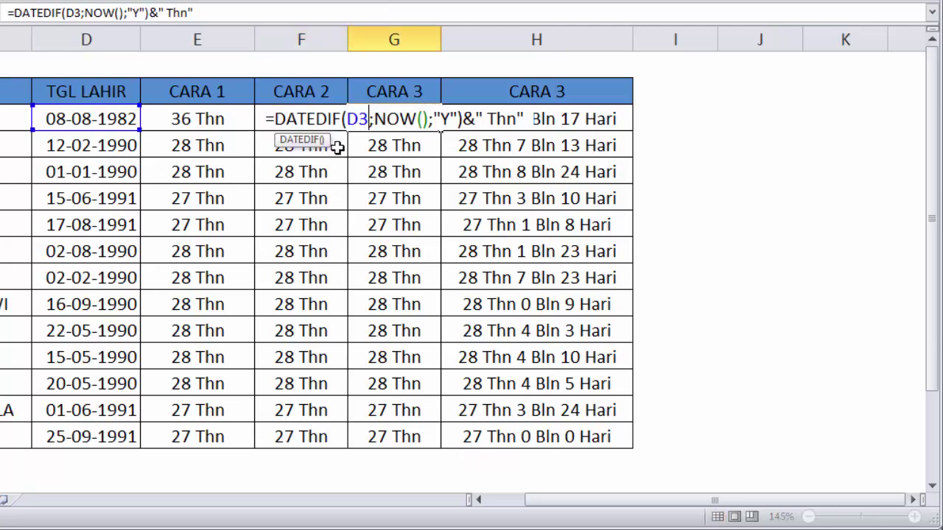
{"action": "key", "text": "Escape"}
{"action": "left_click", "coordinate": [699, 123]}
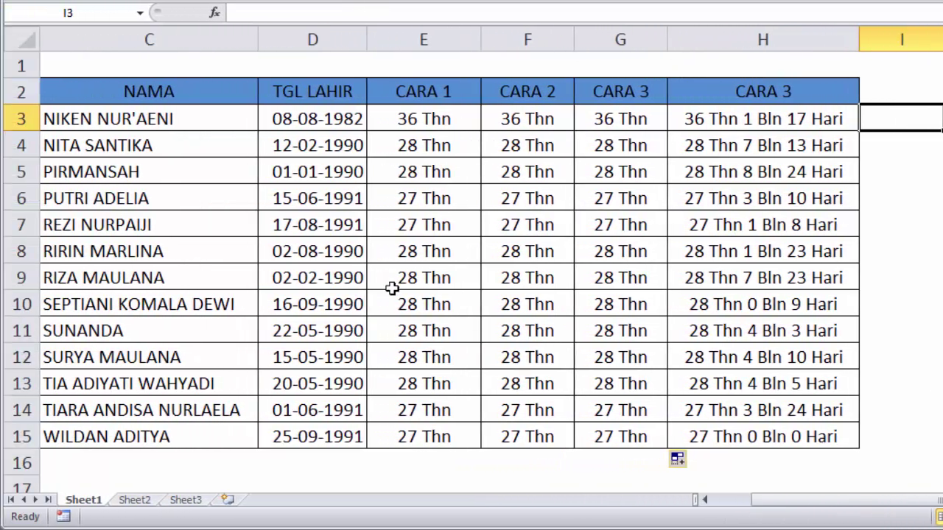
{"action": "left_click_drag", "start_coordinate": [757, 501], "coordinate": [726, 501]}
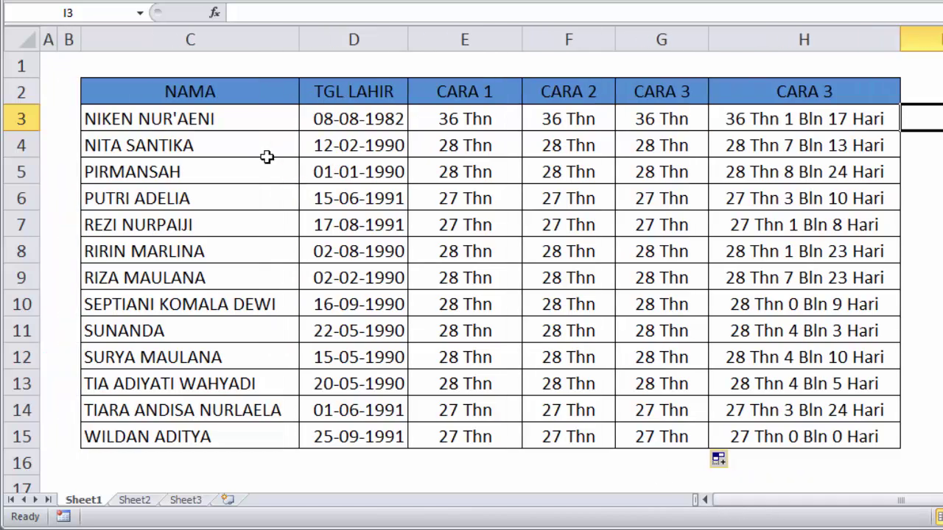
{"action": "left_click", "coordinate": [920, 277]}
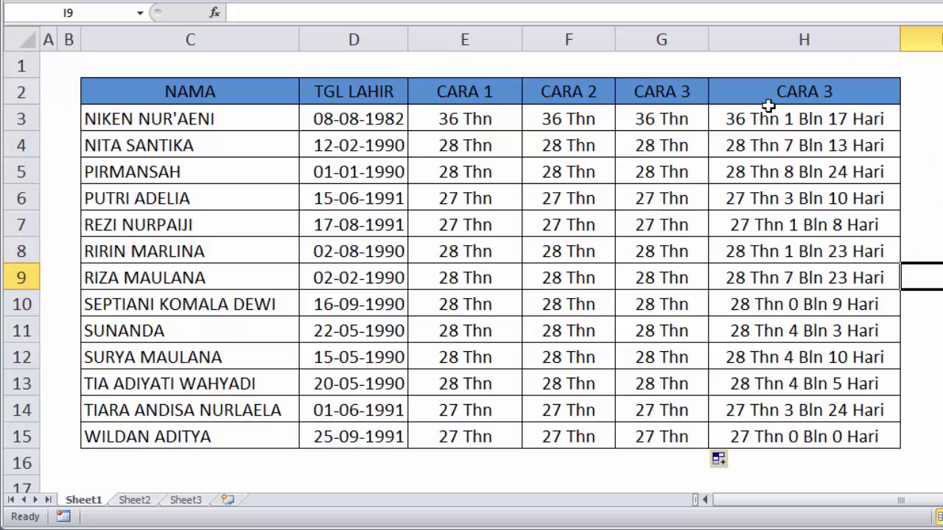
{"action": "left_click", "coordinate": [195, 88]}
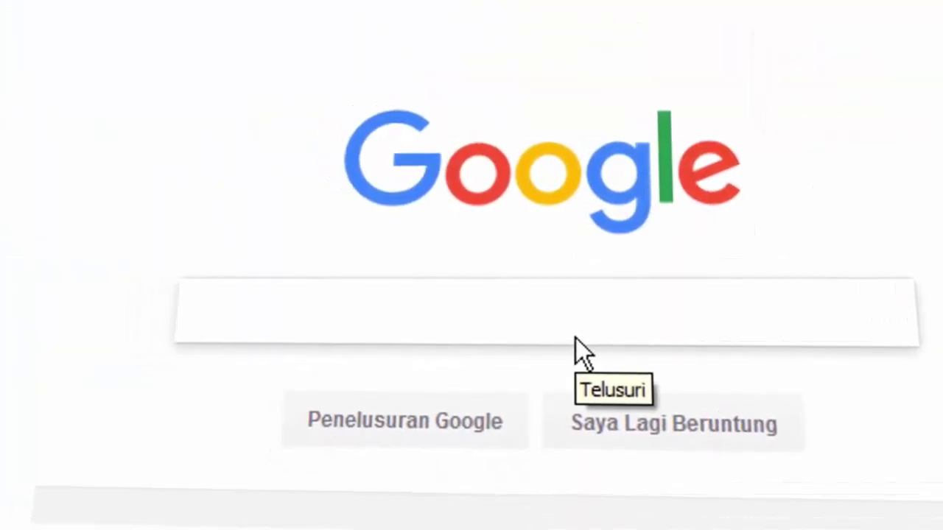
Search Google for 'excel-id' and open the 300 Rumus Excel site.
{"action": "left_click", "coordinate": [579, 335]}
{"action": "type", "text": "excel-id"}
{"action": "key", "text": "Return"}
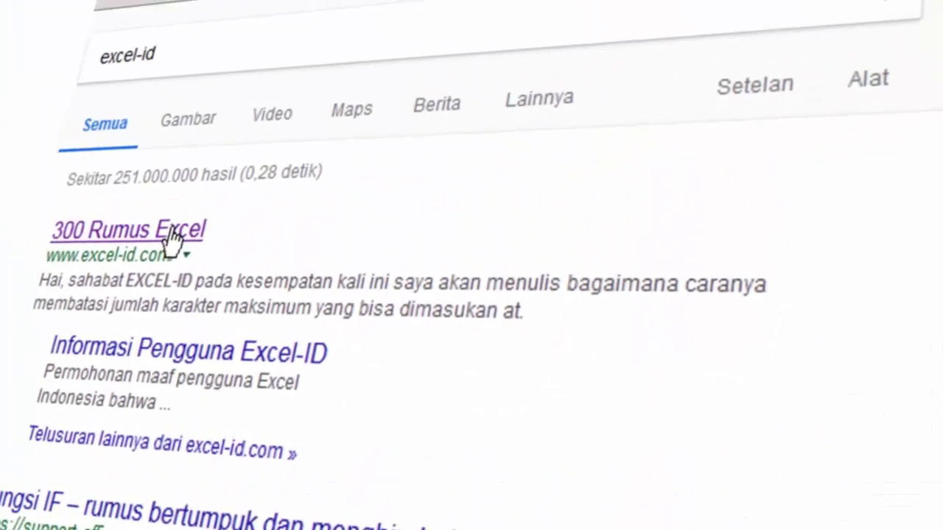
{"action": "left_click", "coordinate": [172, 234]}
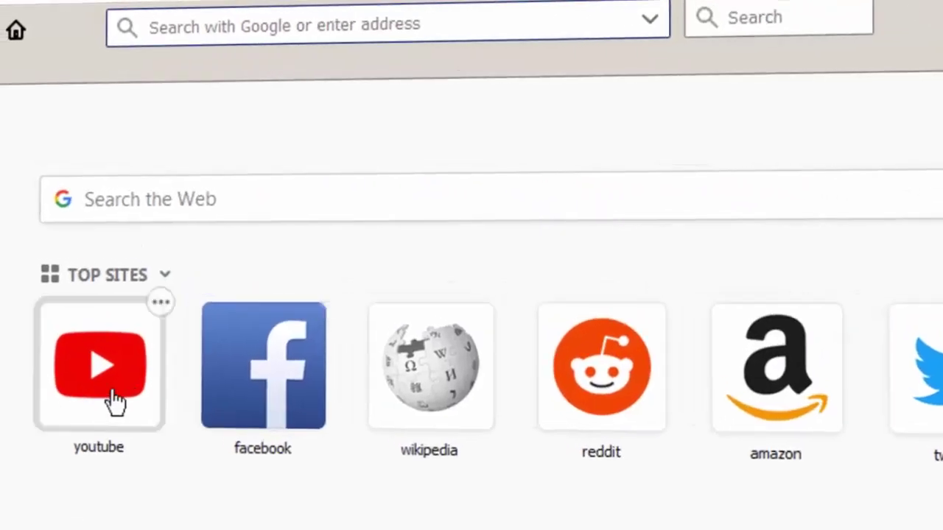
Search YouTube for 'excel-id' in a new tab and browse the Excel-ID channel's videos.
{"action": "left_click", "coordinate": [113, 400]}
{"action": "left_click", "coordinate": [513, 120]}
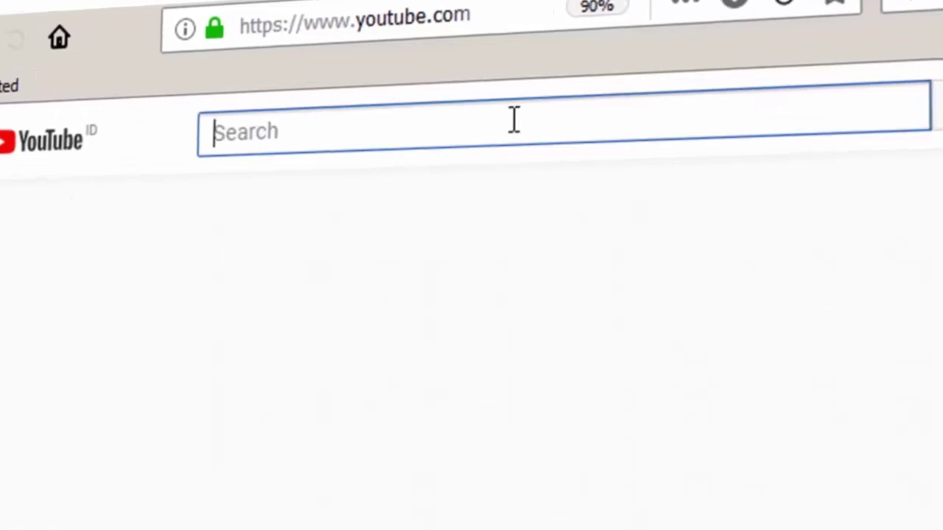
{"action": "type", "text": "excel-id"}
{"action": "key", "text": "Return"}
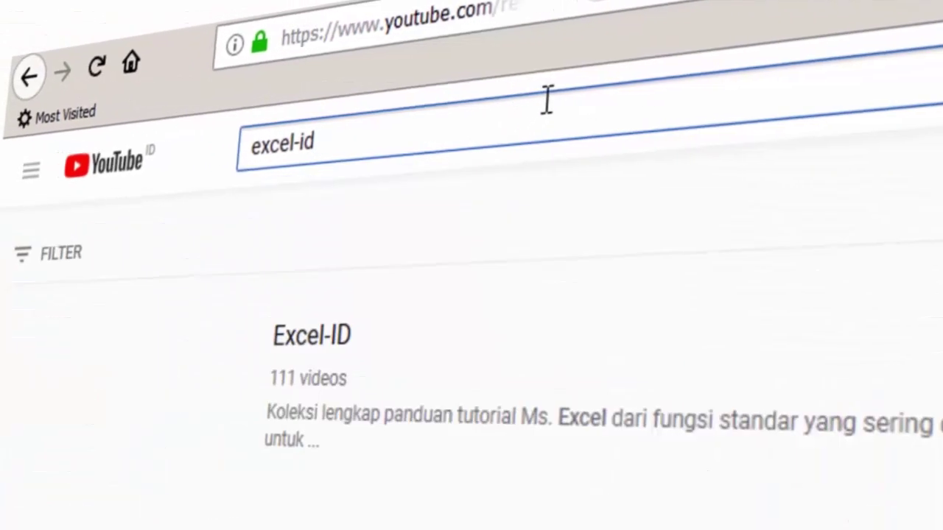
{"action": "left_click", "coordinate": [315, 337]}
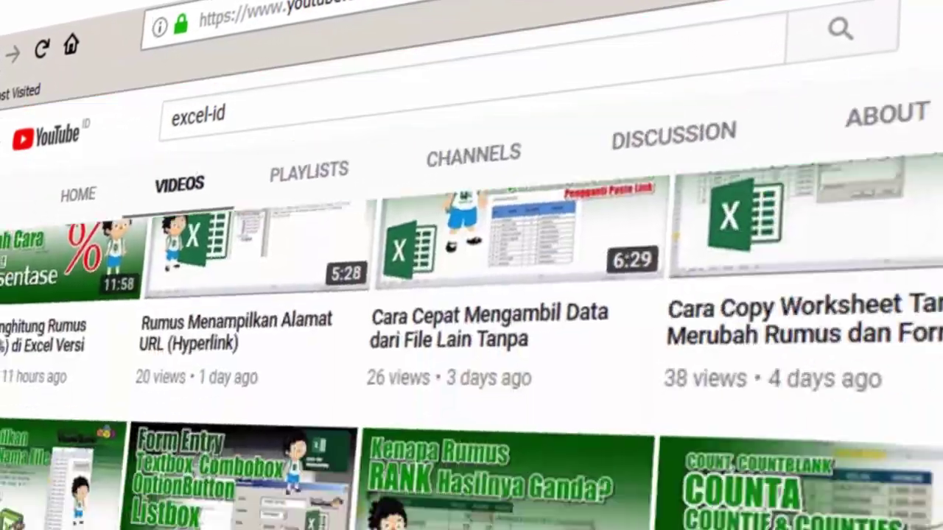
{"action": "scroll", "coordinate": [471, 353], "scroll_direction": "down", "scroll_amount": 5}
{"action": "scroll", "coordinate": [472, 353], "scroll_direction": "down", "scroll_amount": 5}
{"action": "scroll", "coordinate": [471, 353], "scroll_direction": "down", "scroll_amount": 5}
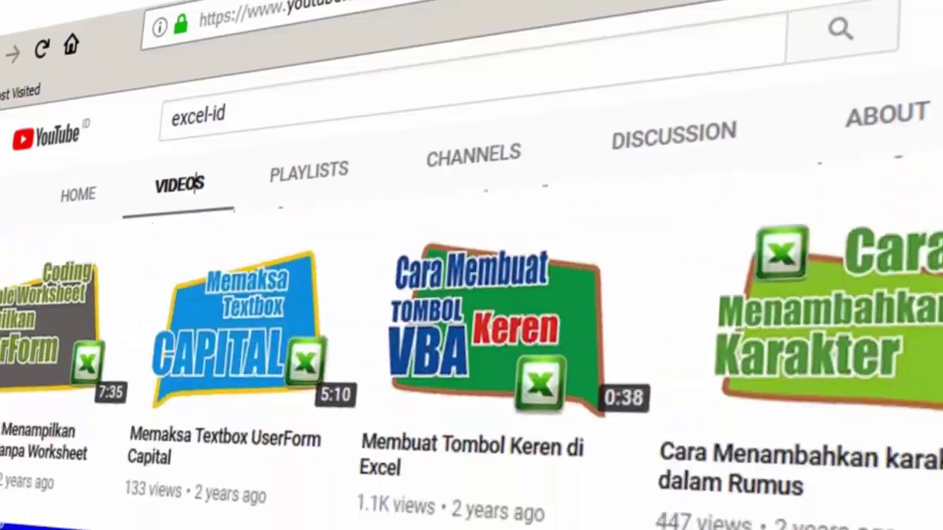
{"action": "scroll", "coordinate": [471, 353], "scroll_direction": "down", "scroll_amount": 5}
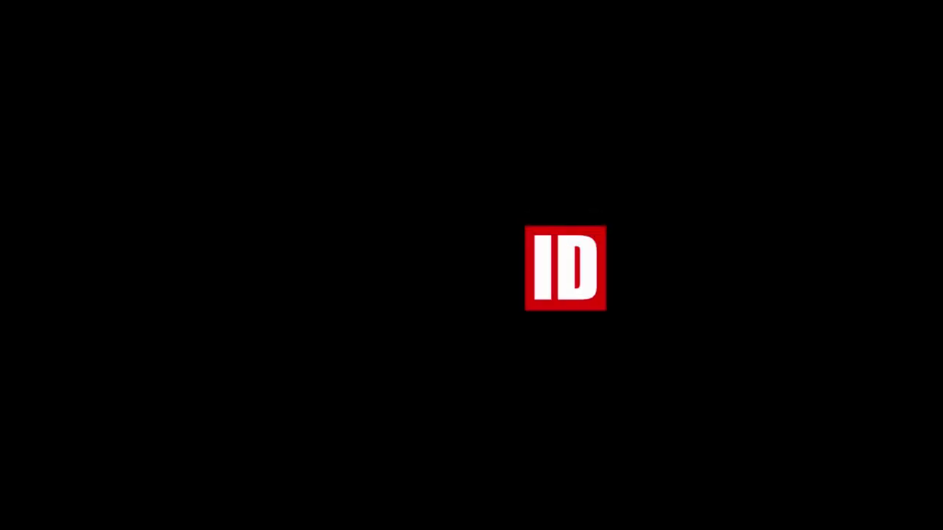